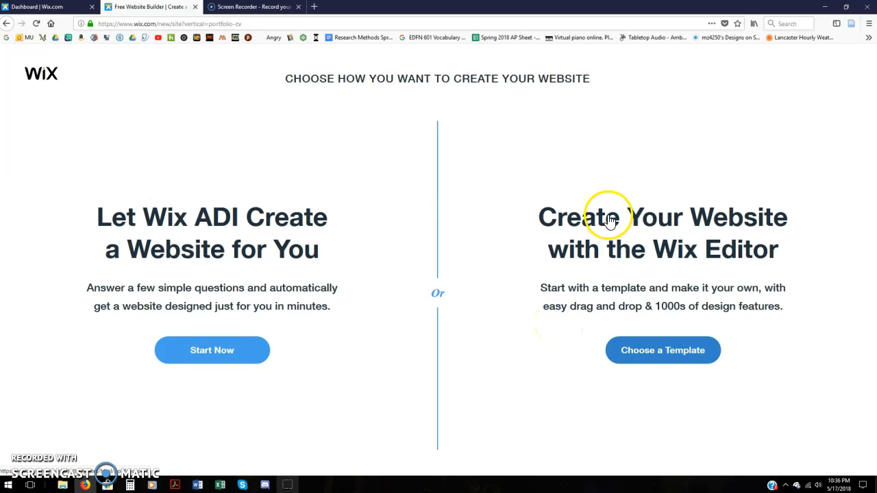
Start an automatic Wix ADI site build and choose E-portfolio as the kind of portfolio to create
click(211, 353)
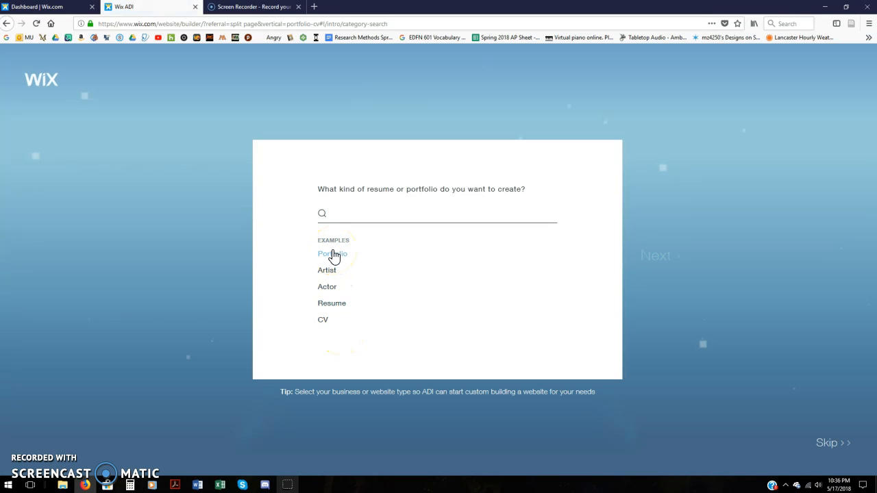
click(334, 255)
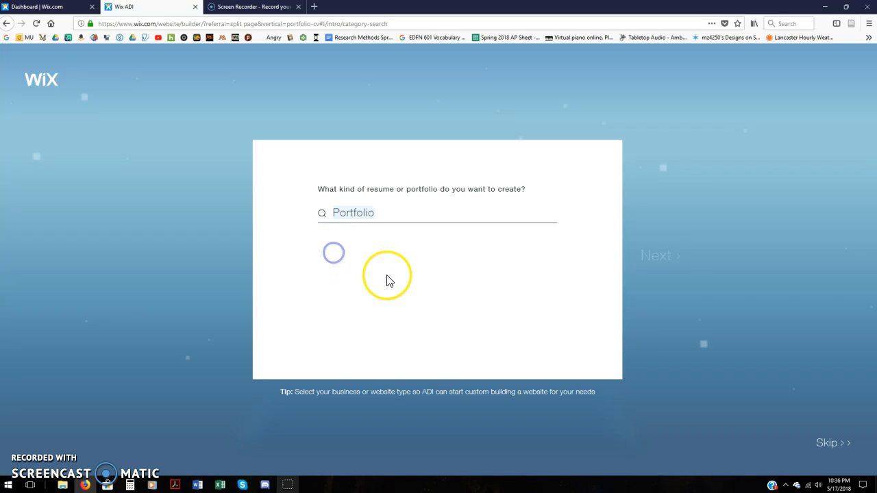
click(325, 290)
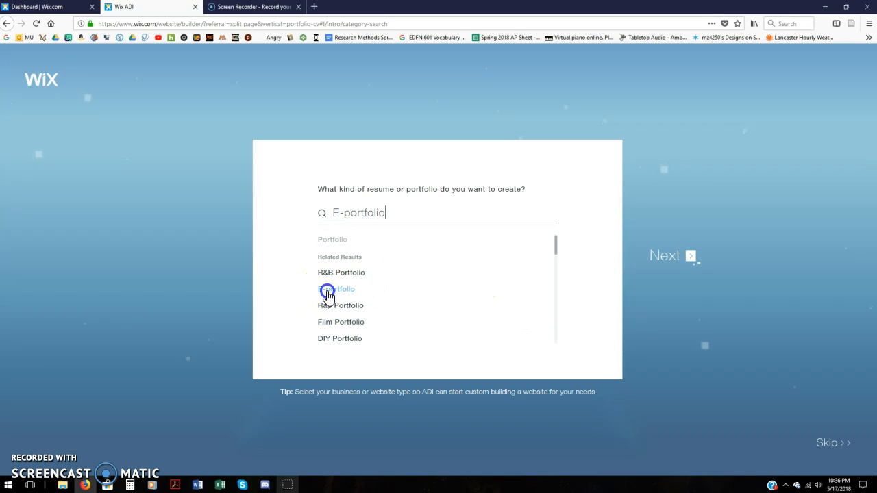
click(668, 256)
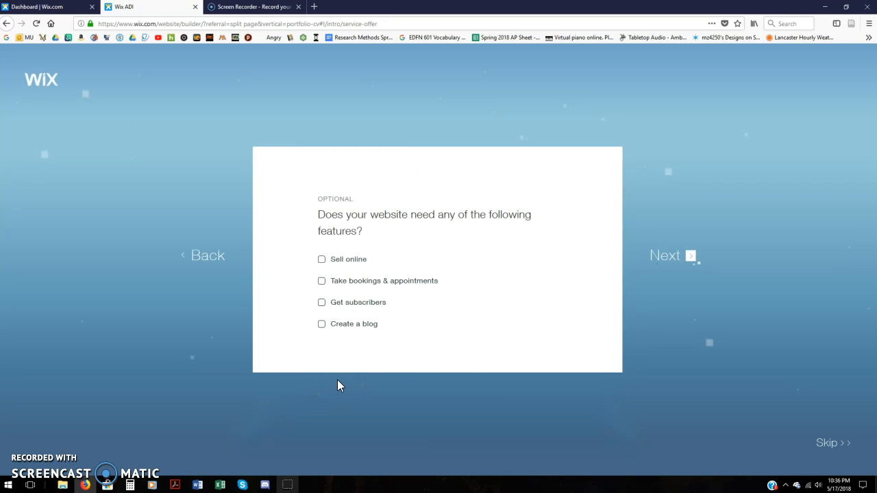
Enter the owner's name as the site name, leaving the optional features unselected and skipping the business location
click(664, 264)
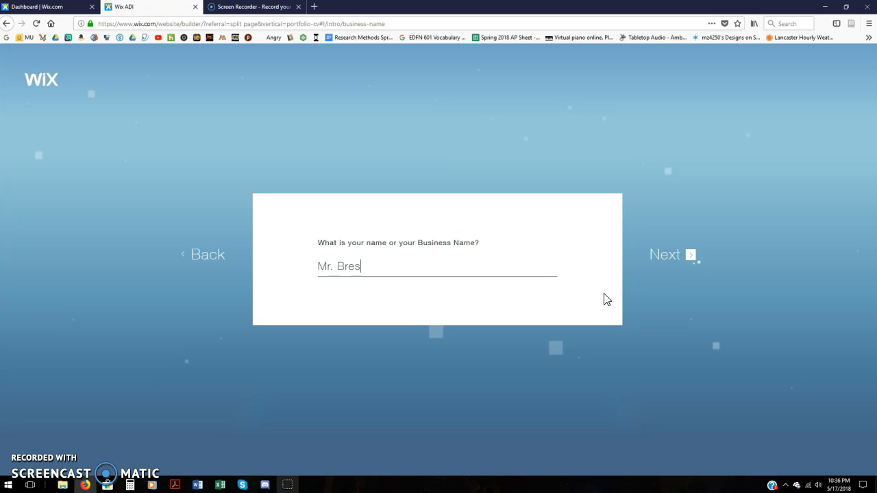
click(685, 254)
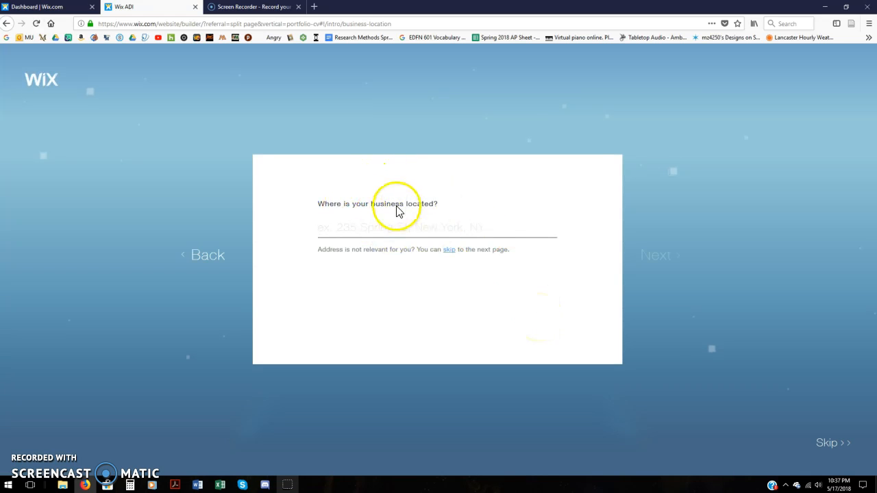
click(825, 445)
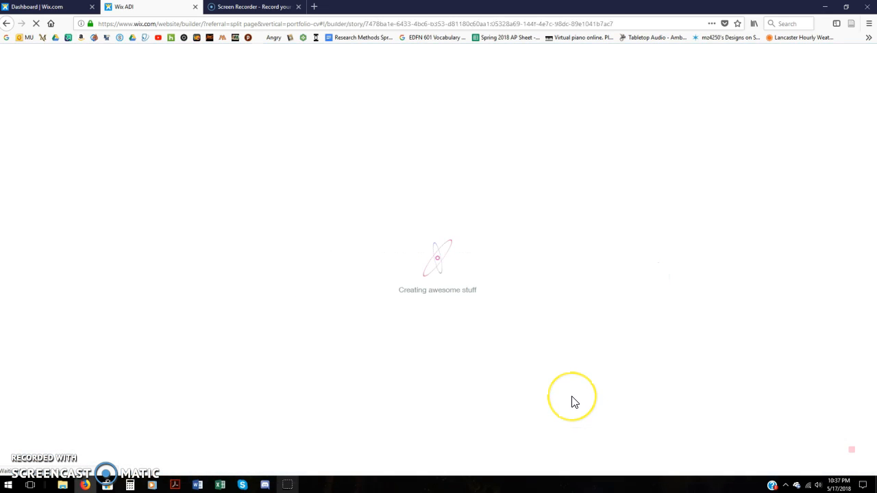
Choose the Minimal style and generate the website from it
click(448, 314)
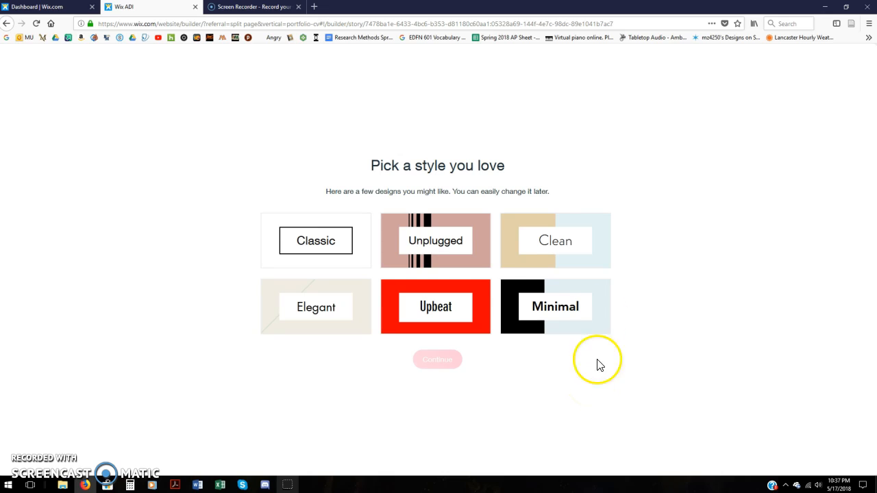
click(555, 307)
click(440, 359)
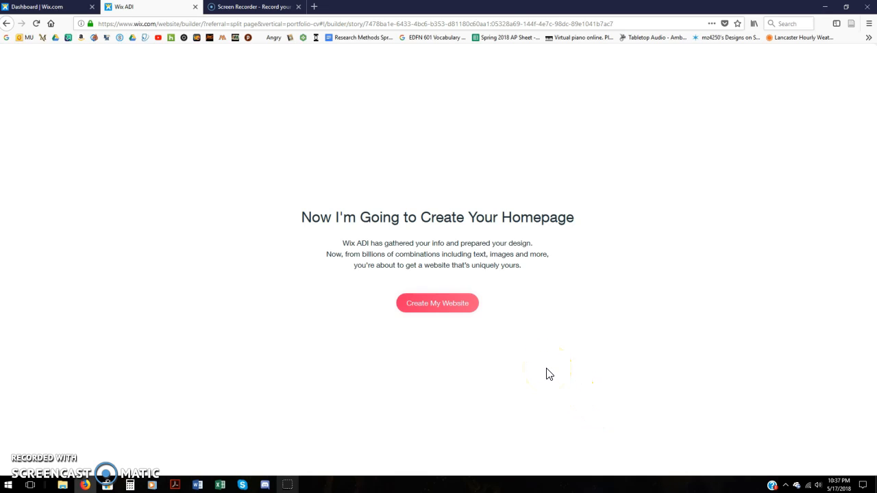
click(447, 304)
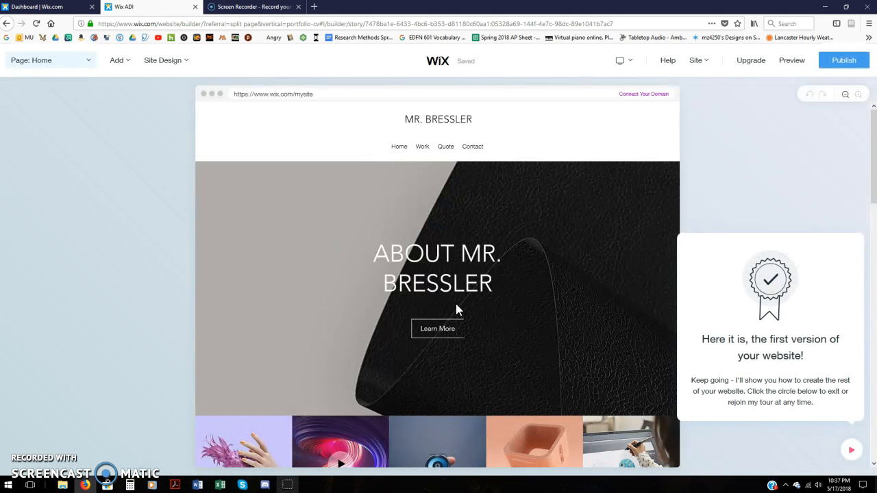
Dismiss the welcome tour message over the generated homepage
click(555, 260)
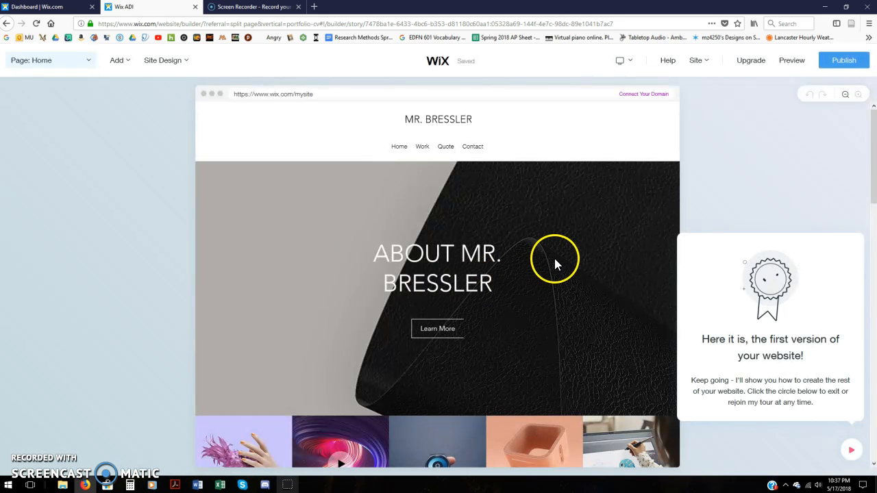
scroll(757, 192, down, 2)
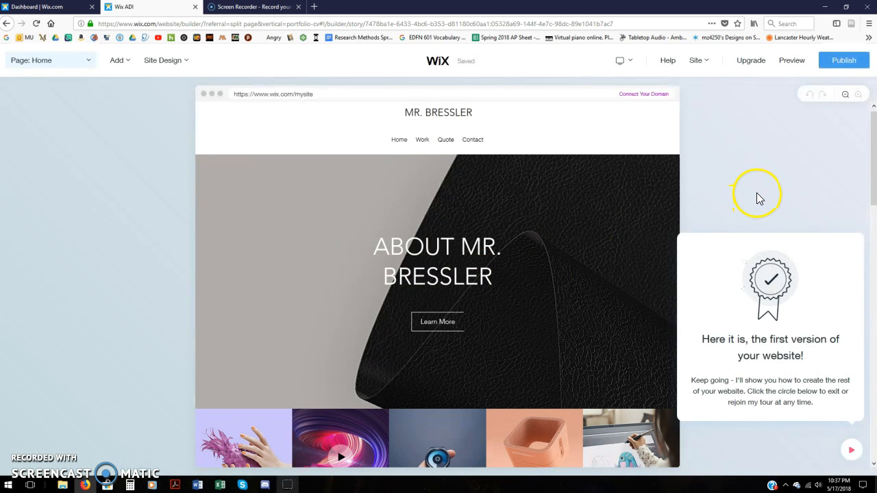
scroll(671, 313, down, 1)
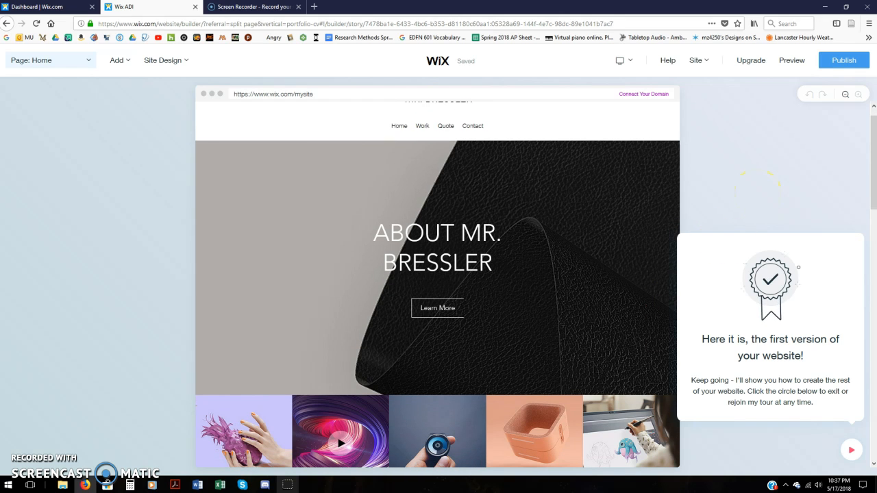
click(873, 160)
click(866, 221)
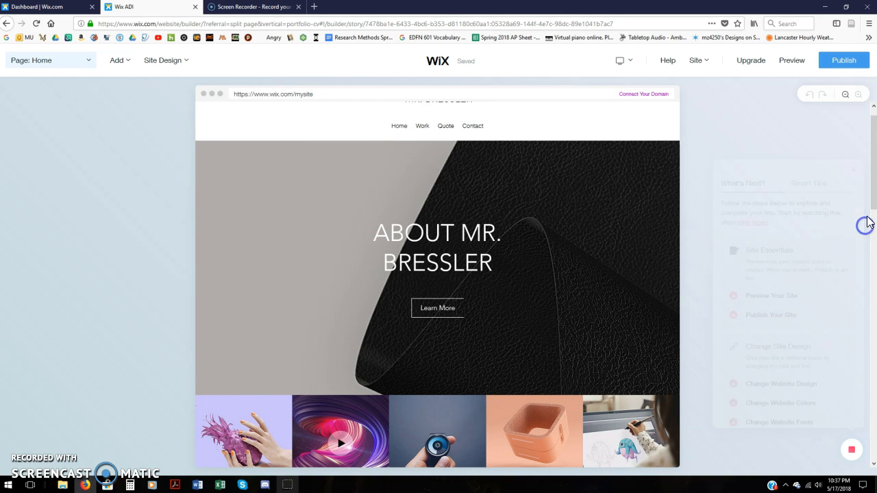
drag(872, 165, 831, 149)
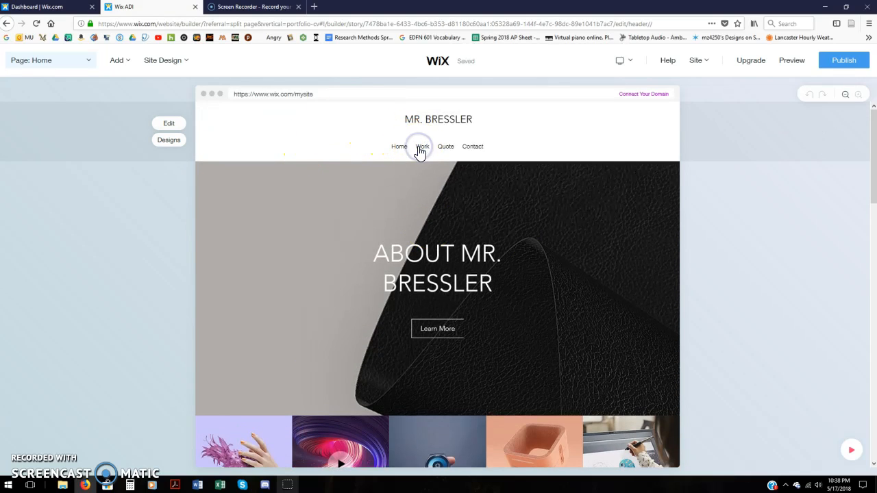
Open the header's editing options from its Work menu item and dismiss the tip about showing or hiding elements
click(421, 151)
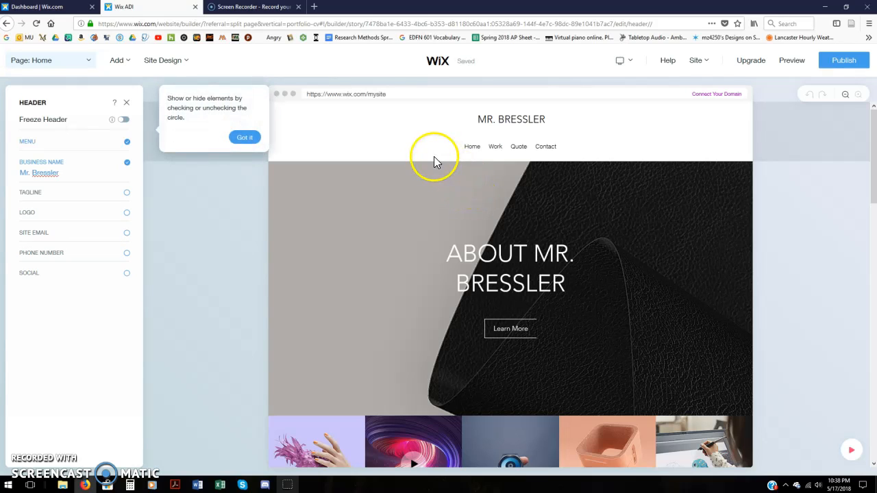
click(251, 138)
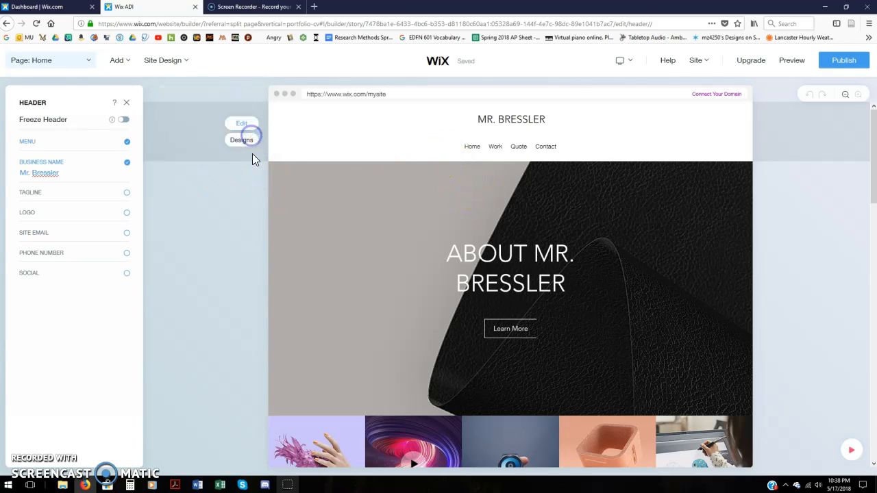
click(494, 147)
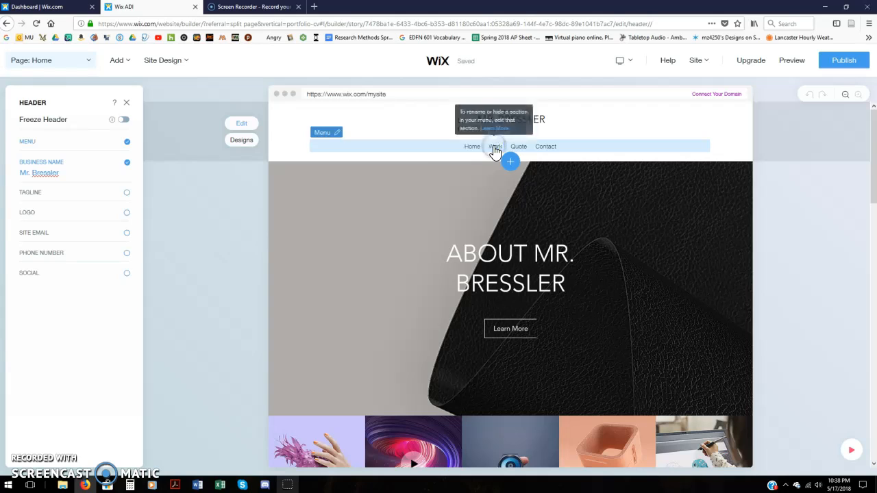
Check the options for adding content and examine the site's list of pages
click(279, 218)
click(125, 65)
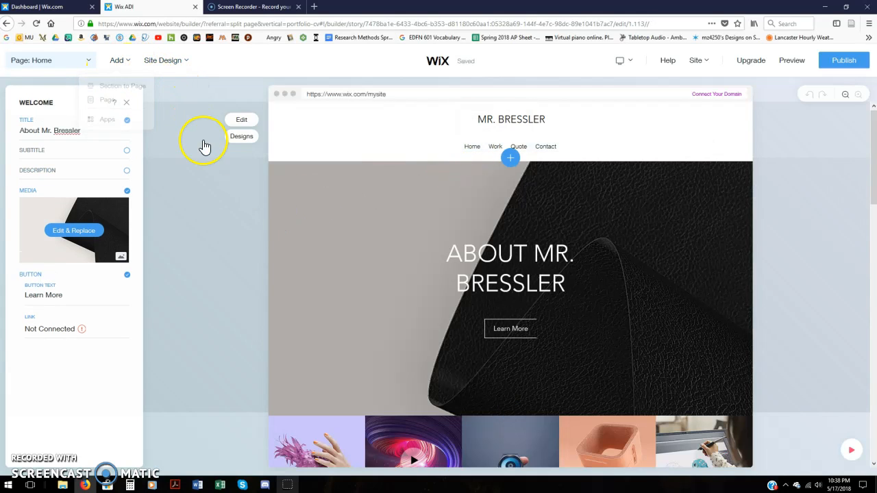
click(157, 127)
click(91, 65)
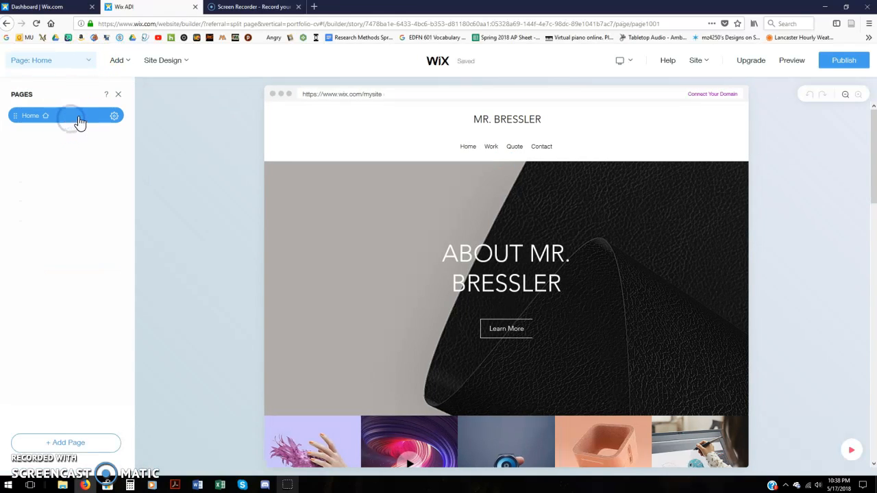
click(161, 172)
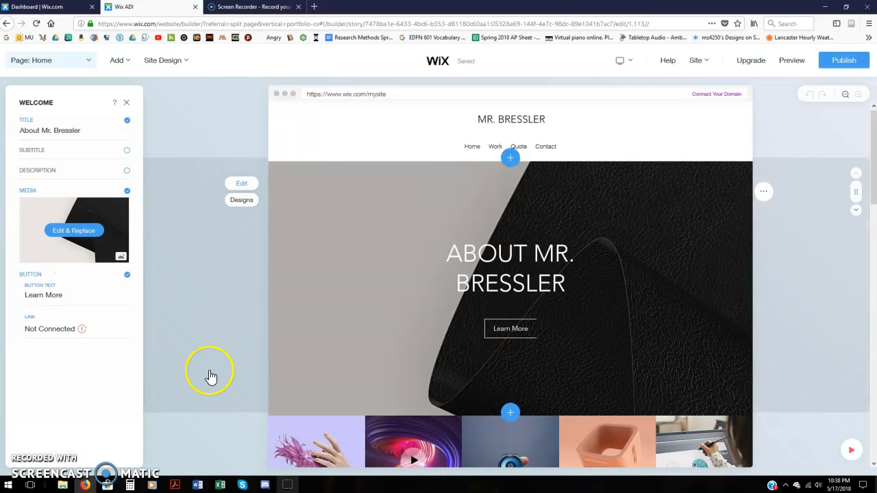
click(53, 63)
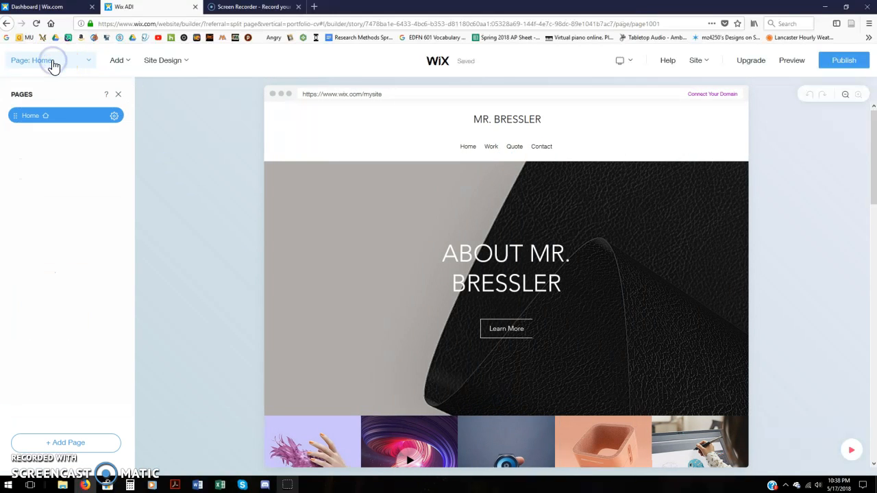
click(181, 197)
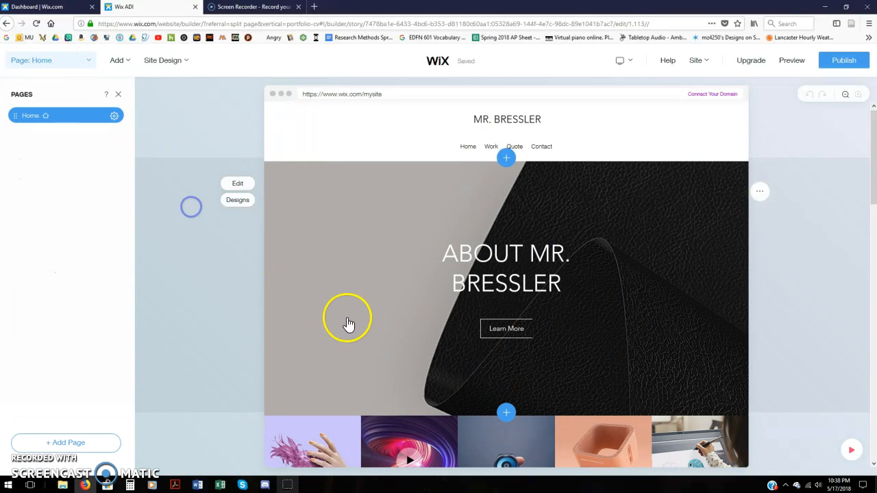
Delete the Get in Touch contact section, including its form and map, from the homepage
scroll(657, 274, down, 3)
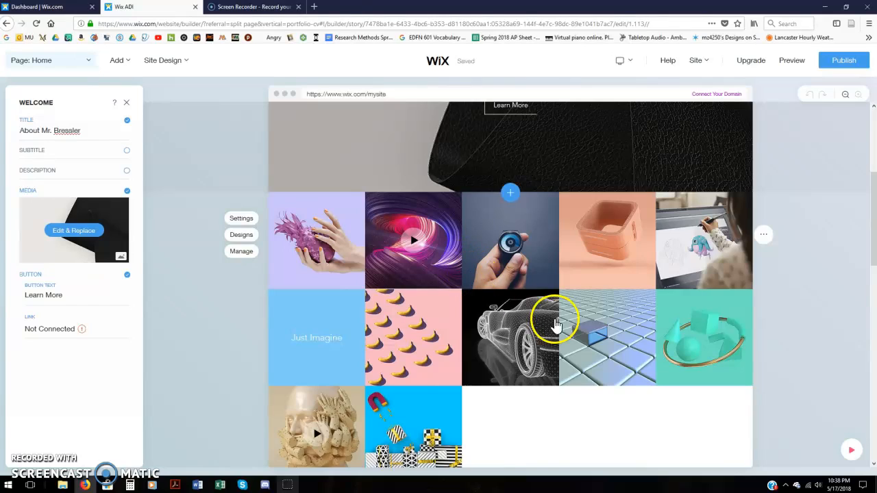
scroll(582, 329, up, 3)
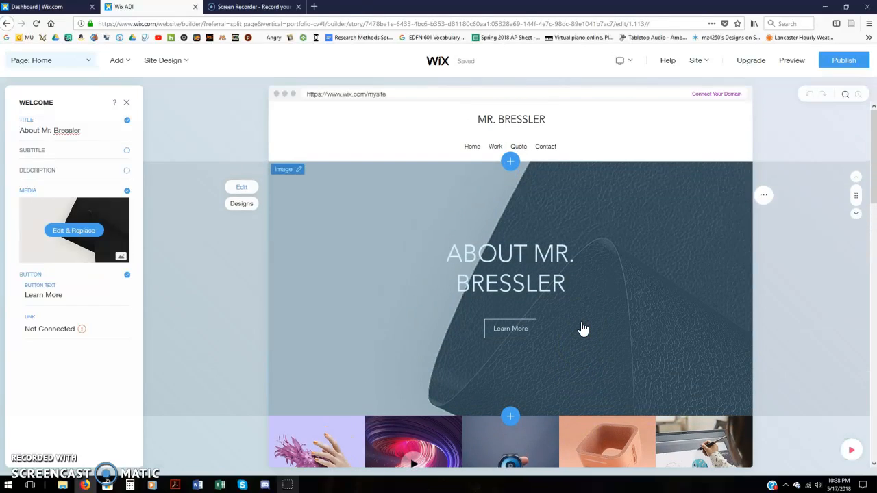
scroll(582, 329, down, 15)
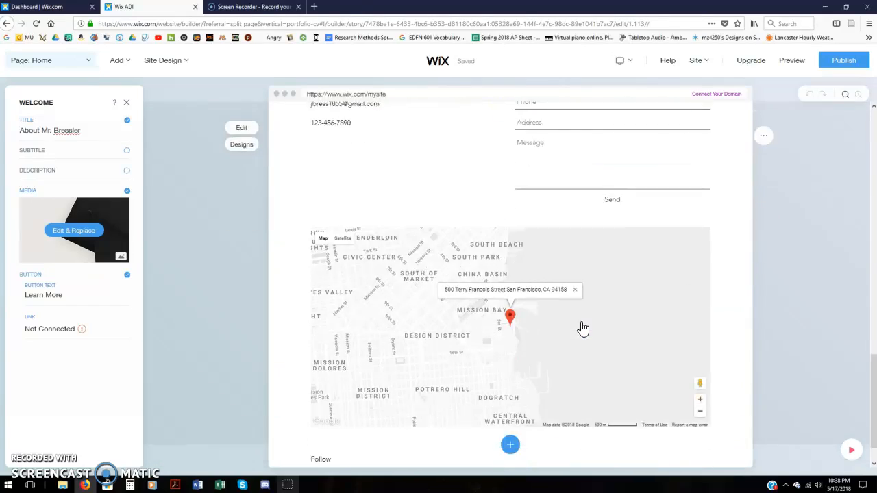
scroll(581, 329, down, 1)
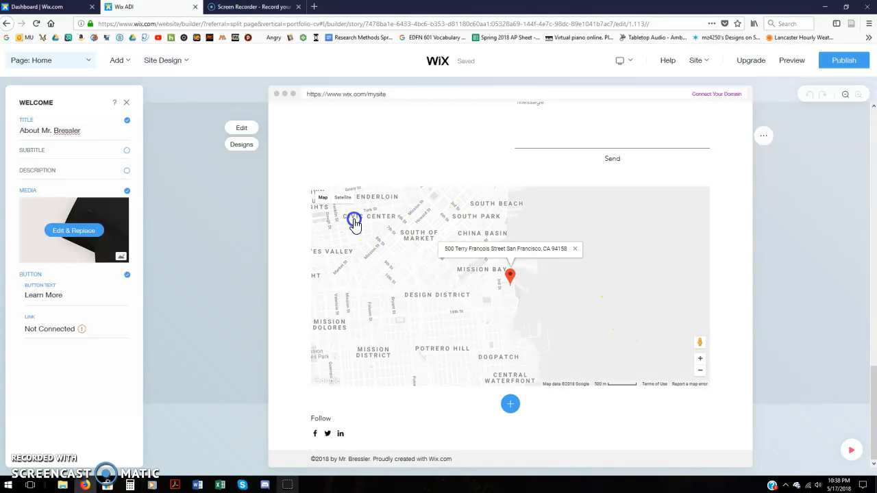
click(354, 222)
scroll(521, 309, down, 2)
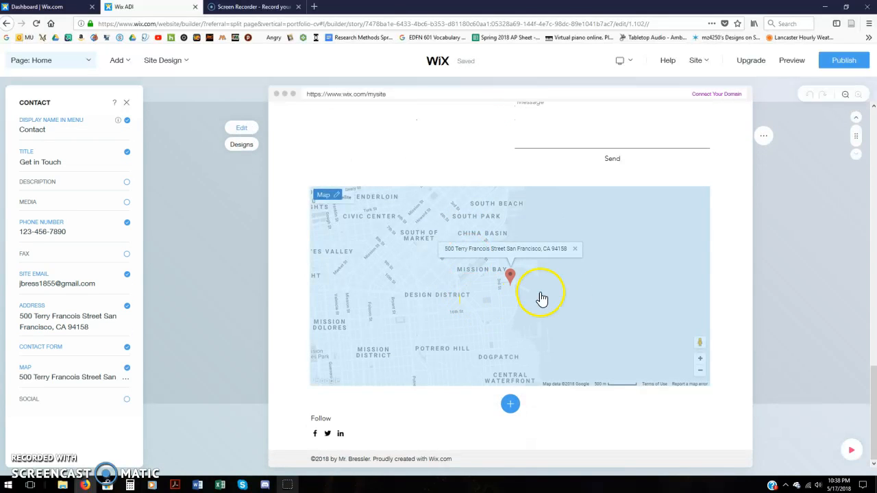
click(630, 253)
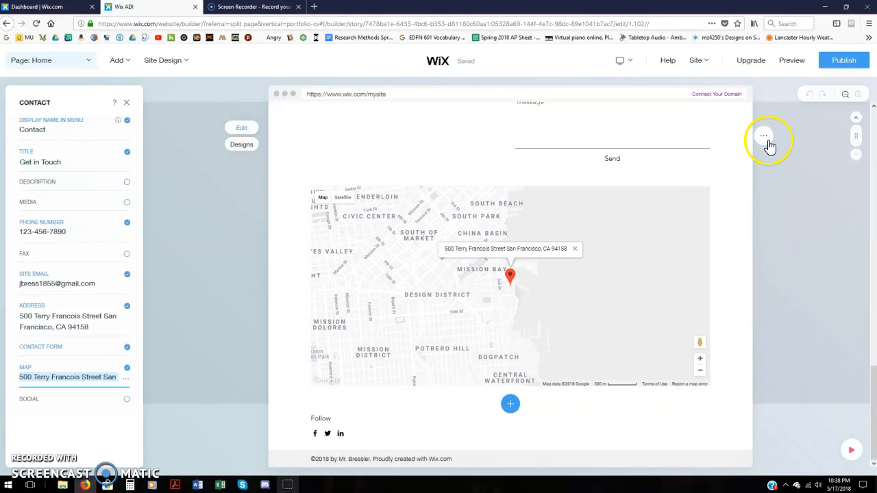
scroll(784, 226, up, 1)
scroll(783, 227, up, 2)
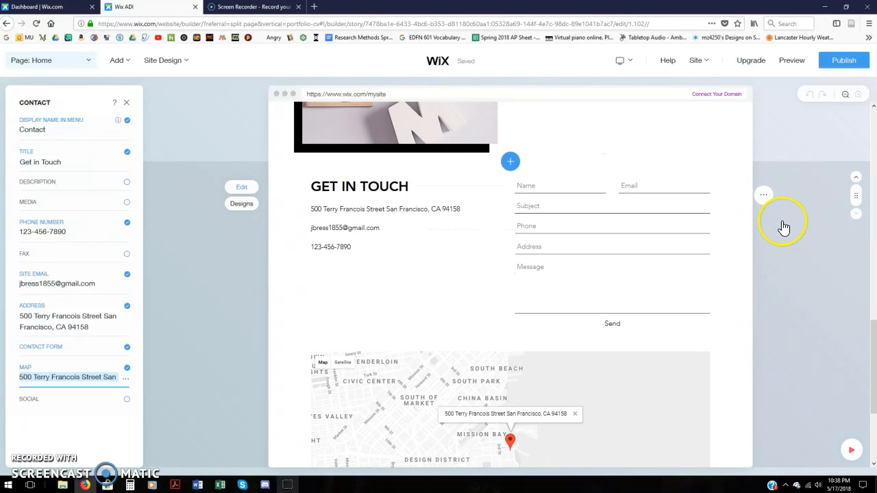
click(763, 197)
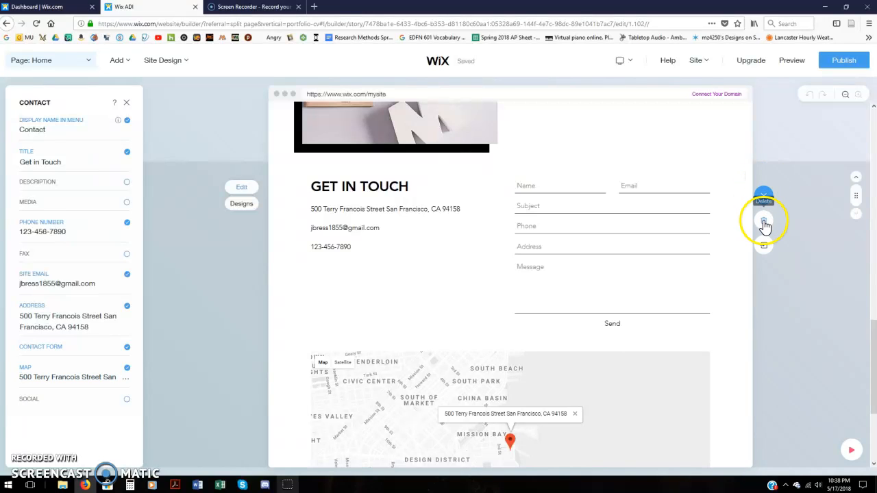
click(764, 221)
click(440, 325)
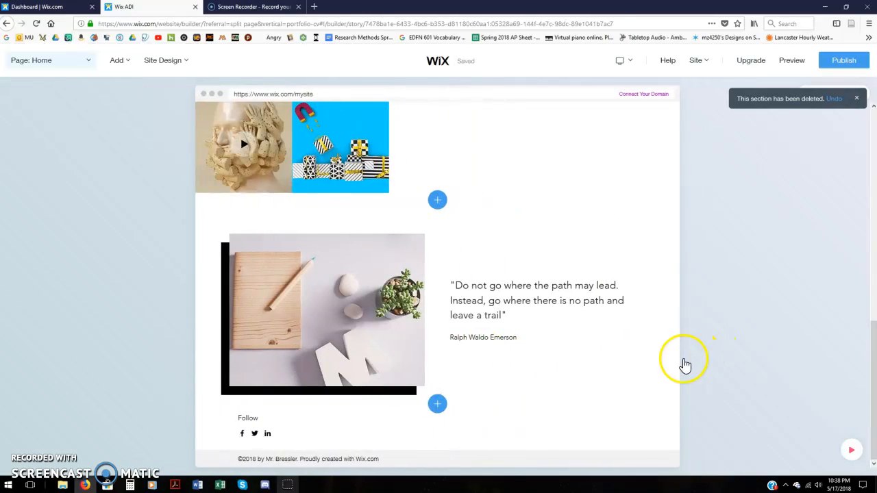
Look over the remaining homepage sections, from the welcome banner to the image gallery and quote
scroll(658, 349, up, 8)
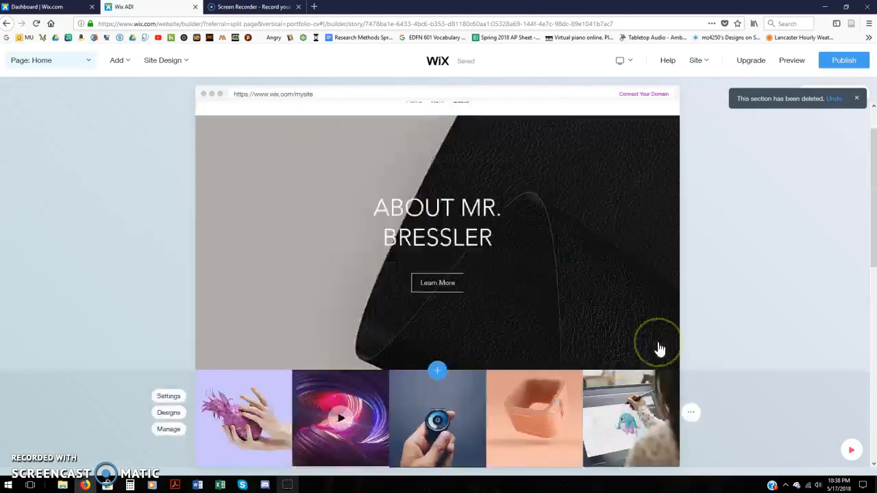
scroll(658, 349, down, 6)
scroll(660, 350, up, 1)
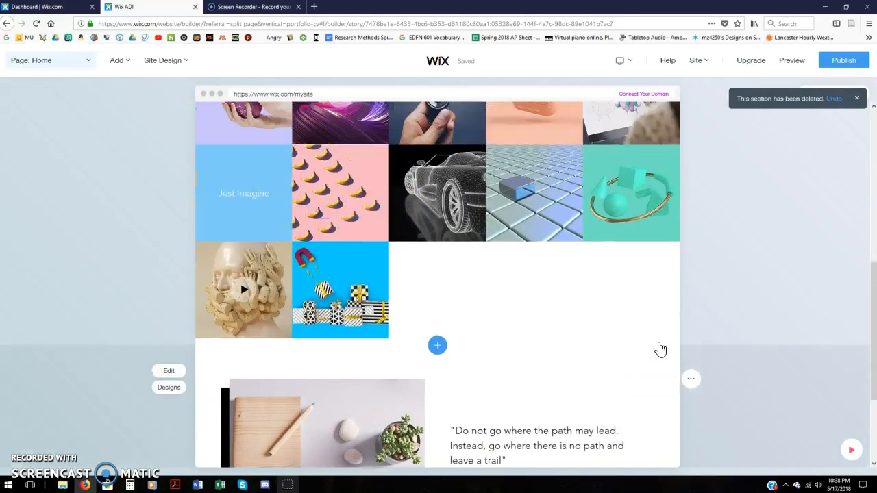
scroll(660, 349, up, 2)
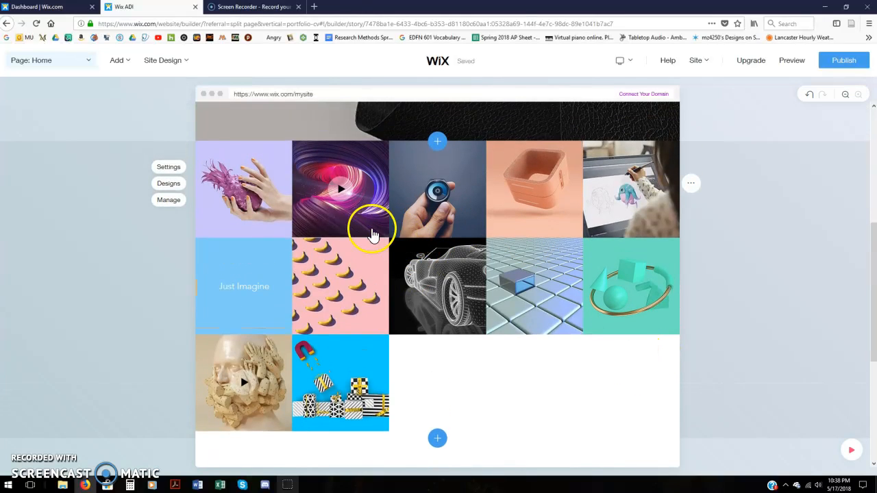
Delete the image gallery section from the homepage and confirm its removal
click(691, 184)
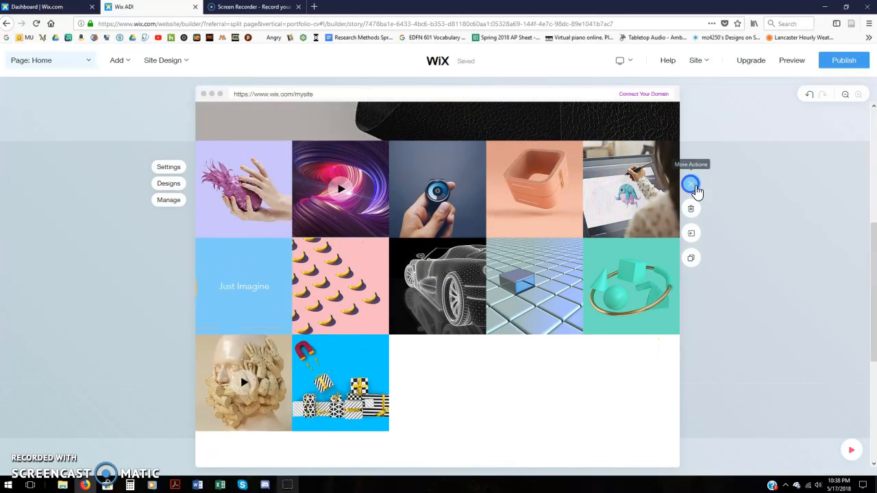
click(691, 199)
click(693, 211)
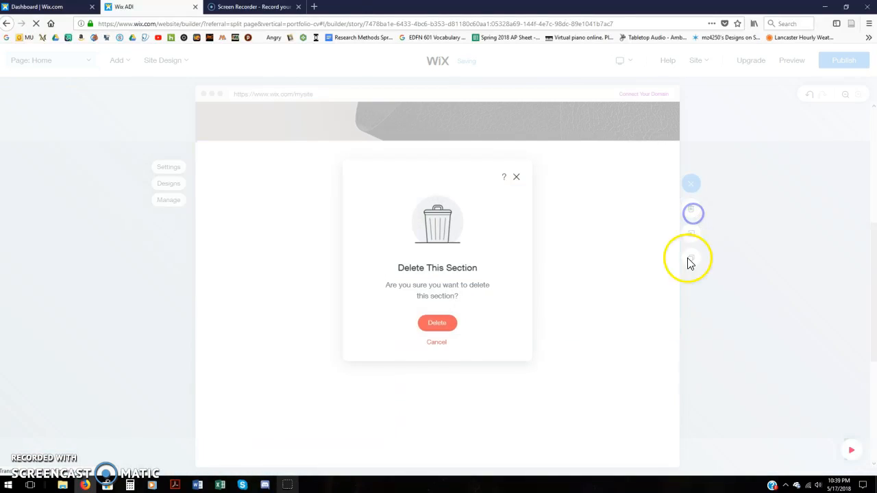
click(444, 325)
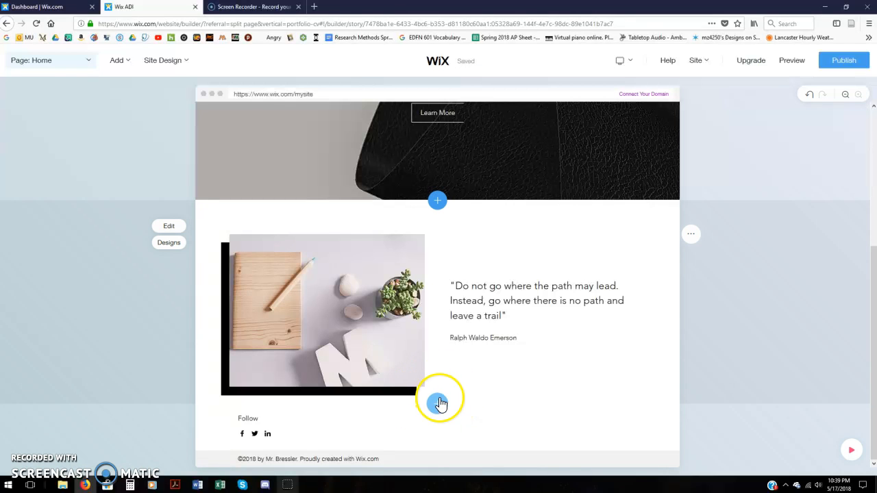
Add an FAQ section below the quote, choosing the layout with three stacked questions under a heading and subtitle
click(437, 401)
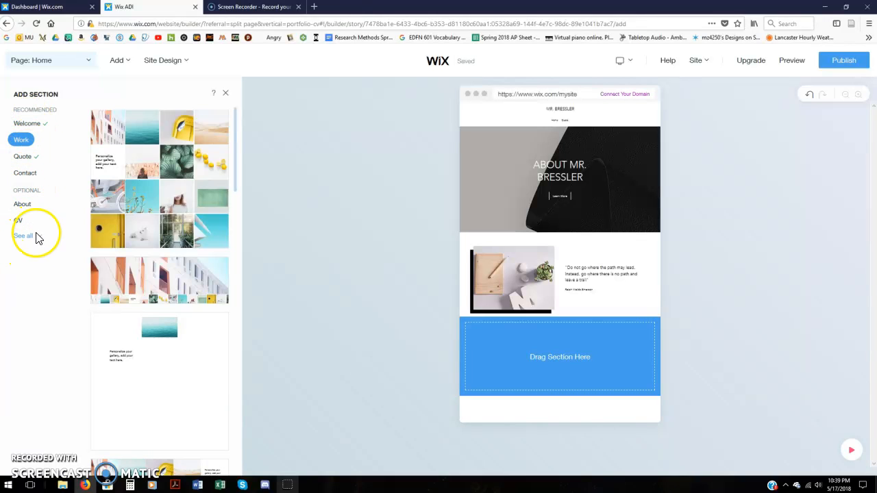
click(37, 235)
scroll(55, 249, down, 4)
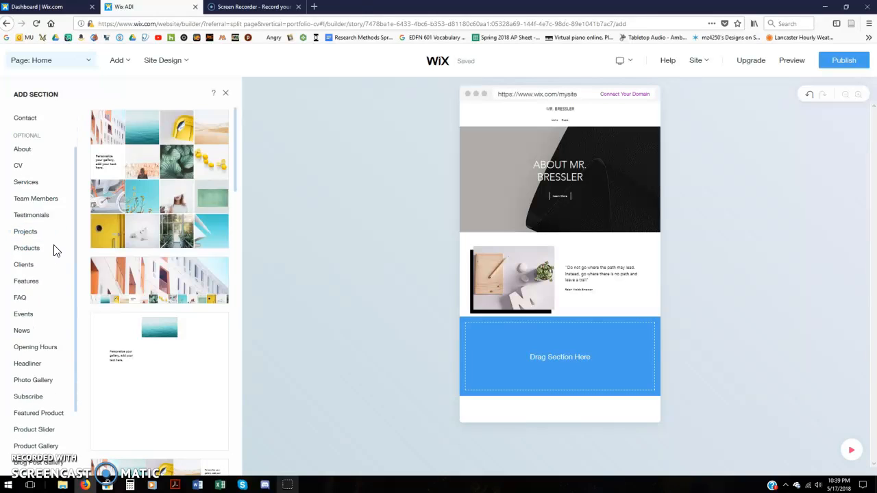
scroll(55, 250, up, 5)
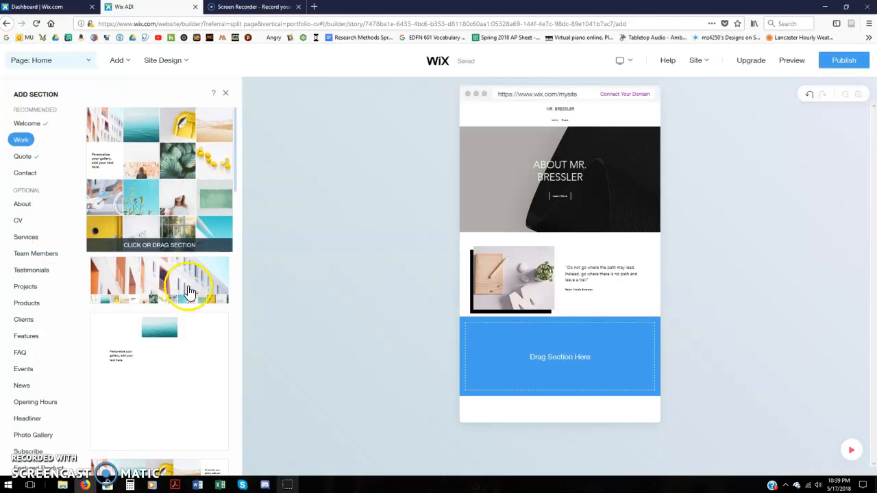
scroll(166, 358, down, 1)
scroll(167, 363, down, 5)
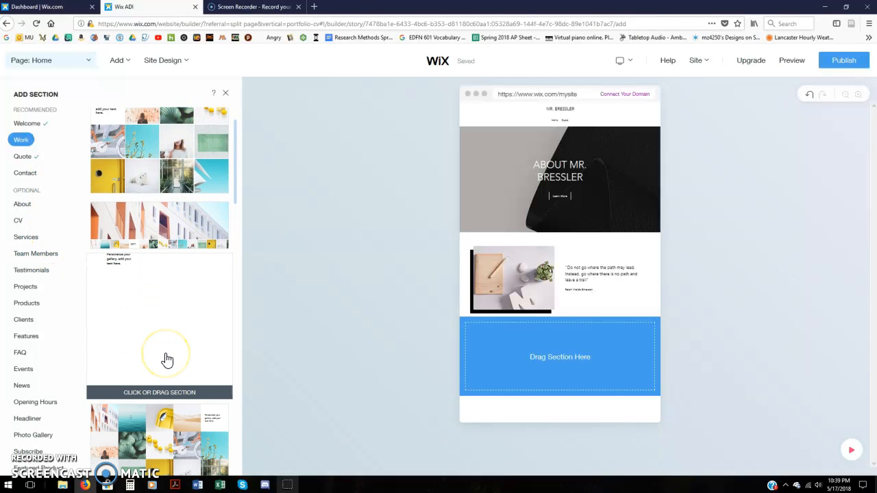
scroll(166, 353, down, 3)
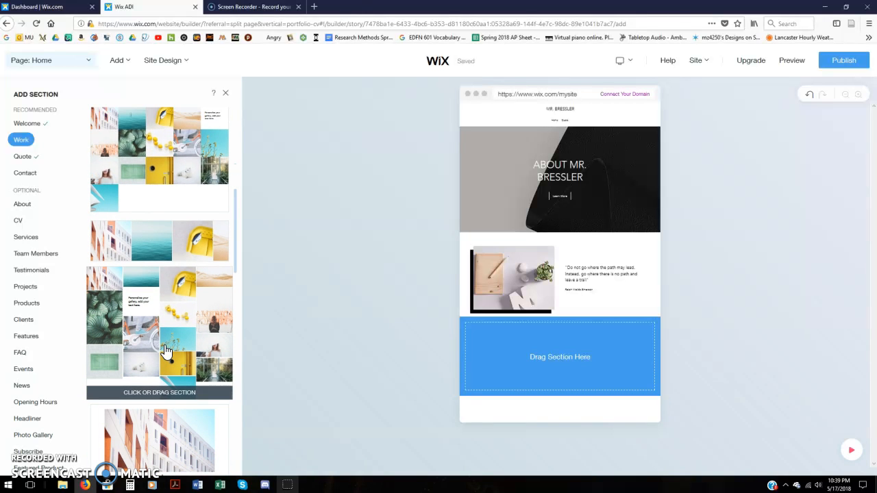
scroll(164, 289, down, 2)
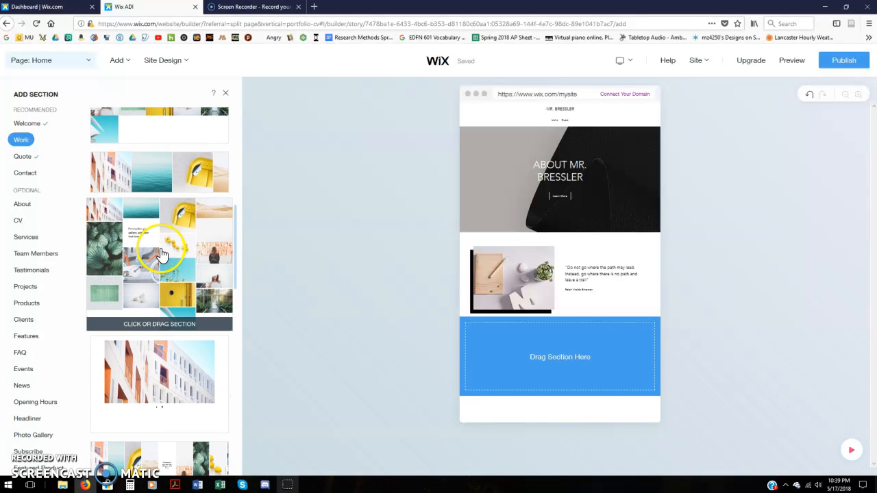
click(19, 352)
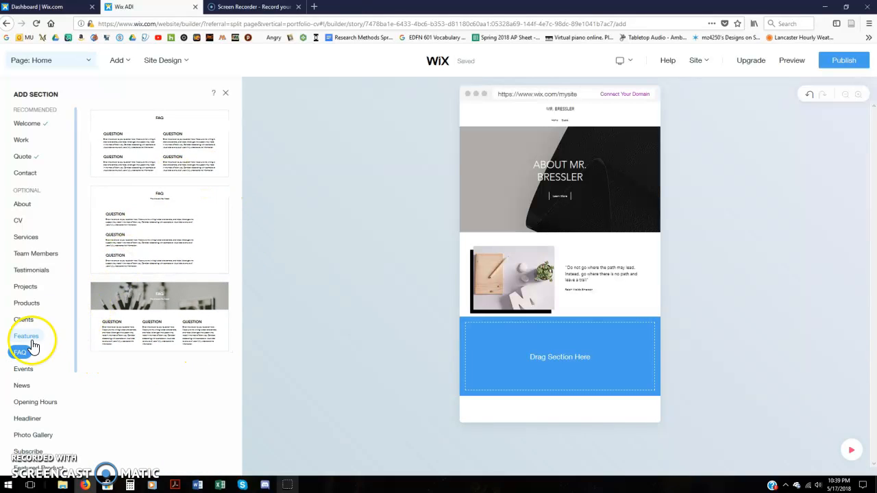
click(152, 221)
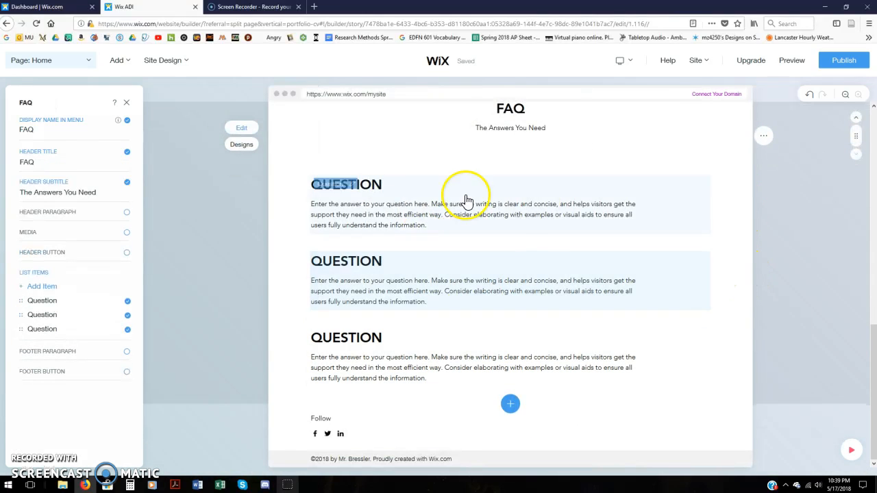
Rename the first FAQ question as "High Experience", dismissing the notice about automatic saving
click(331, 185)
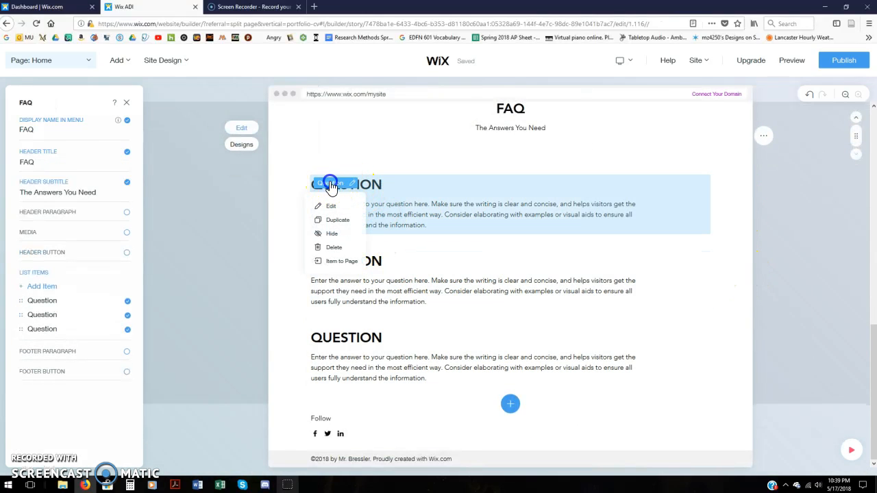
click(332, 207)
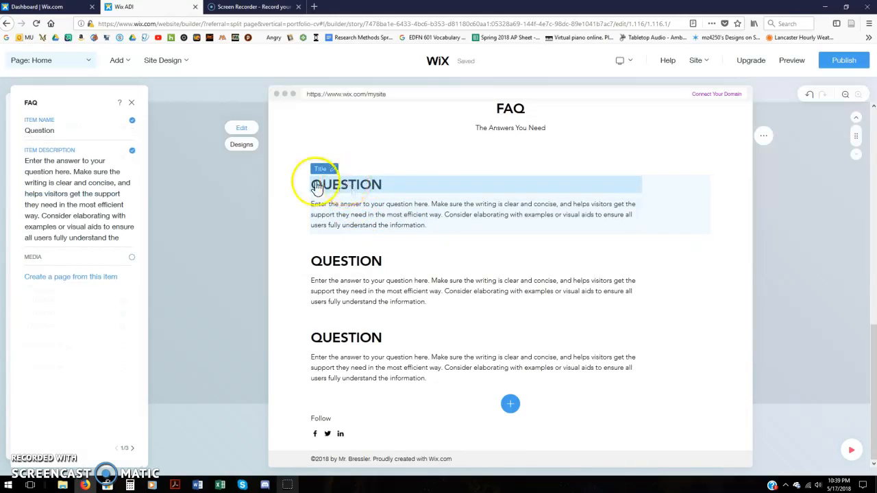
click(59, 129)
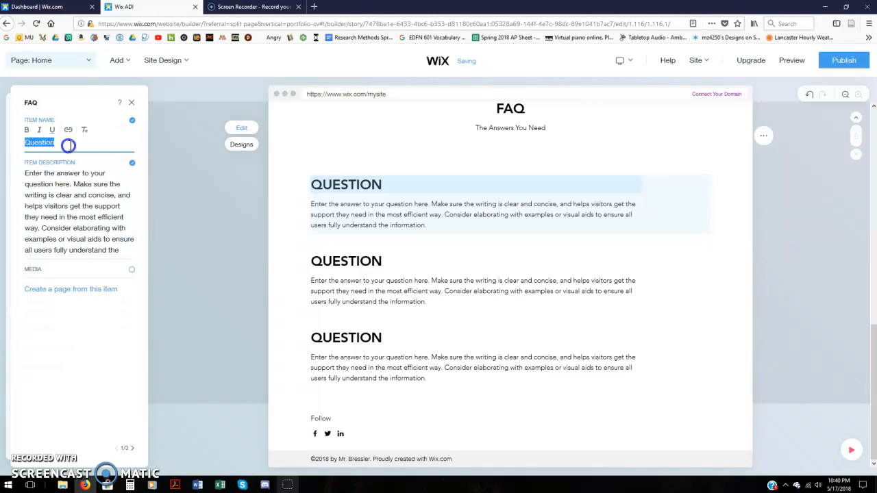
click(299, 155)
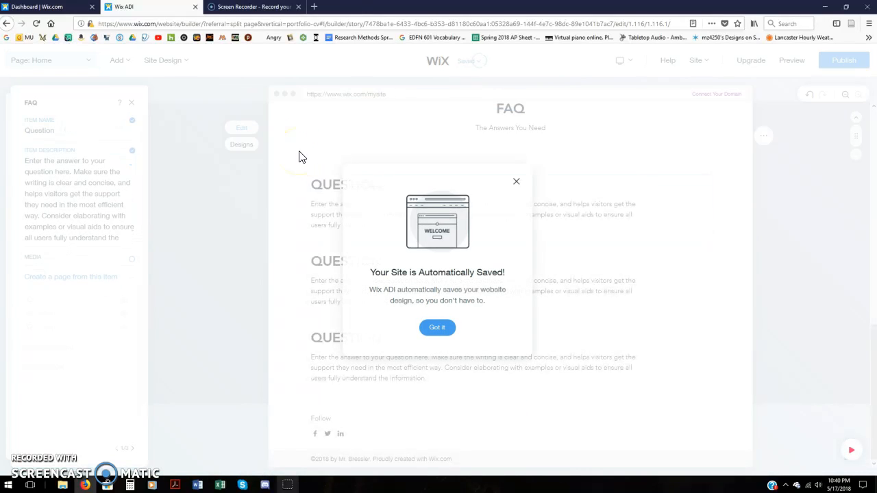
click(439, 325)
click(81, 133)
click(71, 136)
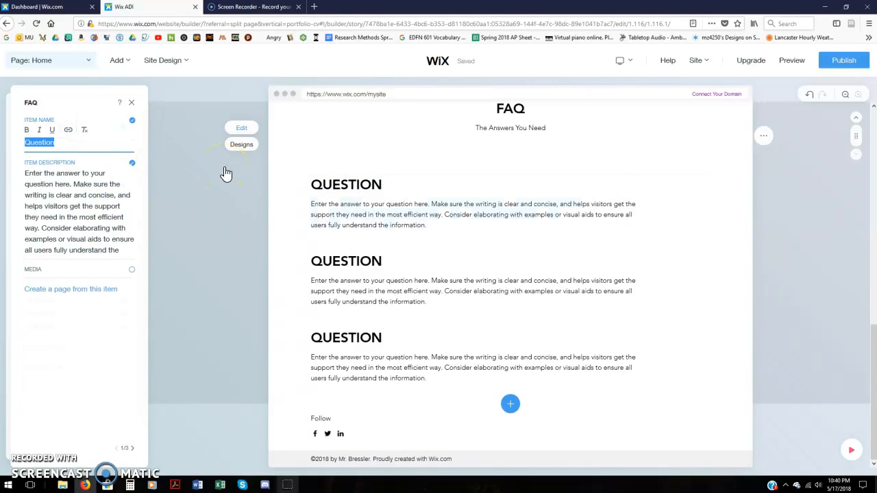
text(High Experience)
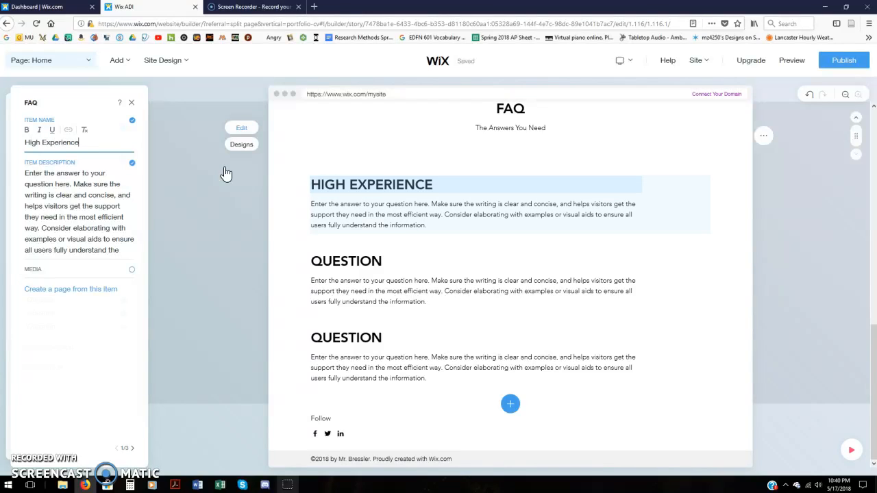
Replace the High Experience item's description with "Applied Science" and "CTC" on separate lines, and close the item's editing options
click(113, 214)
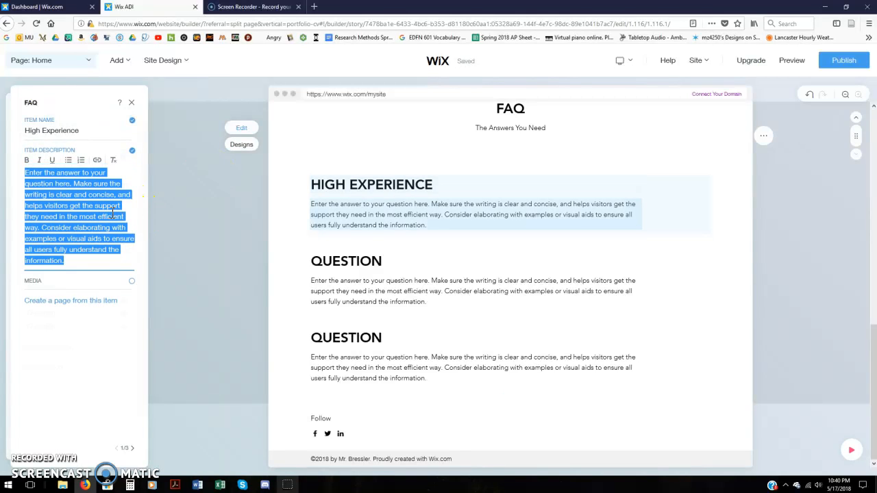
text(Applied )
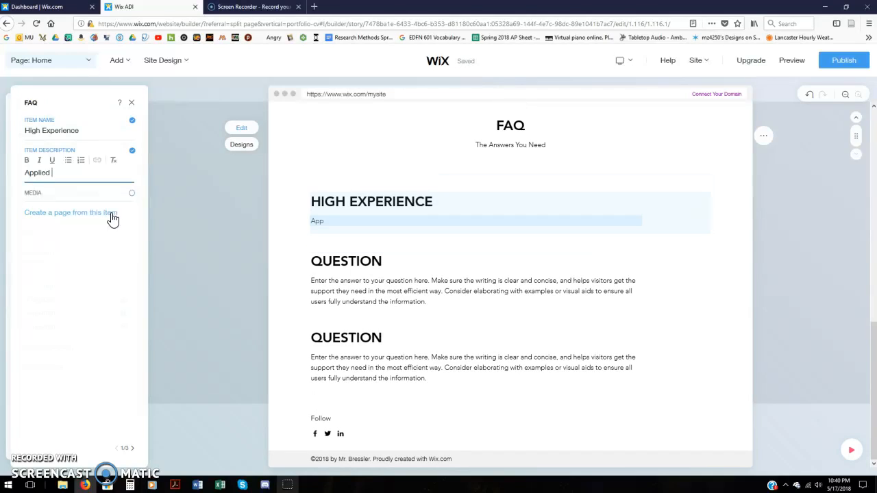
text(Science)
key(Return)
text(CTC)
key(Return)
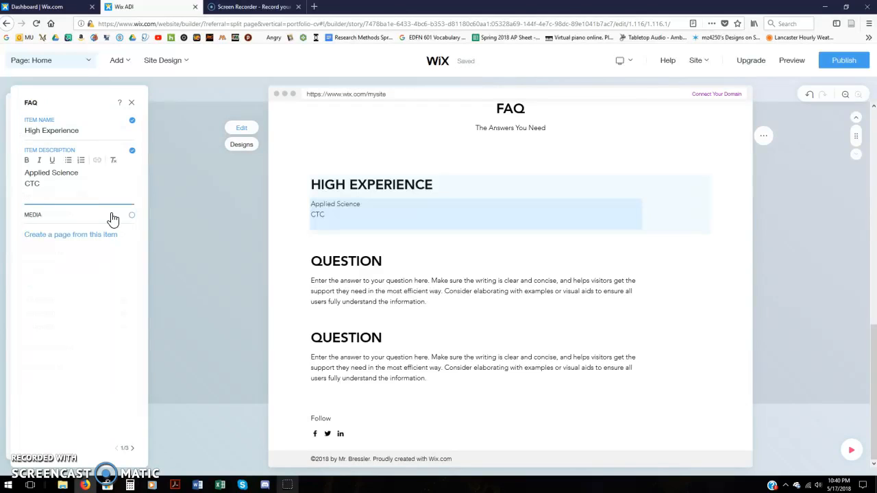
click(235, 227)
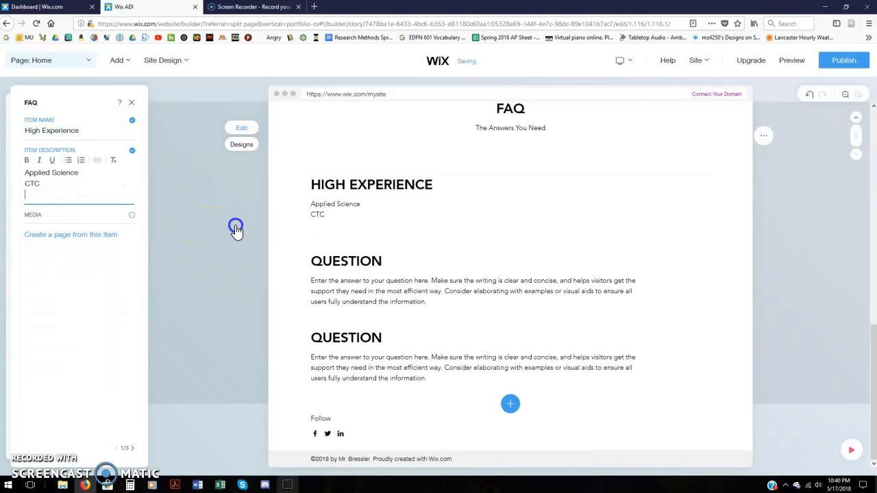
click(127, 104)
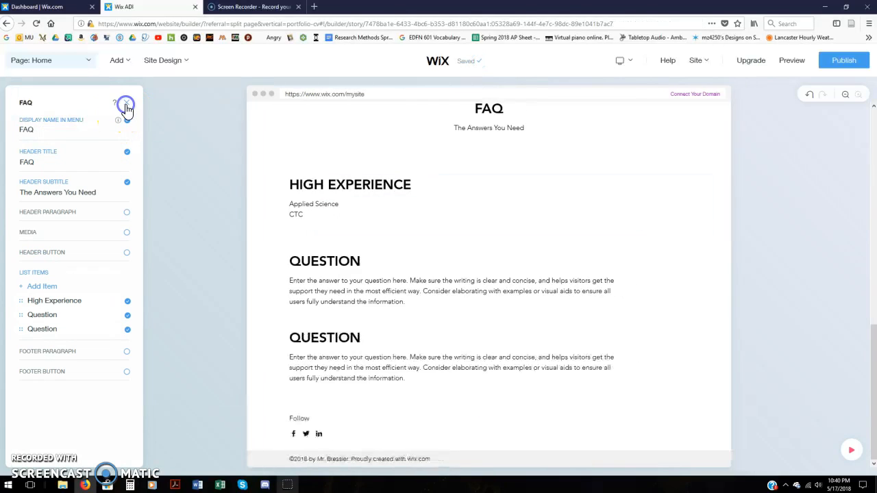
Open the welcome banner's title for editing and show the subtitle "My Work Showcase" beneath it
scroll(685, 274, up, 5)
scroll(694, 272, up, 3)
scroll(689, 274, down, 5)
scroll(669, 286, up, 4)
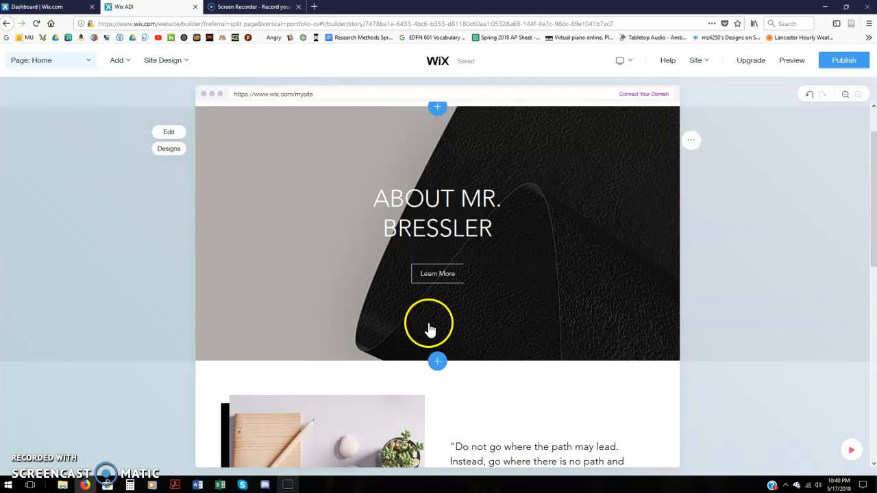
click(446, 216)
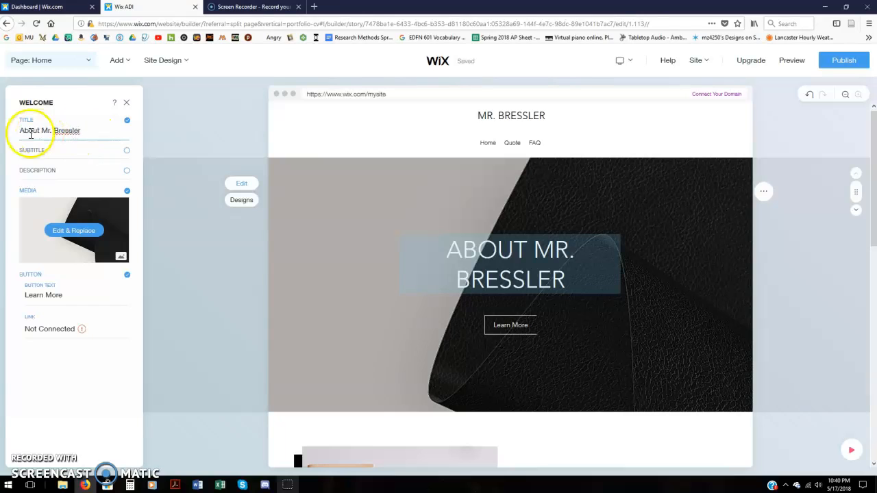
click(55, 149)
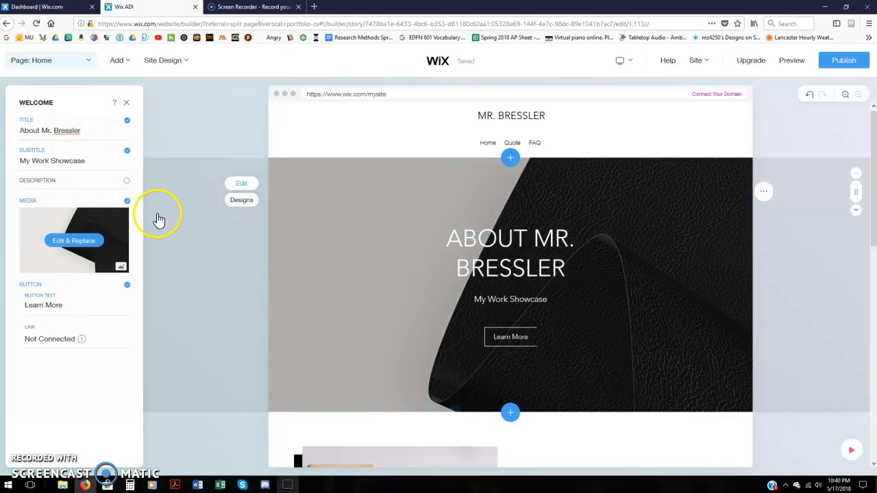
Open the image choices for replacing the welcome banner's background and examine the recommended, business and free Wix pictures
click(75, 241)
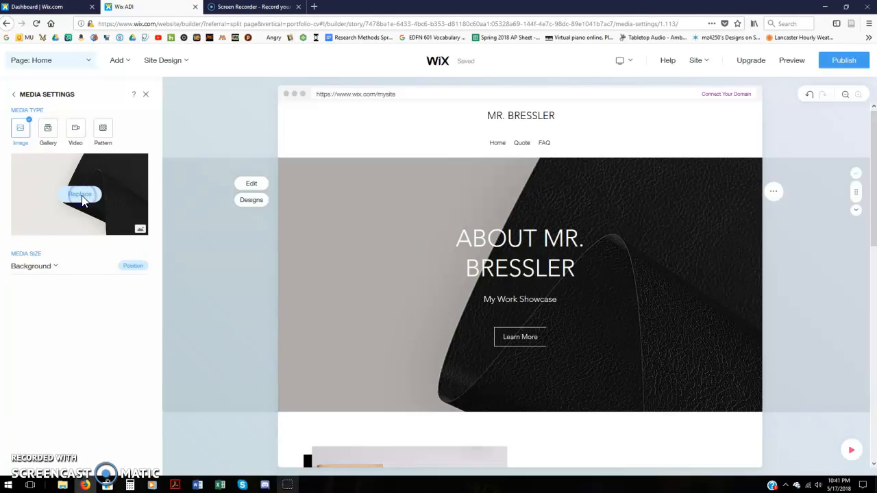
click(81, 195)
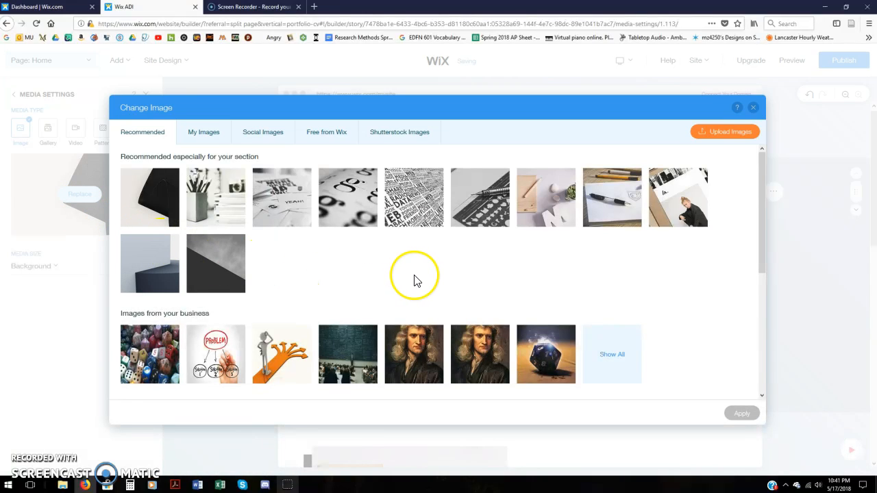
scroll(382, 239, down, 3)
scroll(382, 238, up, 3)
scroll(383, 239, down, 3)
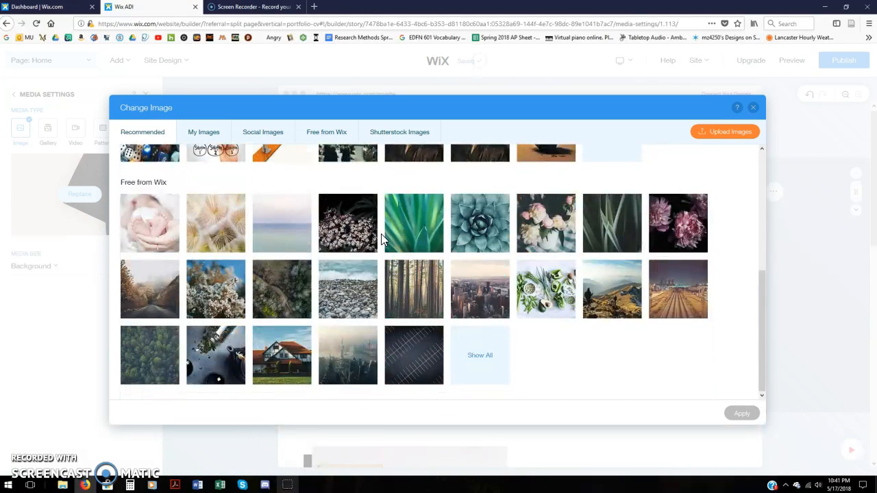
scroll(382, 239, up, 3)
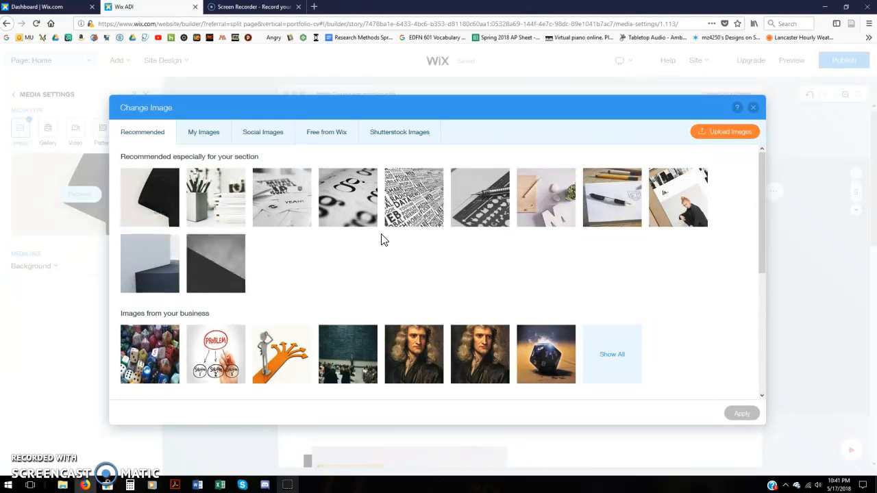
scroll(383, 238, down, 5)
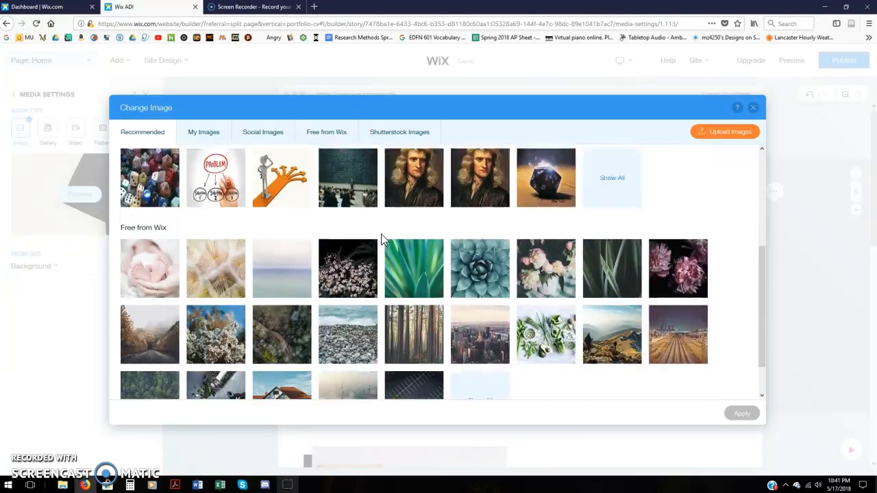
scroll(382, 239, up, 5)
click(403, 281)
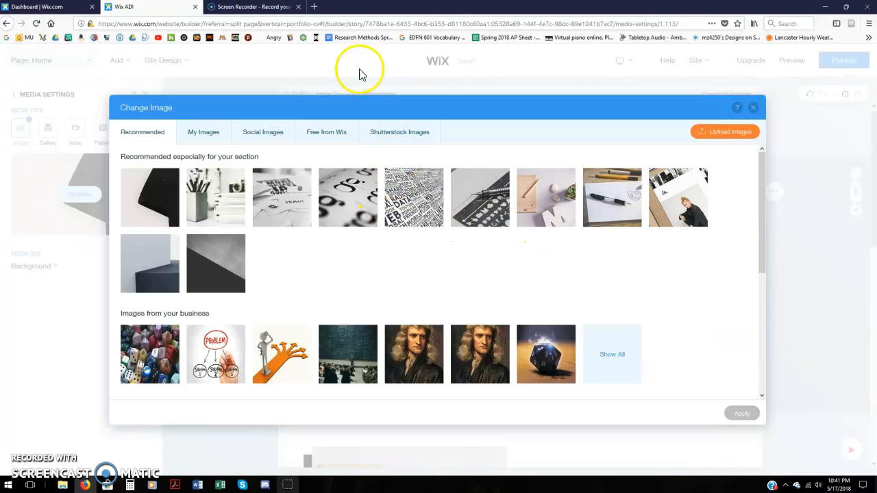
Search Google Images for "cat" in a new browser tab
click(314, 7)
click(314, 71)
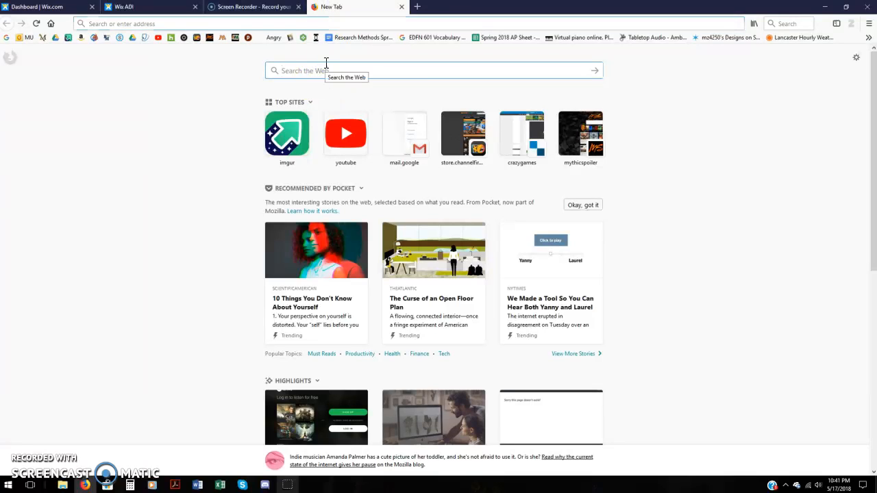
text(cat)
key(Return)
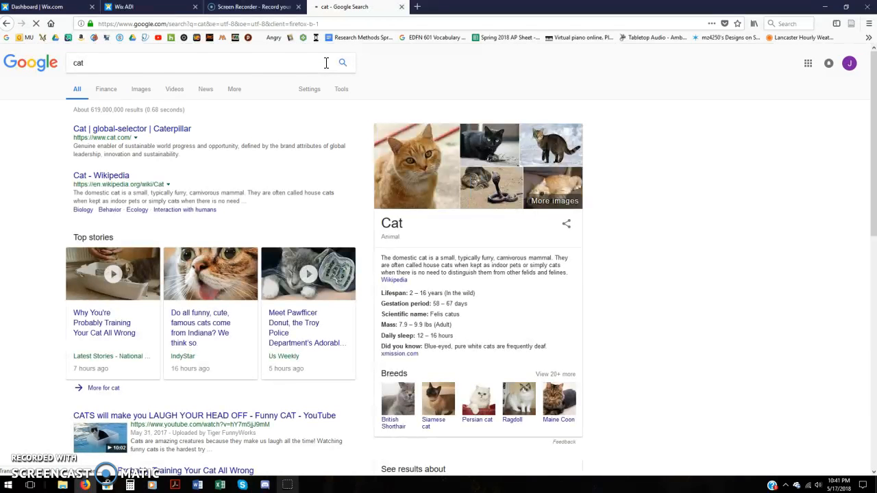
click(139, 90)
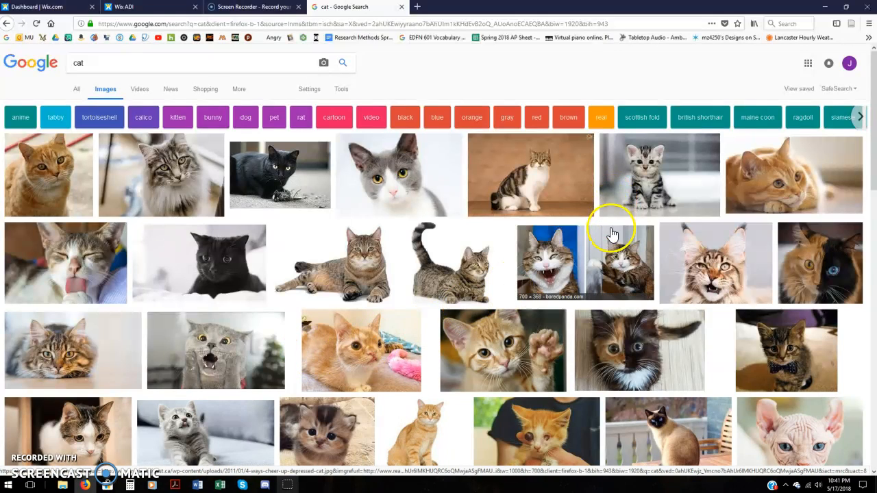
Save the Cats Protection picture of the reclining ginger cat to the Pictures folder as "Cat"
click(730, 174)
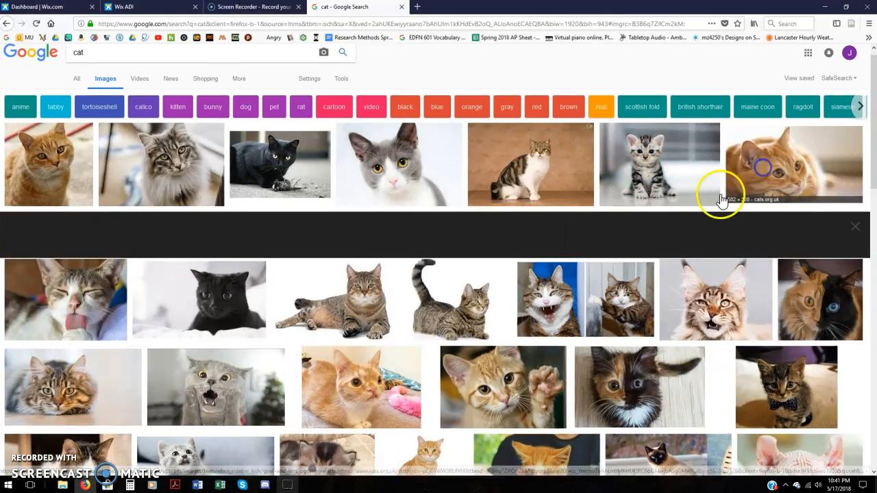
right_click(229, 283)
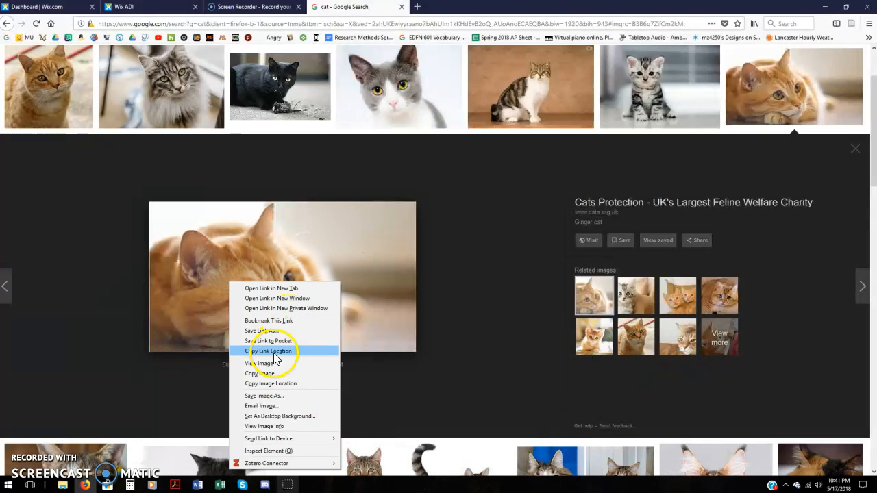
click(266, 402)
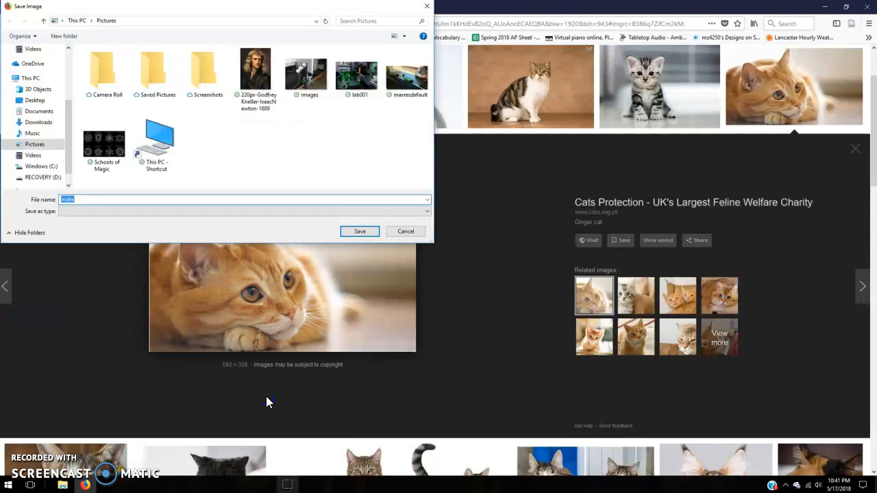
click(174, 215)
click(175, 215)
key(Return)
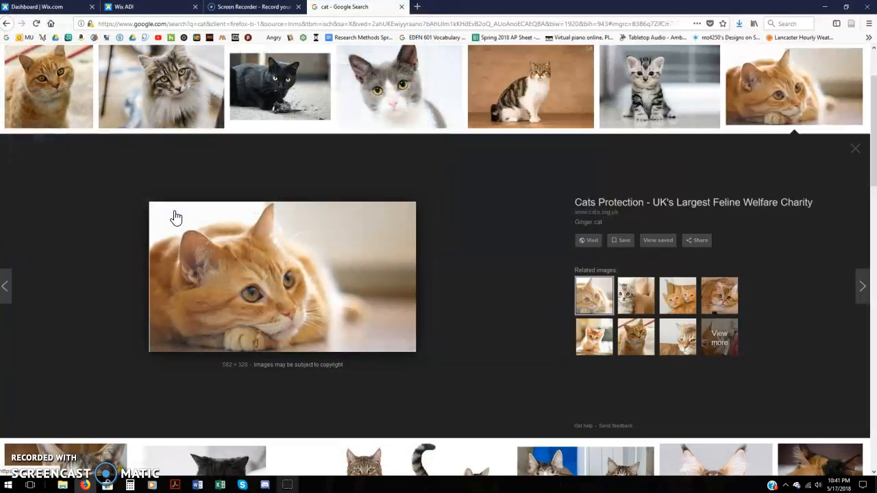
Switch back to Wix ADI, upload Cat.jpg from the Pictures folder and apply it as the welcome banner's background image
click(138, 10)
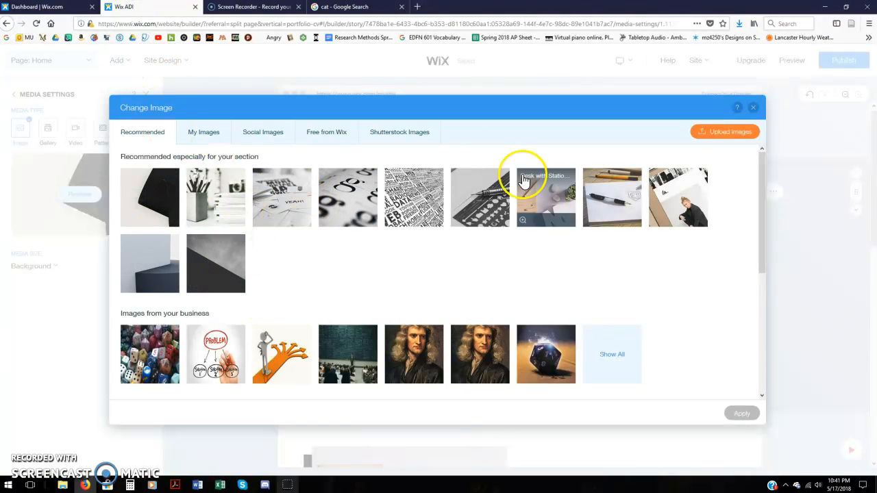
click(731, 137)
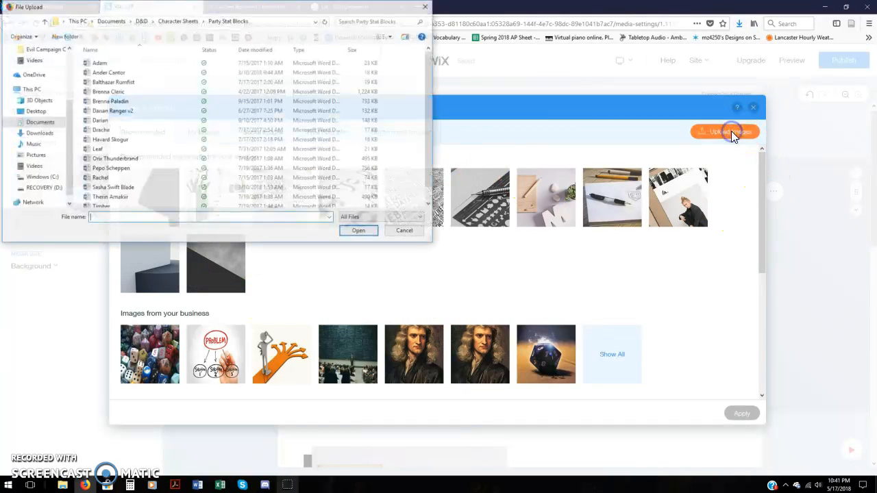
click(34, 155)
click(308, 81)
click(368, 232)
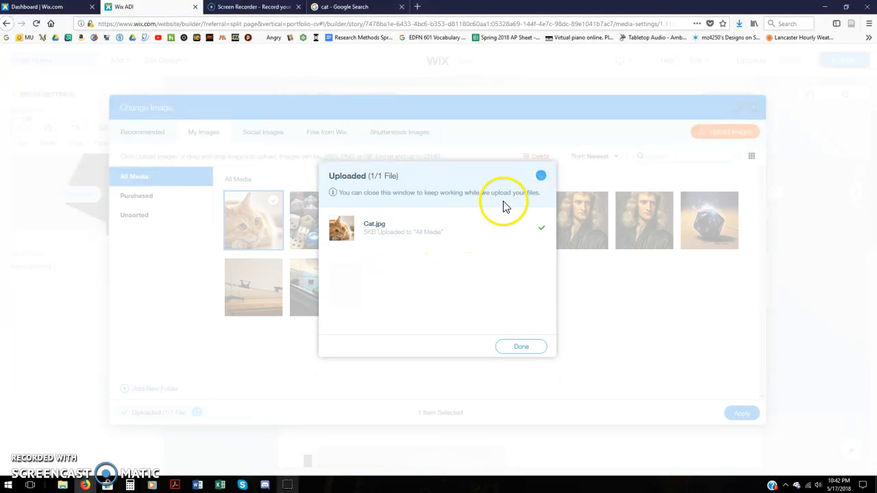
click(523, 347)
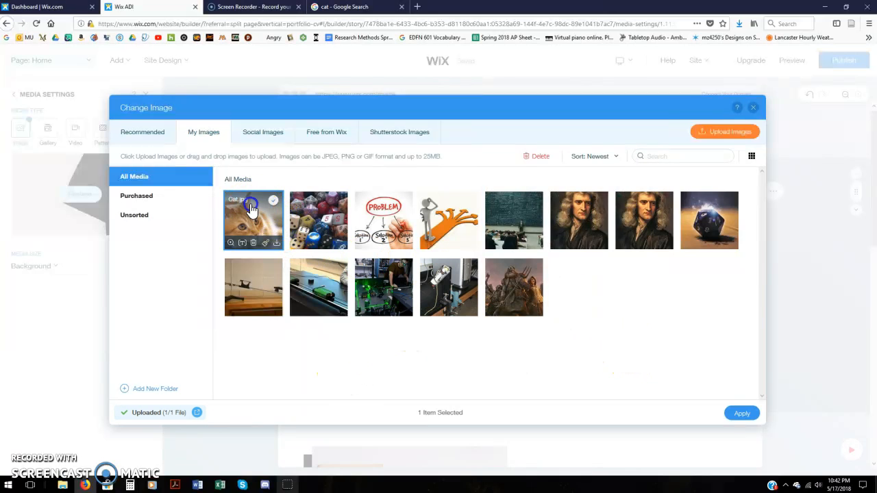
click(742, 413)
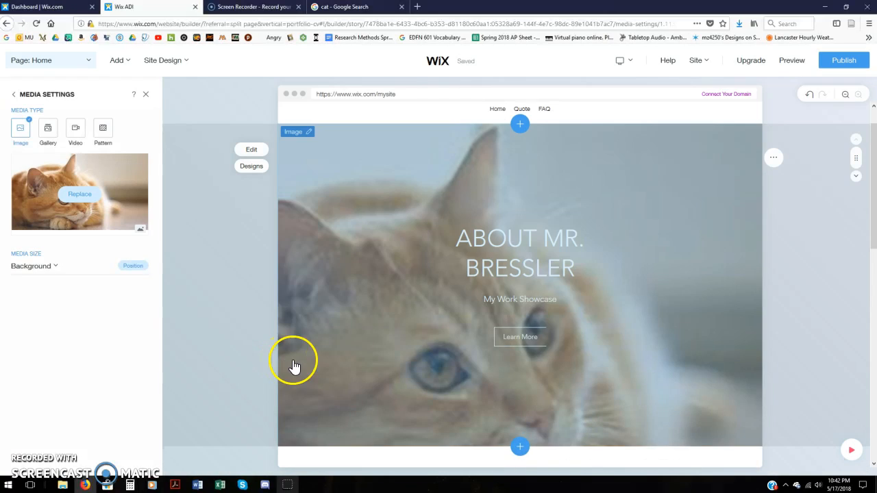
click(850, 267)
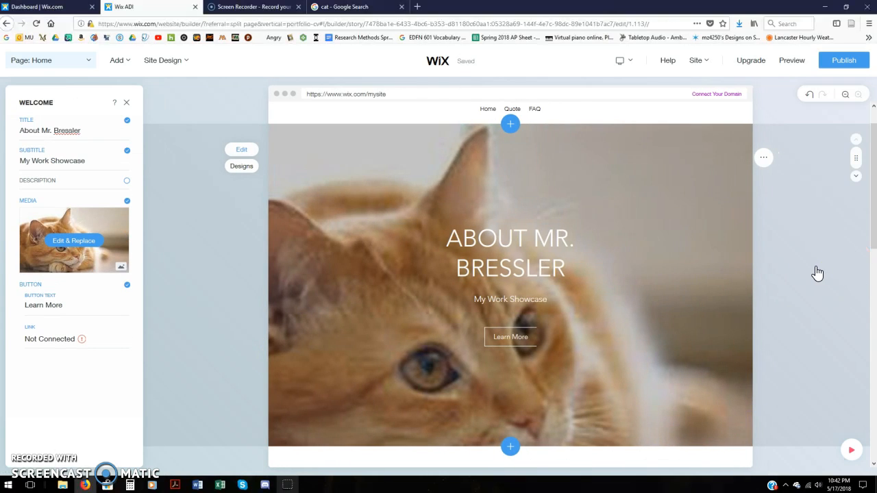
Look over the homepage from the welcome banner through the quote and FAQ sections to the footer
scroll(823, 273, down, 3)
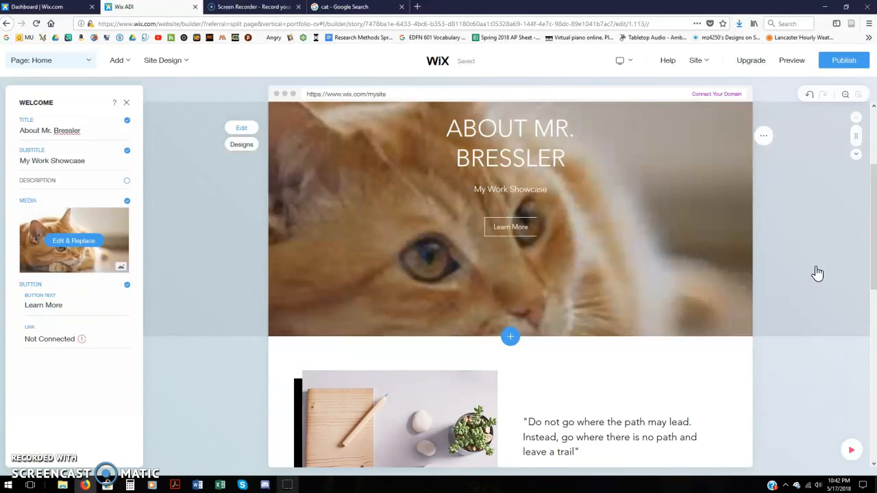
scroll(817, 274, down, 3)
scroll(818, 273, up, 7)
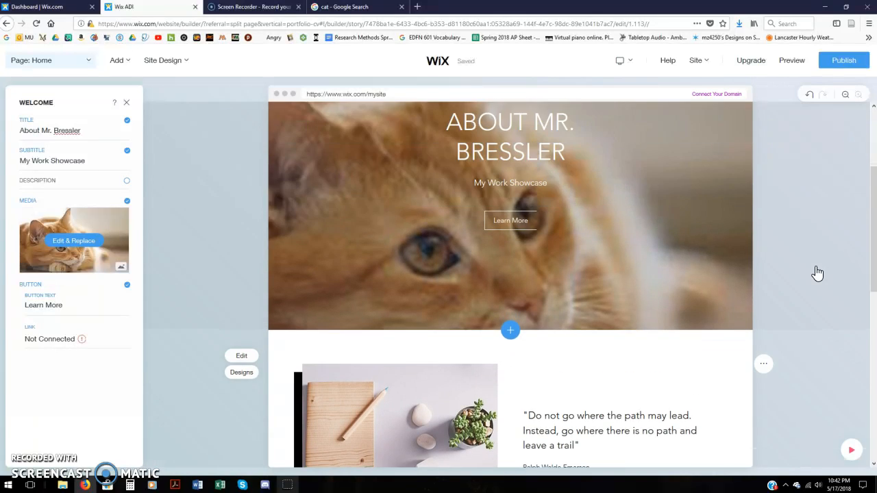
scroll(815, 274, down, 13)
scroll(814, 274, down, 5)
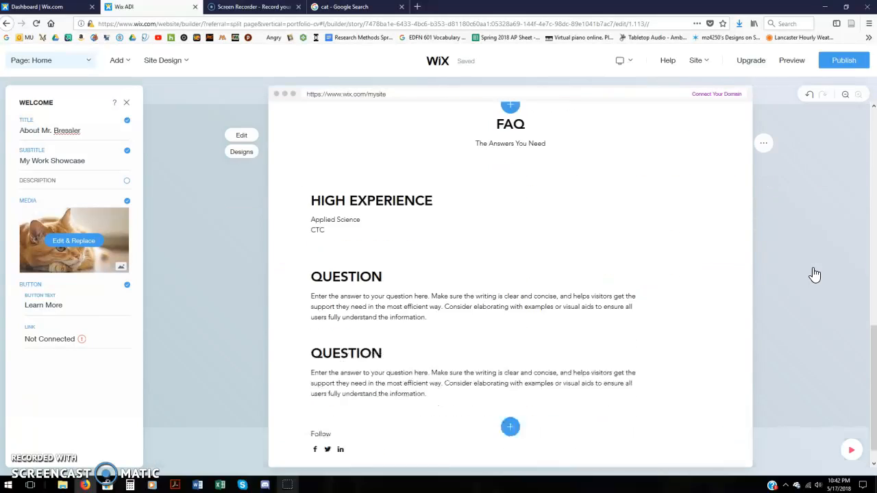
scroll(815, 274, up, 17)
scroll(815, 274, up, 1)
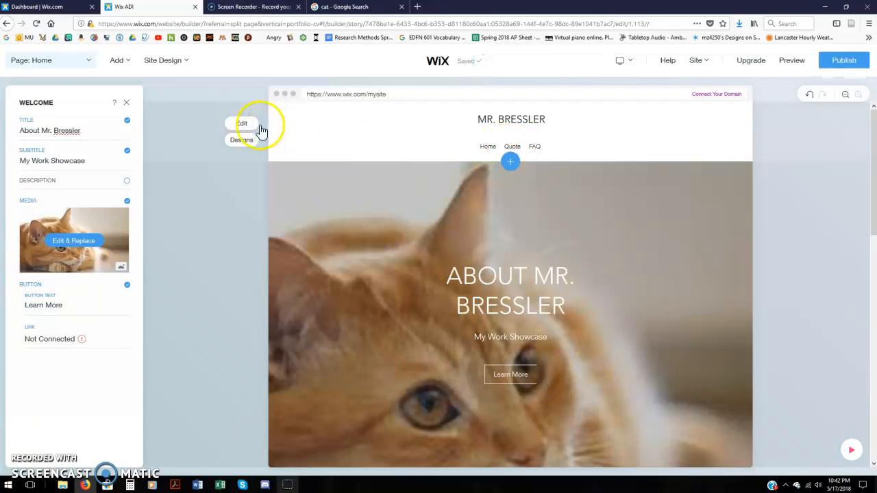
Browse the About and Contact page templates, and add a blank page to the site
click(115, 63)
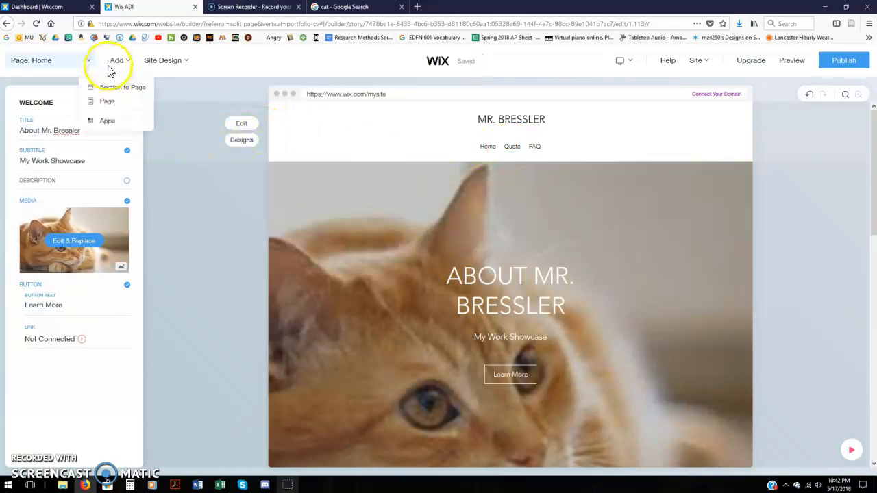
click(110, 103)
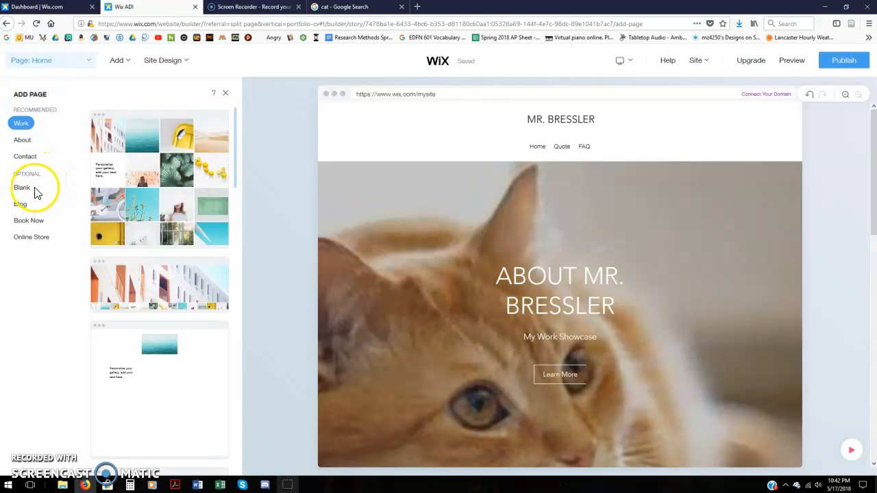
click(24, 141)
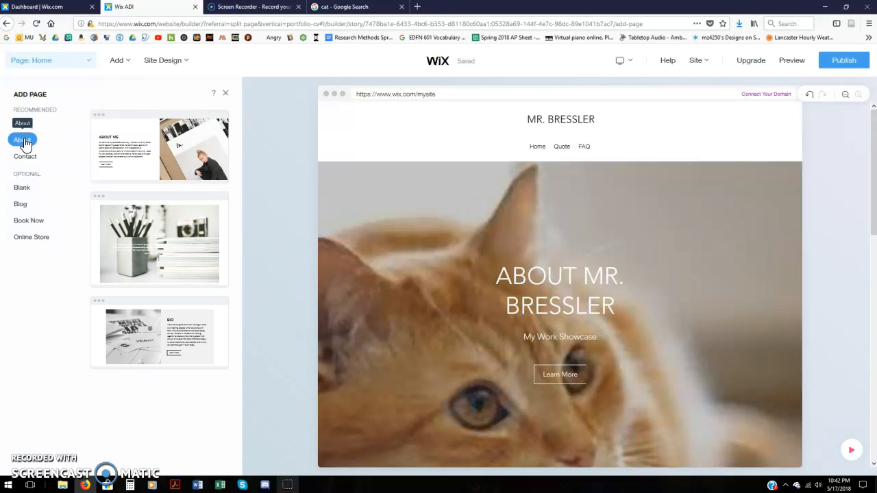
scroll(193, 240, down, 5)
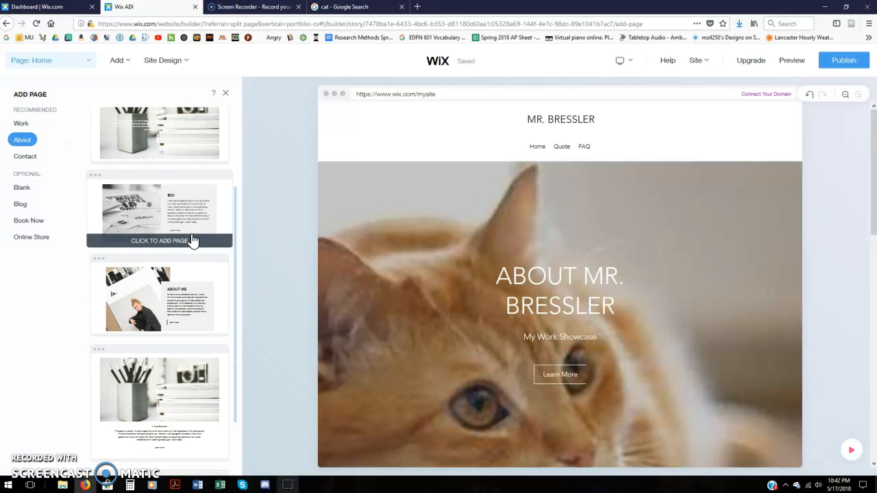
scroll(193, 240, down, 3)
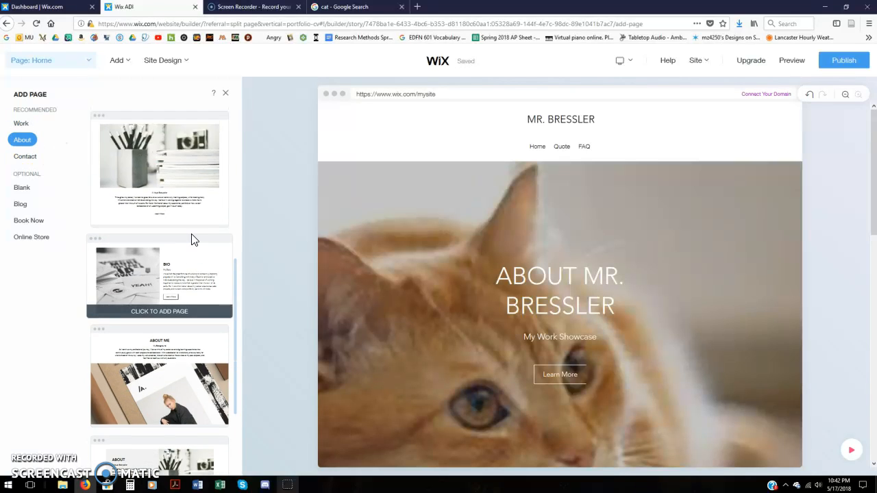
scroll(190, 237, up, 8)
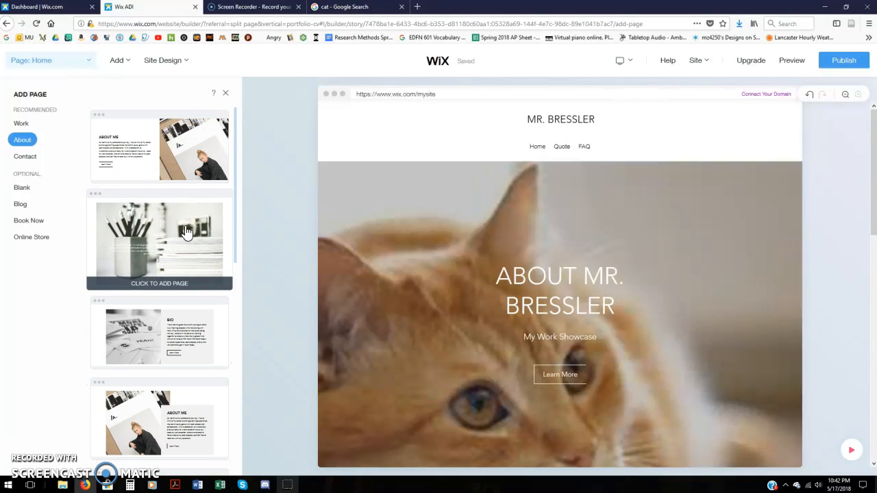
click(32, 162)
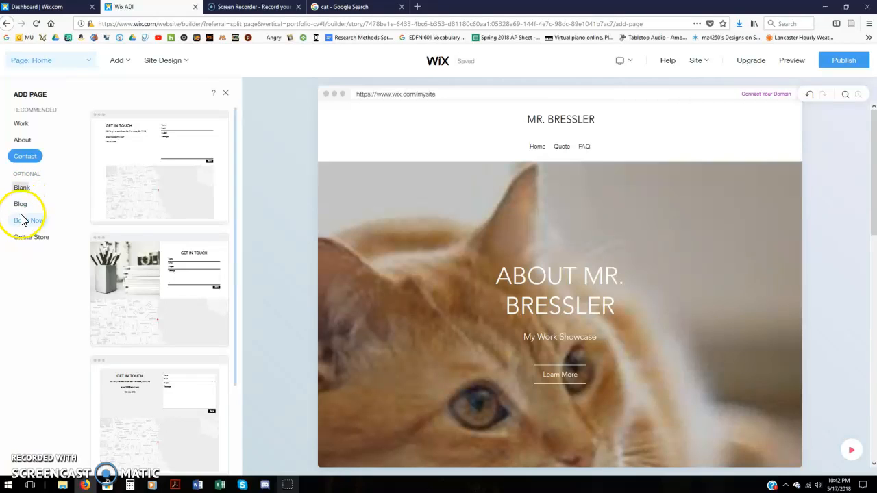
click(21, 188)
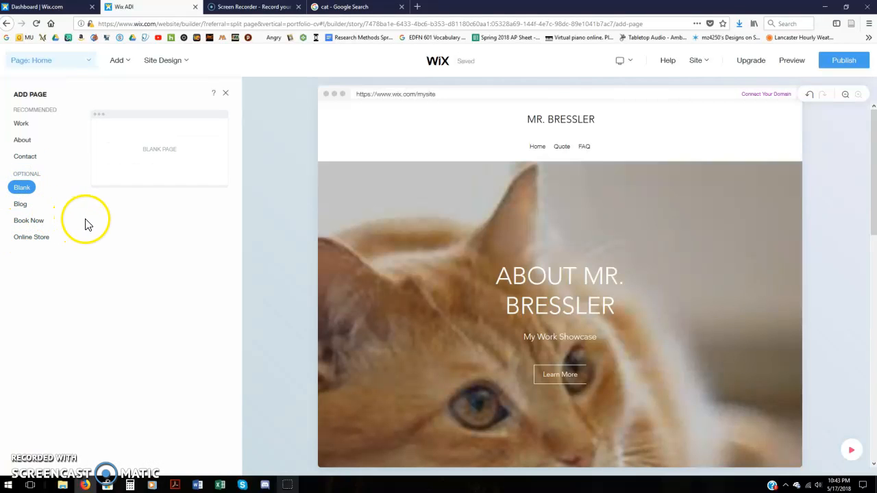
click(166, 162)
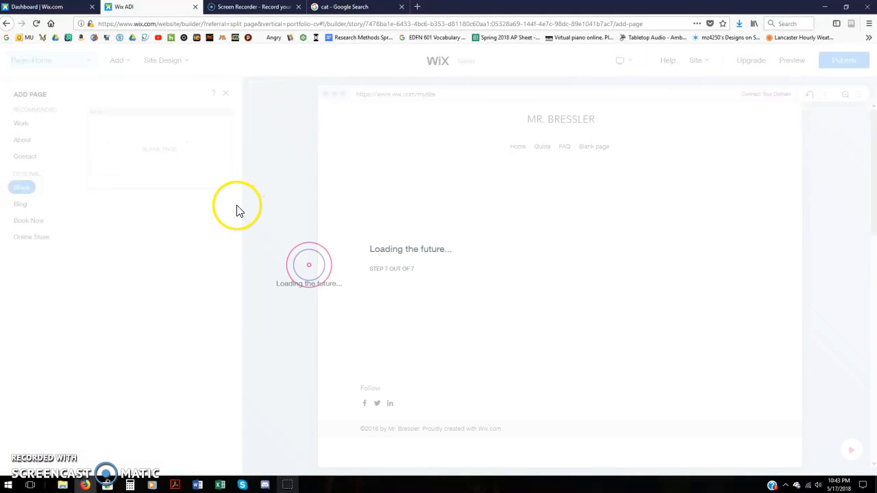
click(437, 322)
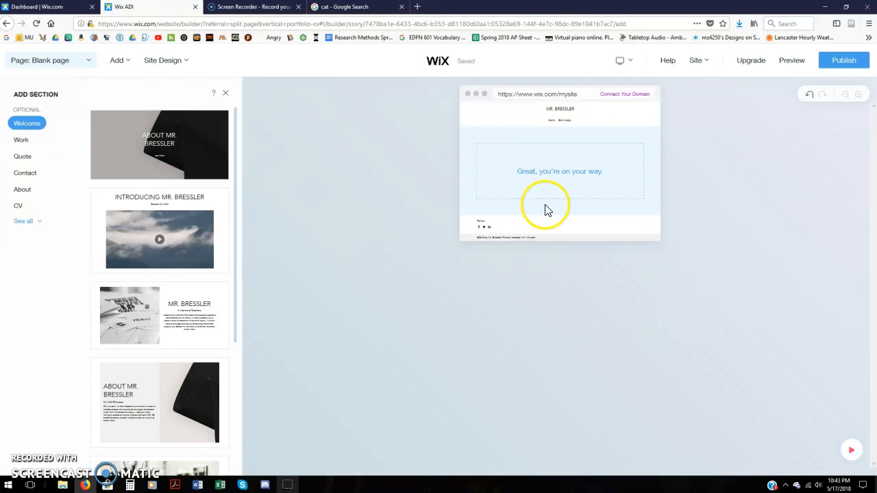
click(556, 109)
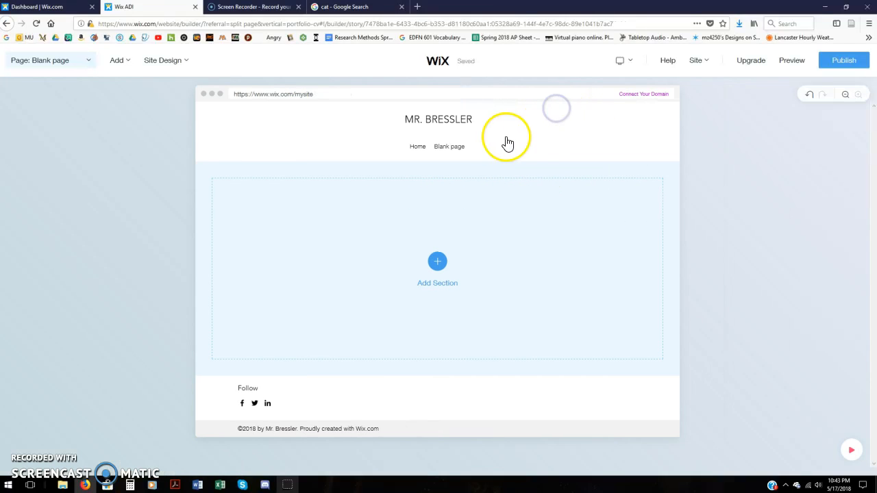
click(456, 148)
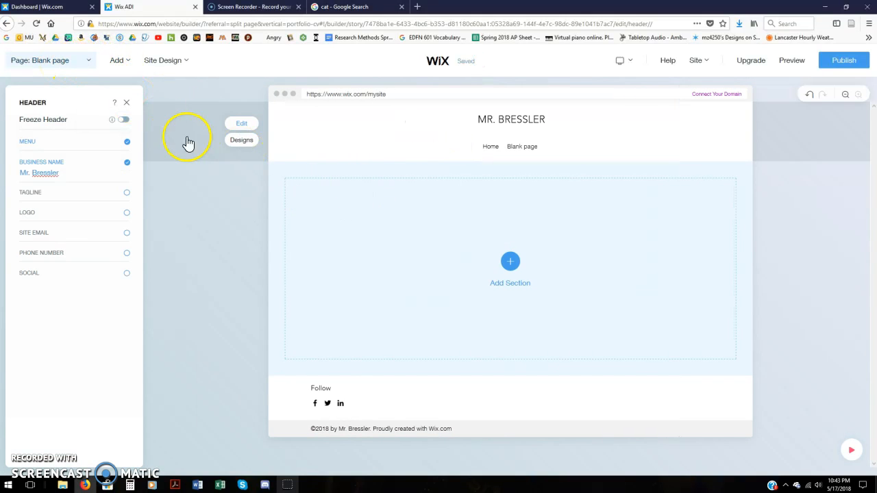
click(245, 125)
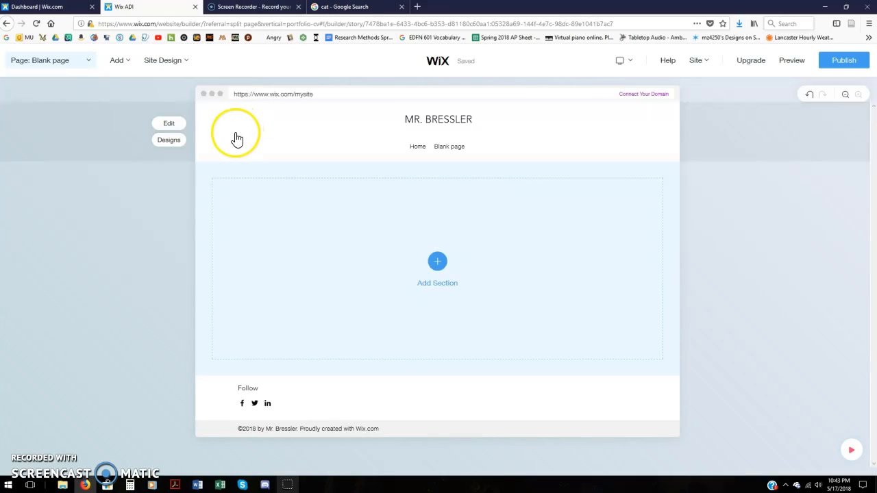
click(169, 123)
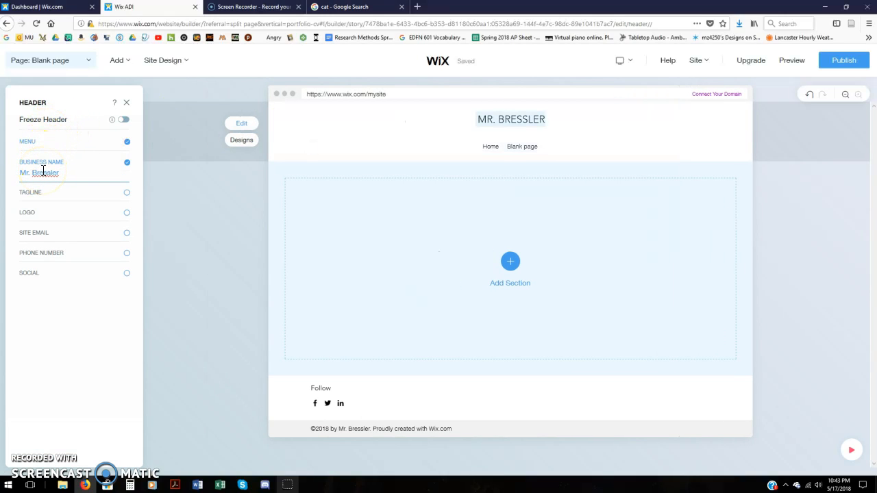
Rename the blank page as "Career Goals" and close the site's page list
click(58, 66)
click(114, 136)
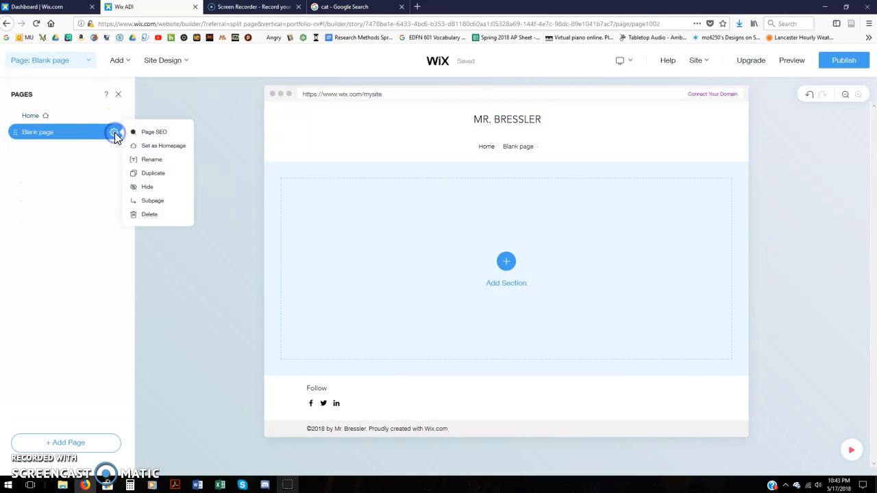
click(149, 158)
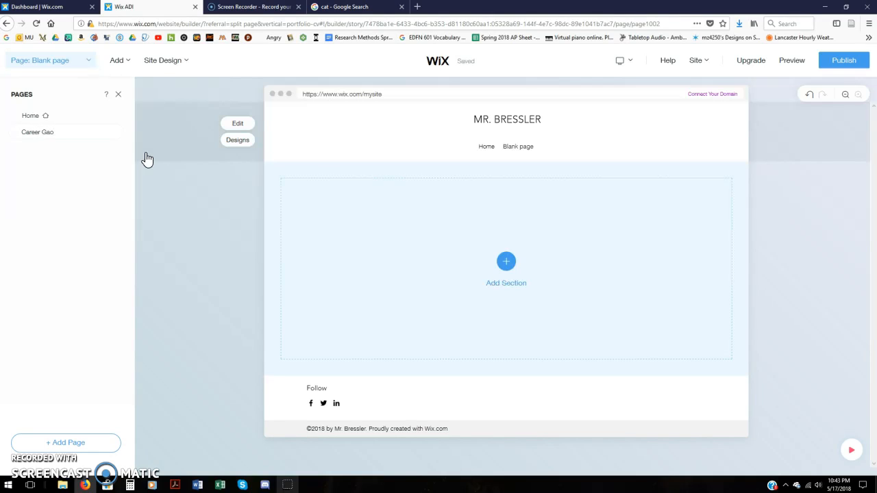
key(Return)
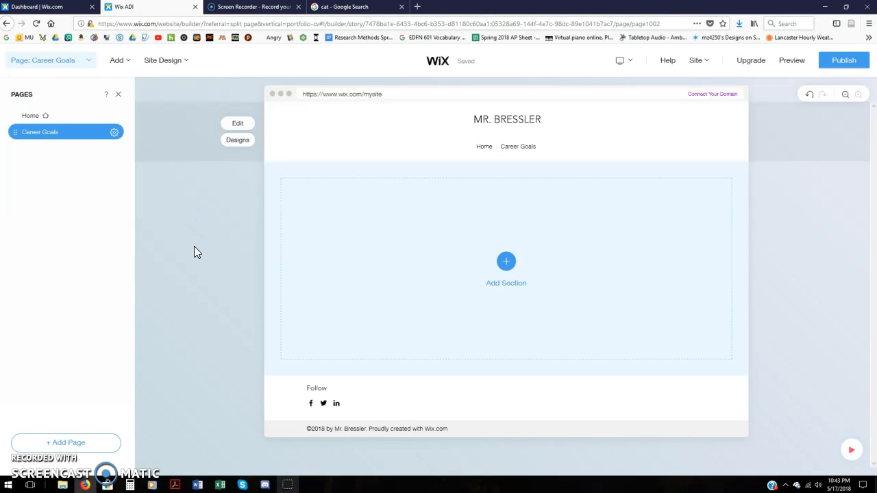
click(119, 96)
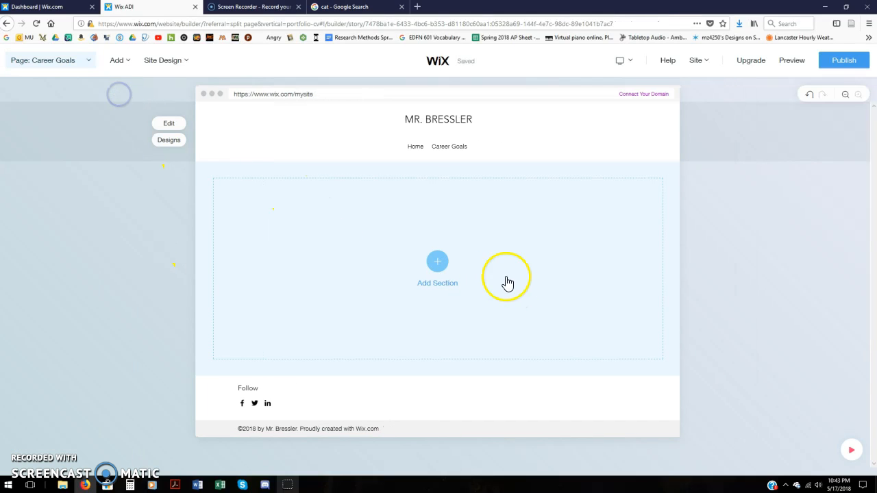
Add the Welcome section that places an image beside the title, subtitle and description to the blank Career Goals page
click(438, 264)
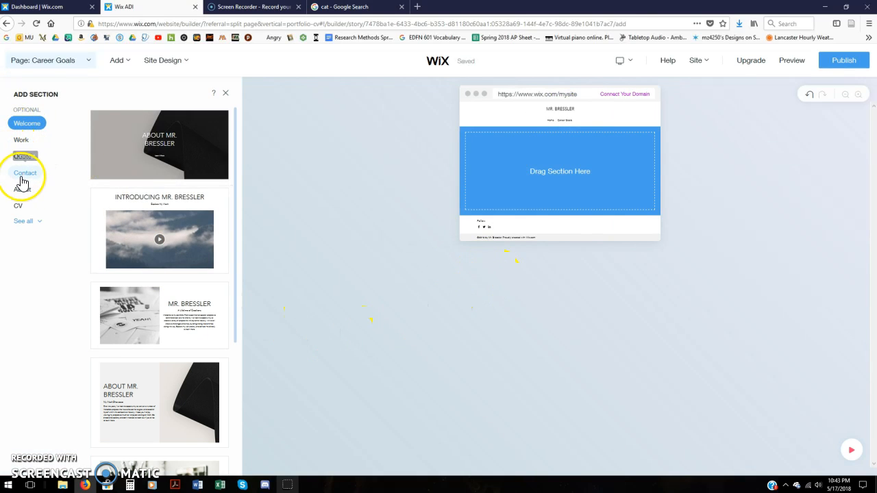
scroll(158, 198, down, 2)
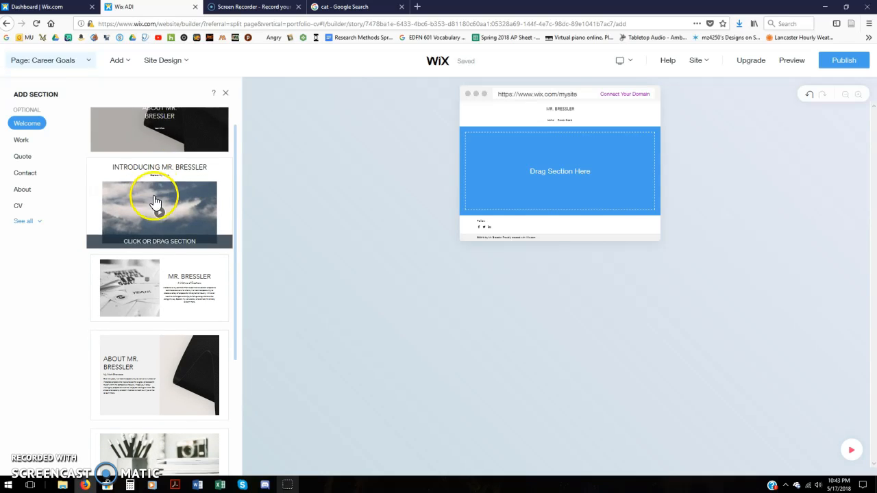
scroll(151, 319, down, 1)
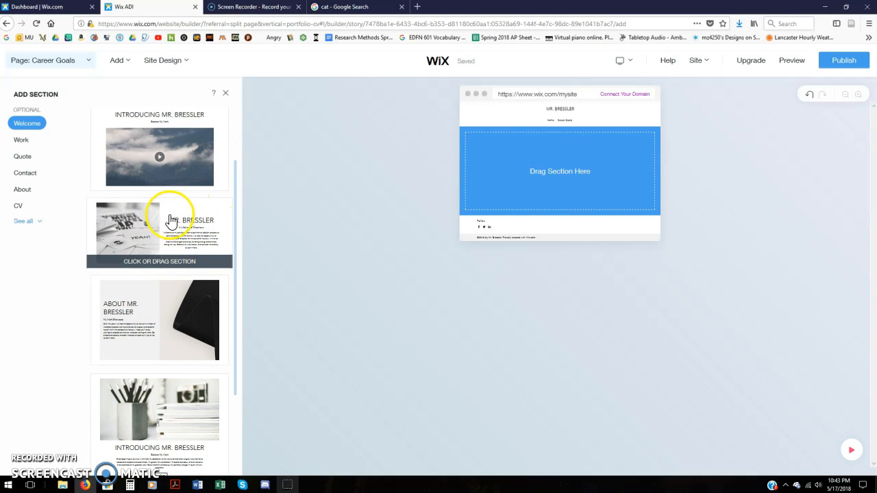
click(137, 228)
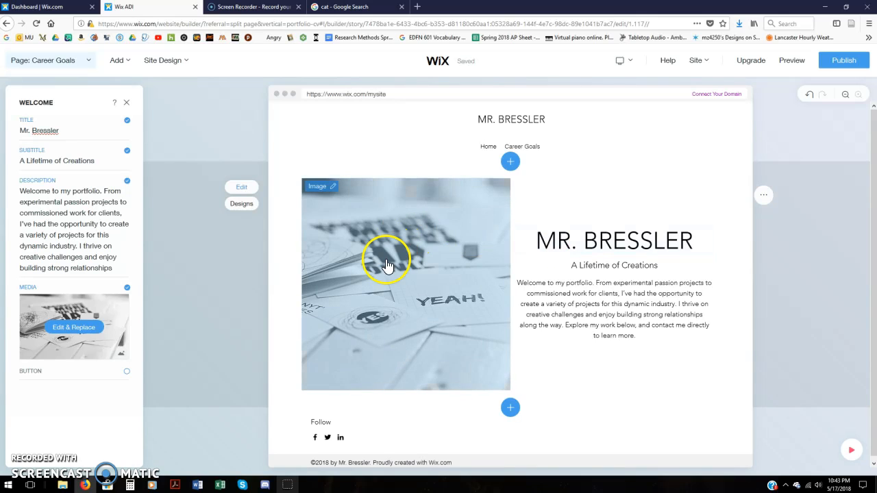
Switch to the Google image search results and search for "teacher" images
click(362, 10)
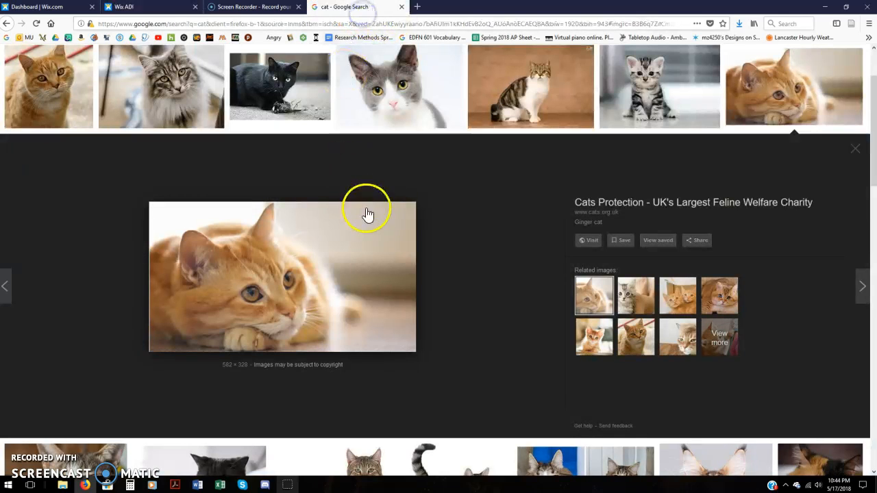
scroll(366, 215, up, 2)
double_click(121, 61)
text(teacher)
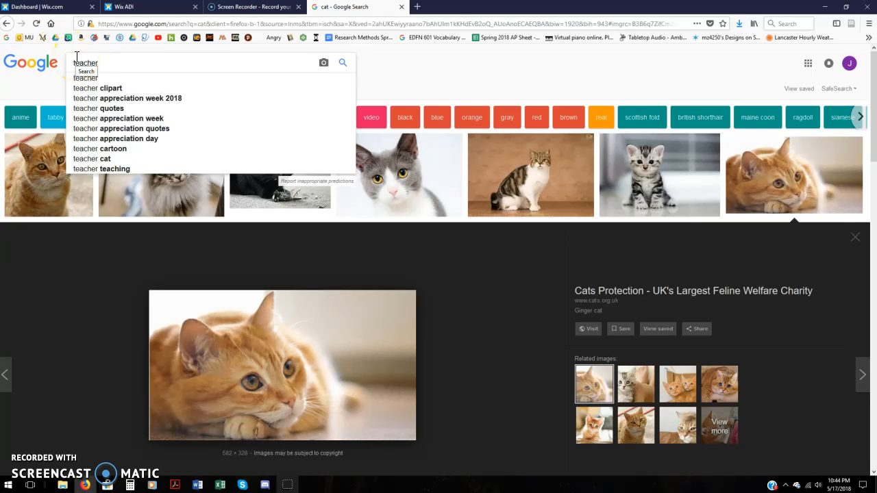
key(Return)
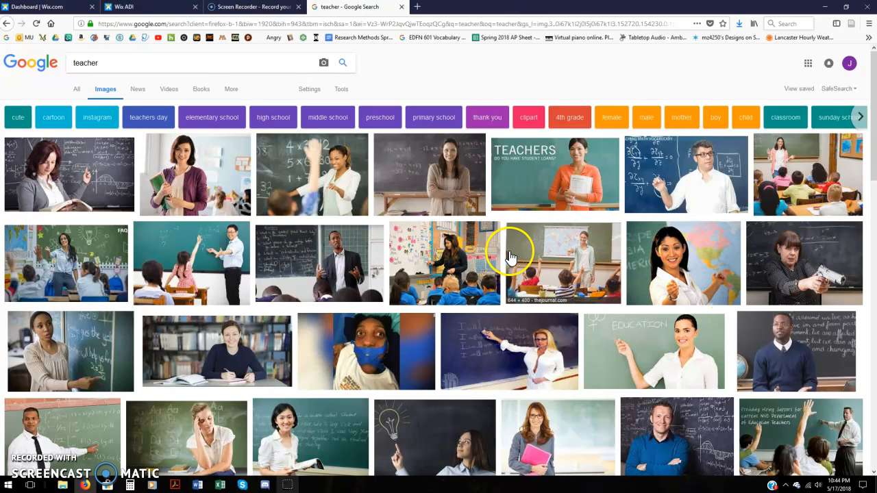
Open the picture of the teacher with the student raising her hand and save it as "Teacher" in the Pictures folder
click(191, 253)
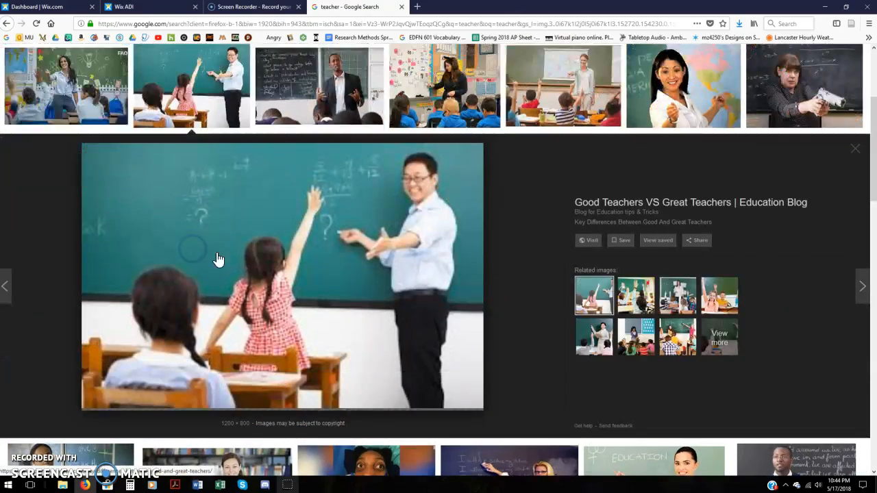
right_click(333, 244)
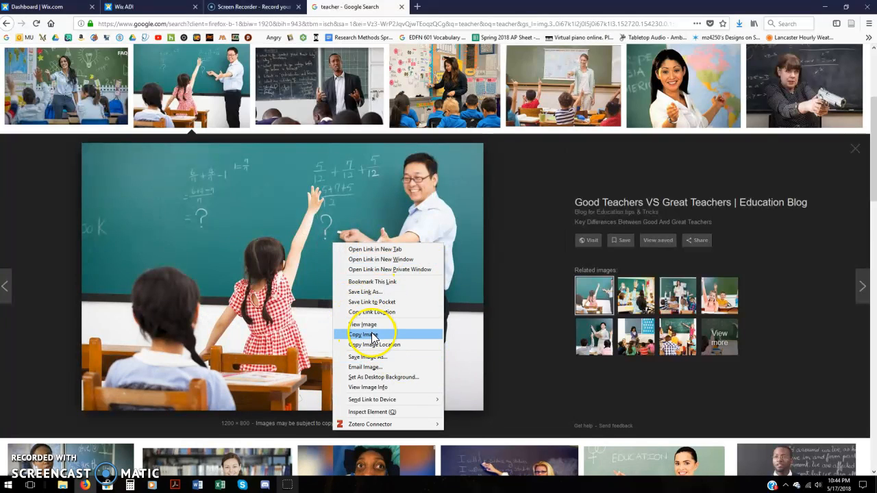
click(366, 358)
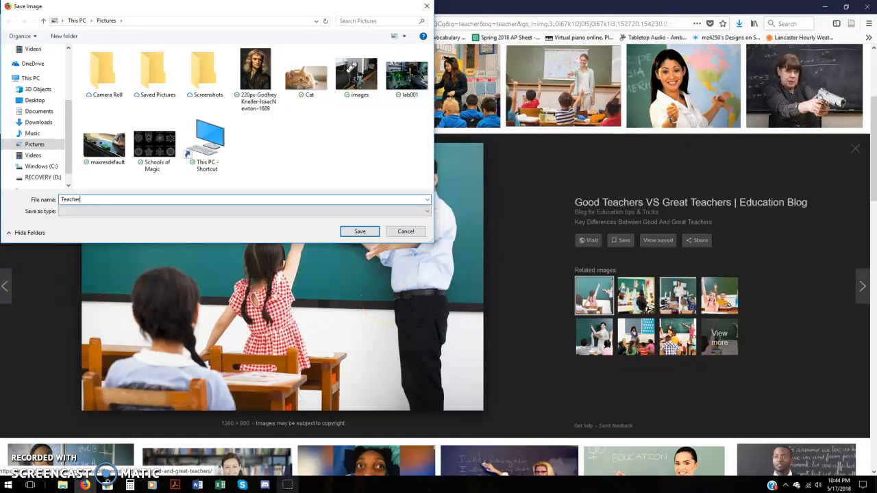
key(Return)
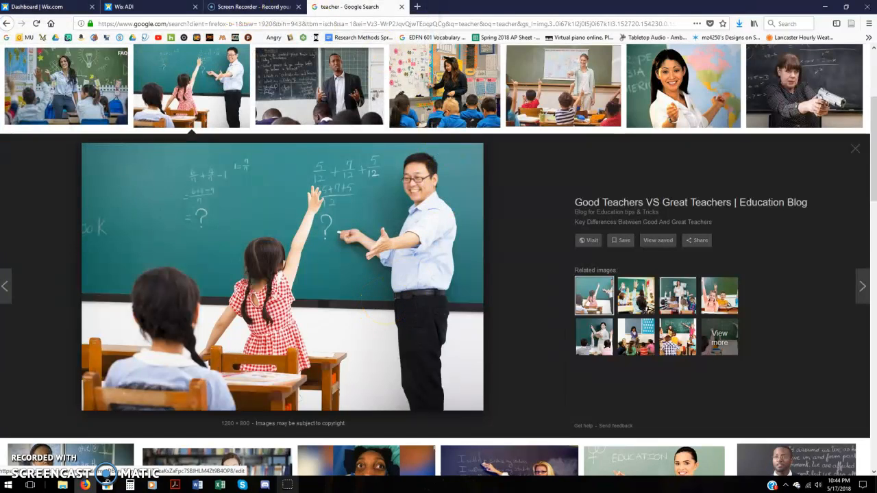
Switch back to Wix ADI, upload Teacher.jpg from the Pictures folder and apply it as the Welcome section's image
click(231, 7)
click(163, 7)
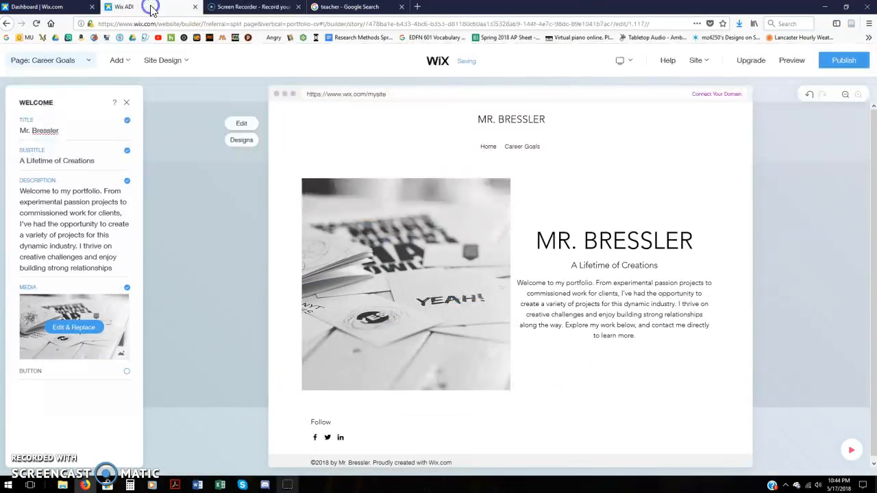
click(421, 237)
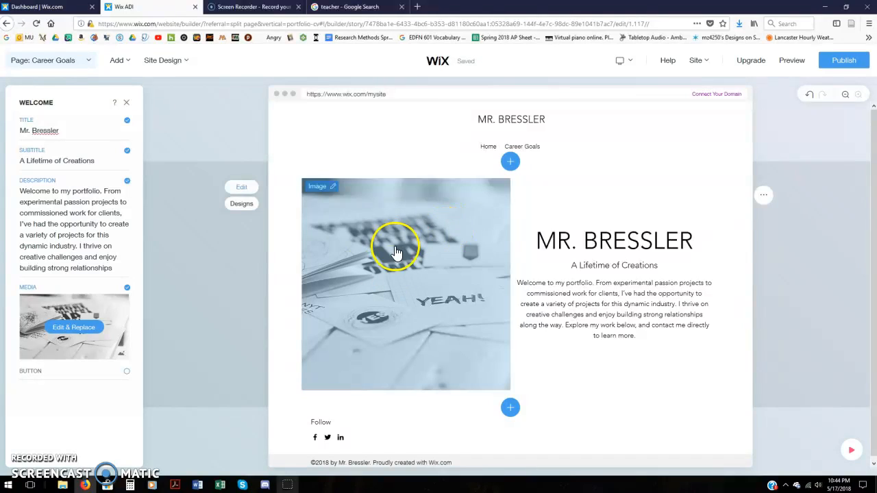
click(77, 329)
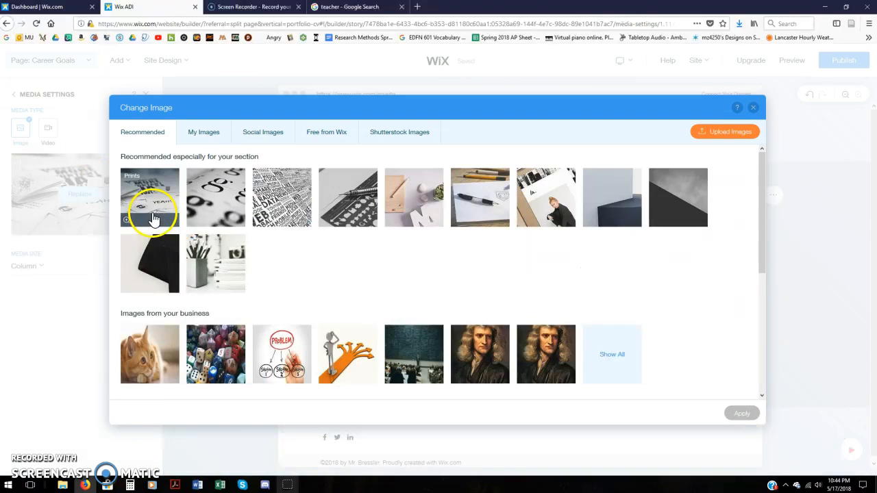
click(721, 134)
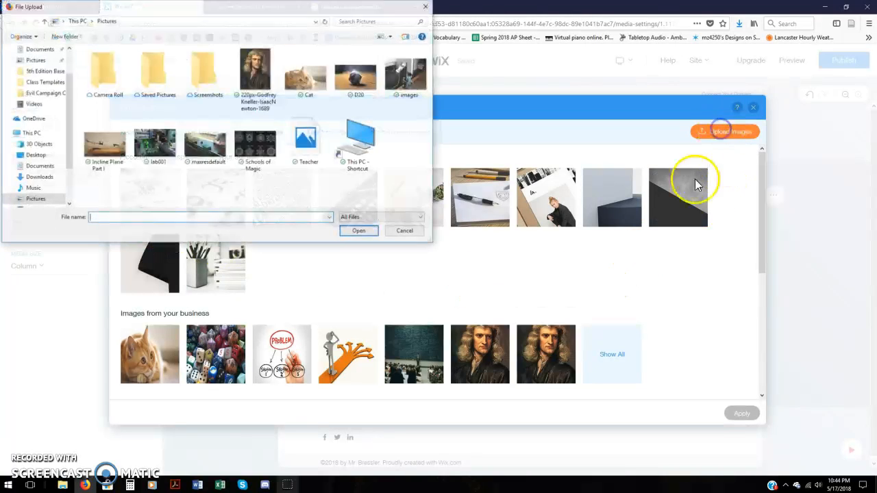
click(308, 142)
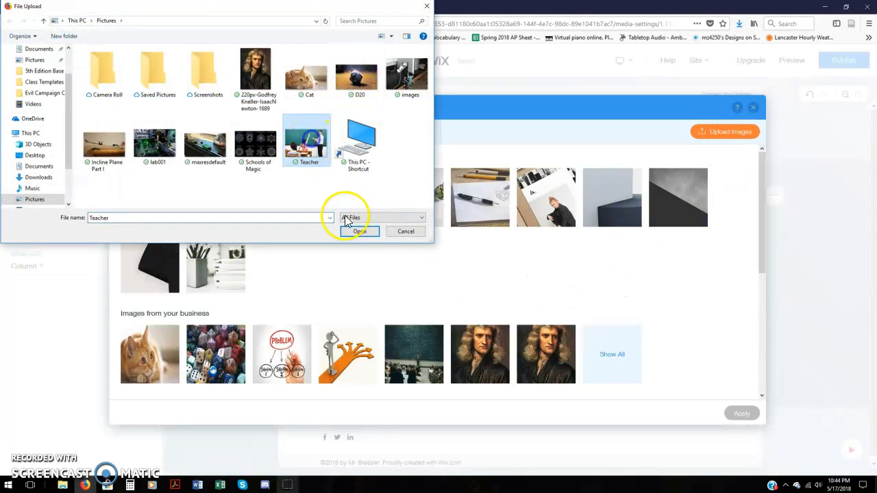
click(357, 231)
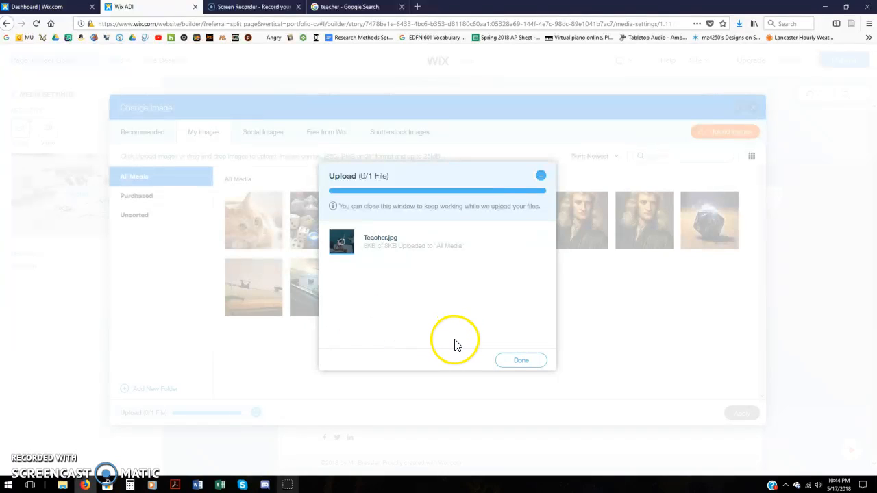
click(519, 358)
click(742, 413)
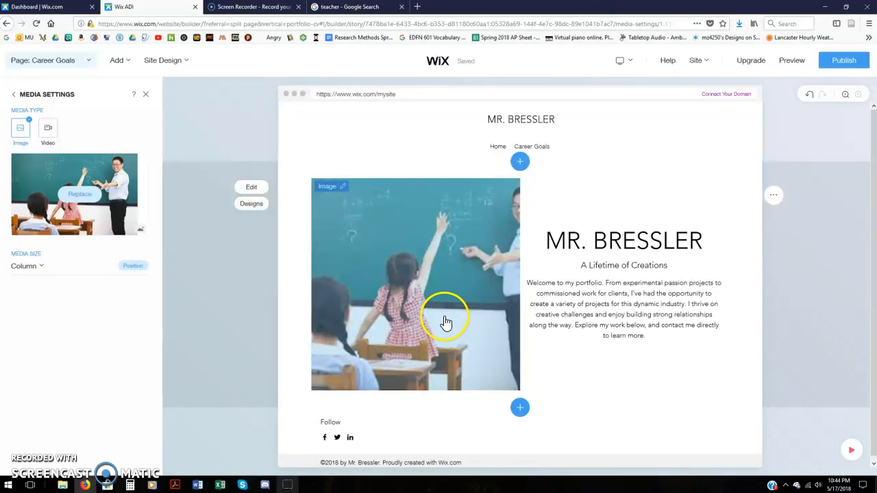
Set the Welcome image's position to its upper-right part so that the teacher shows within the frame
click(466, 291)
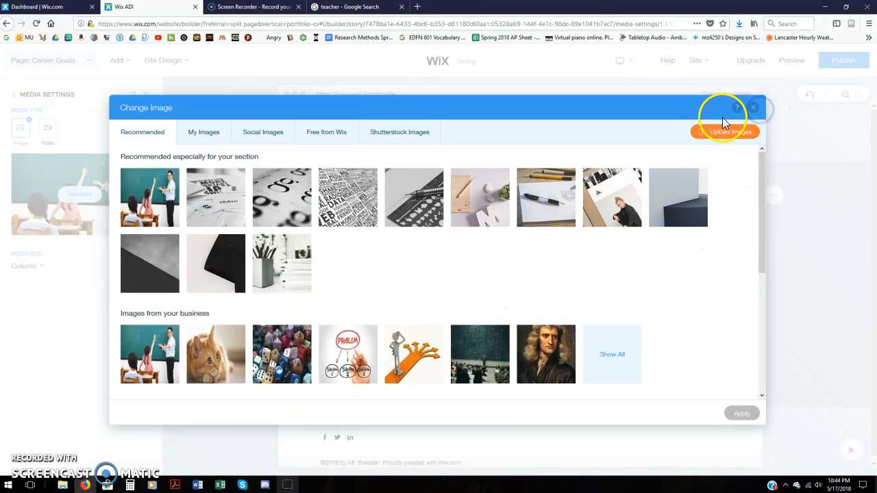
click(756, 108)
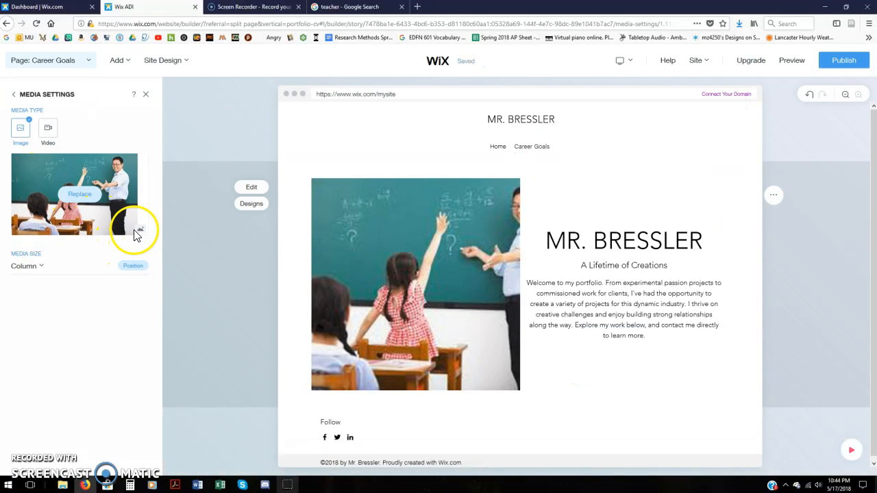
click(137, 267)
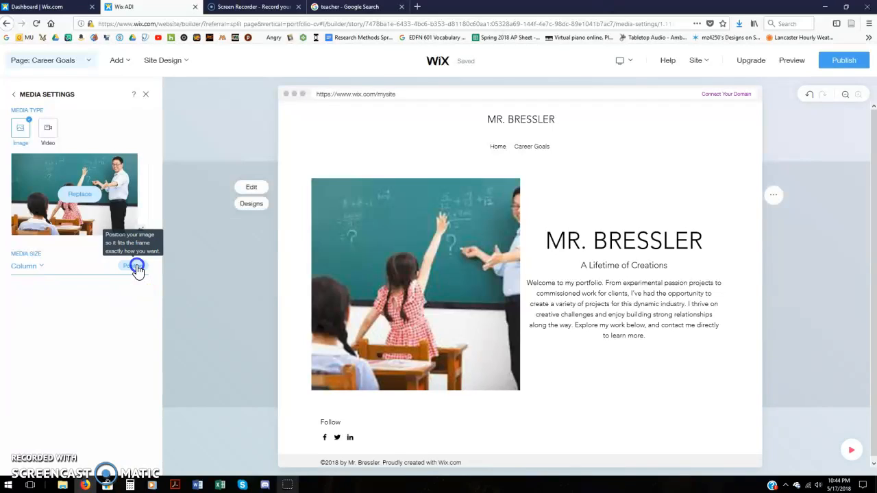
click(229, 273)
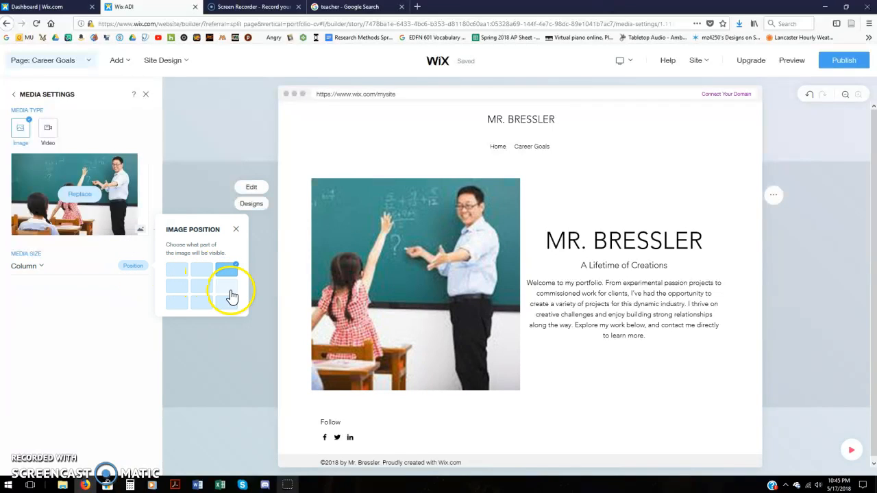
click(218, 364)
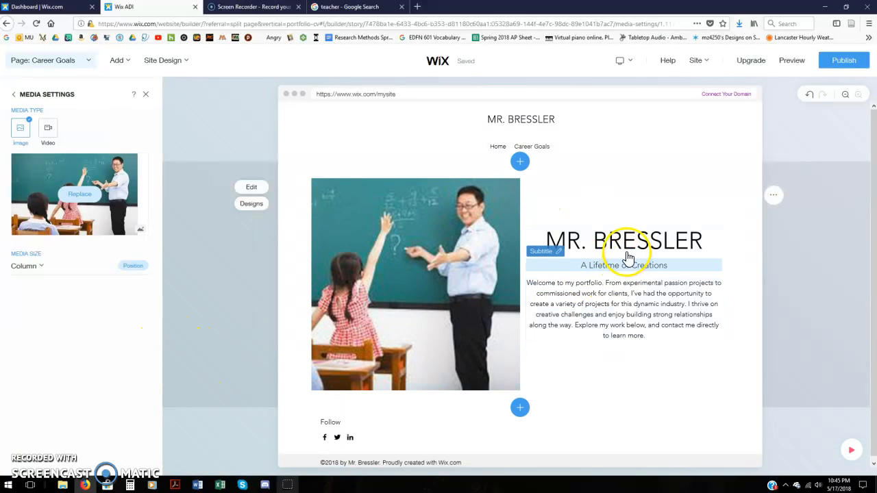
Replace the Welcome section's subtitle with "Teacher"
click(659, 272)
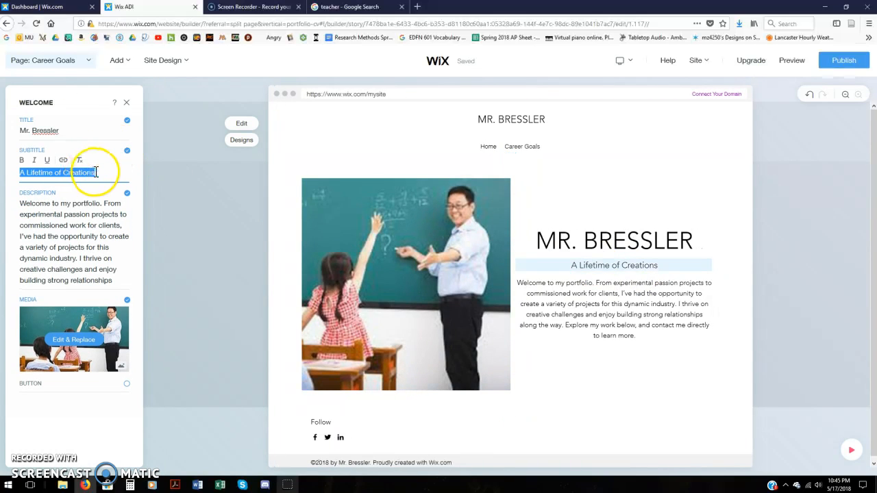
text(Techer)
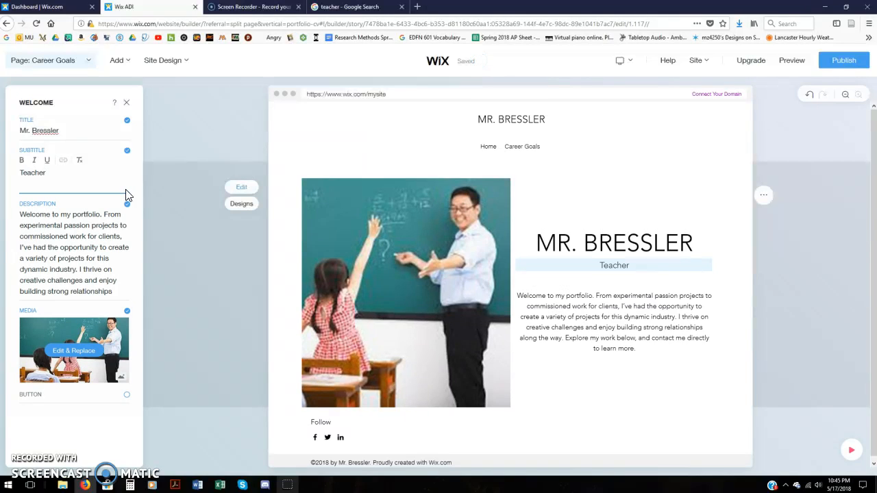
click(352, 235)
Replace the Welcome section's description with "Attend Shippensburg University to acquire both a Bachelors of Physics and a Teaching Certificate."
click(595, 308)
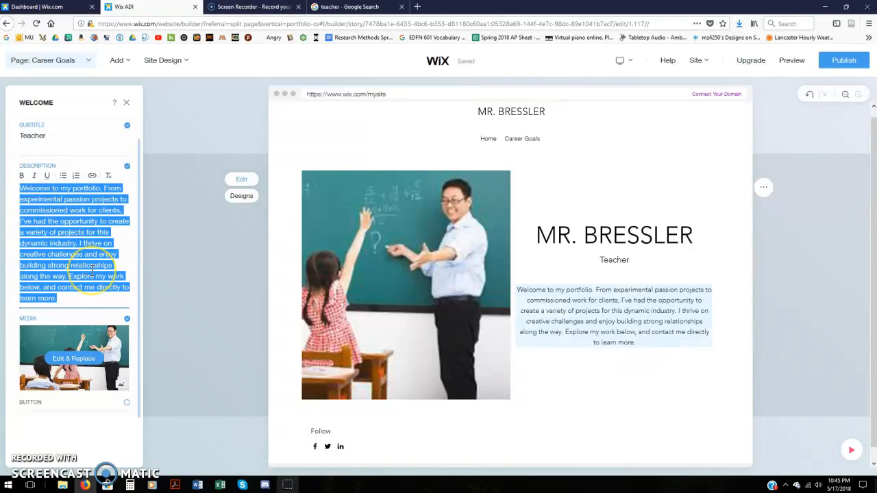
text(Att)
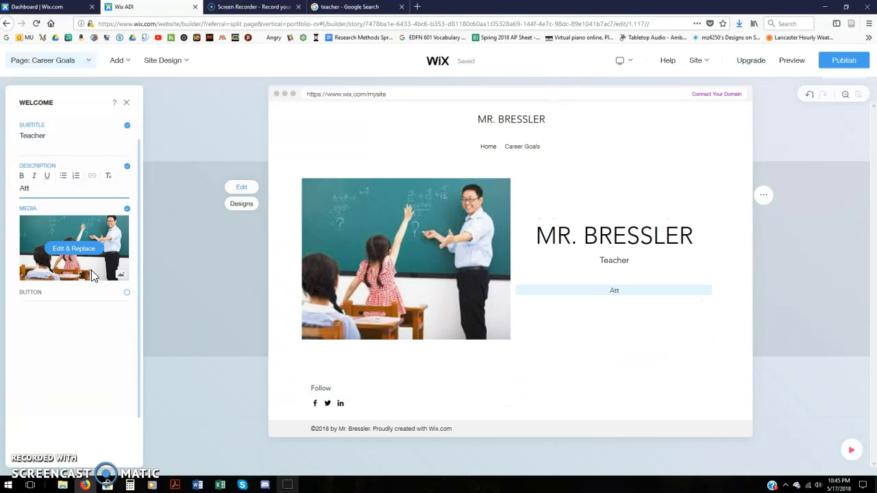
text(end Ship)
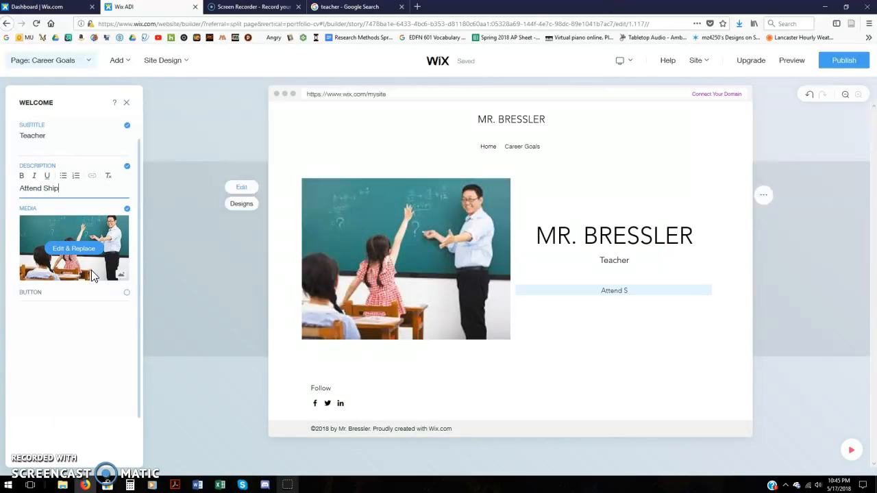
text(pensburg)
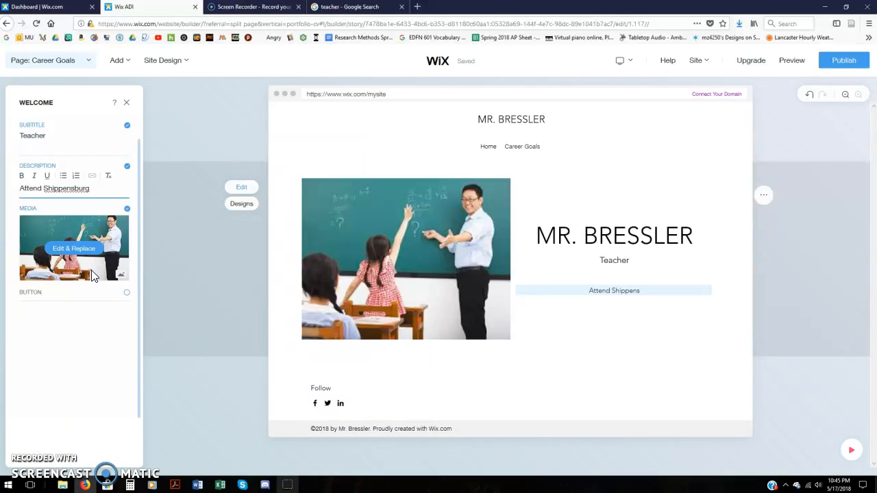
text( University)
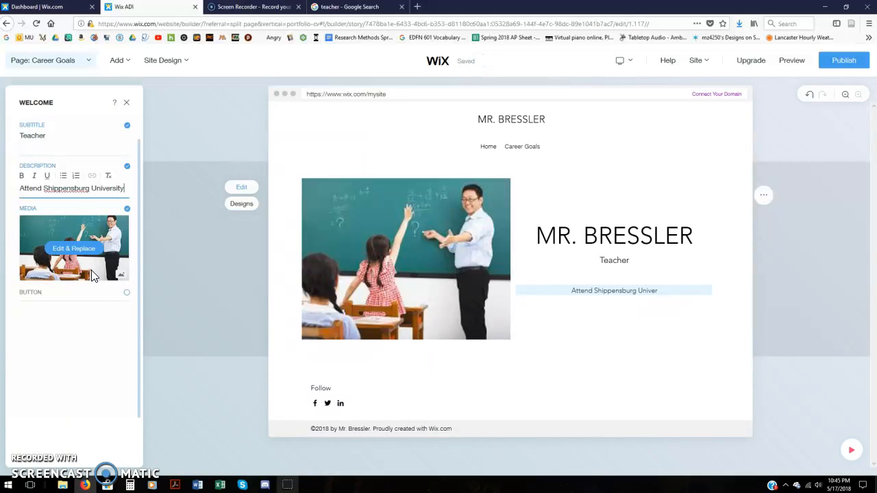
text( to acqui)
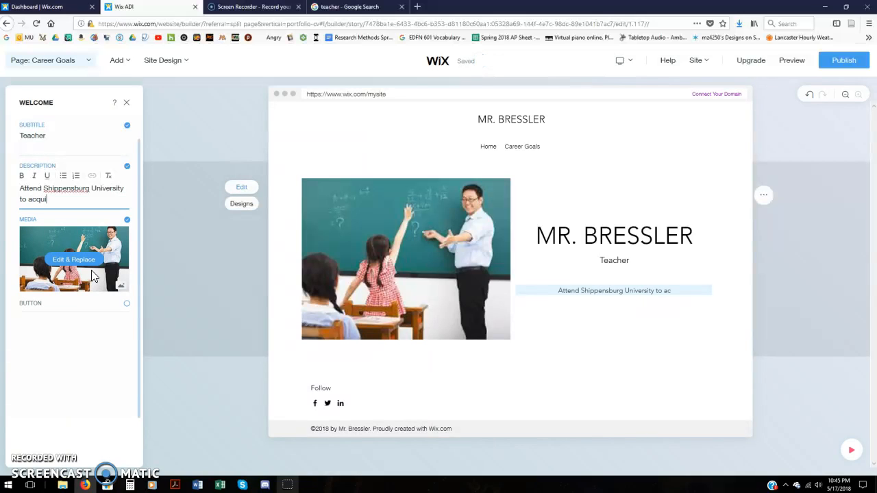
text(re both a PH)
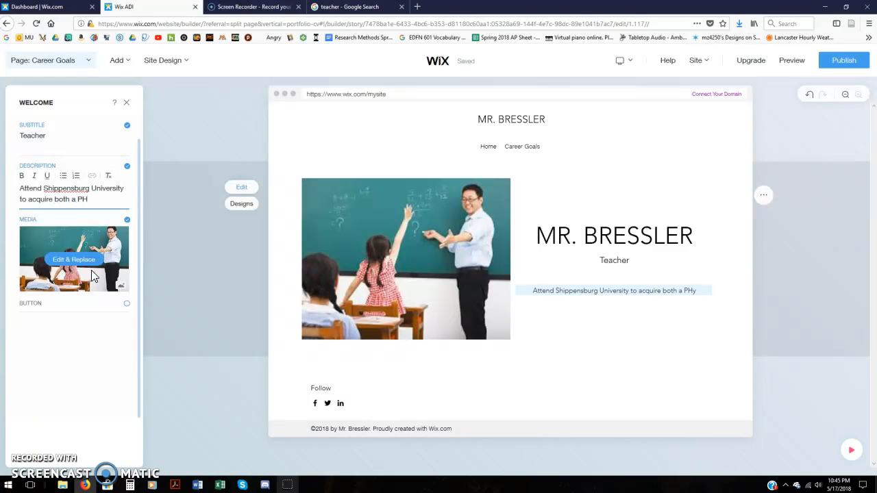
key(BackSpace)
text(hys)
key(BackSpace)
key(BackSpace)
key(BackSpace)
key(BackSpace)
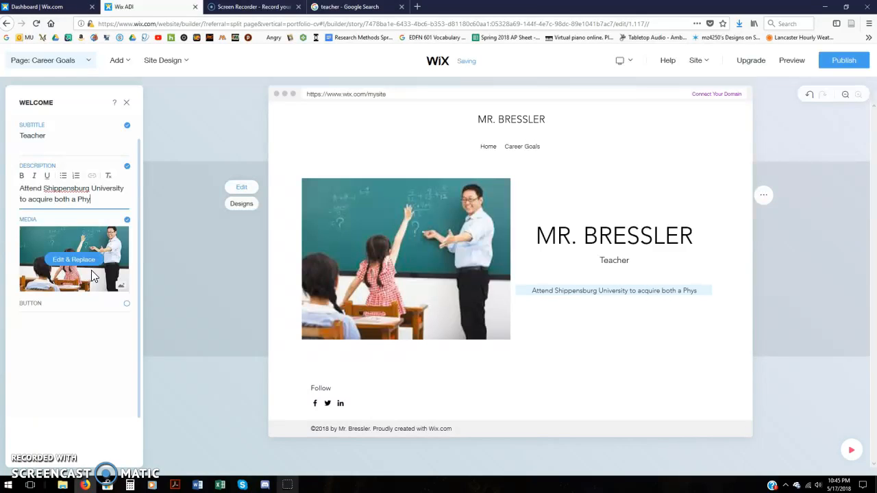
text(Bachelors)
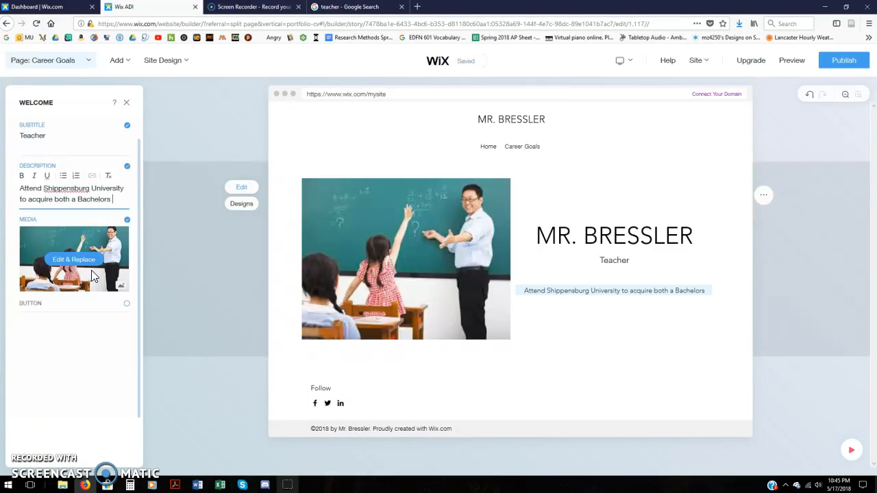
text( of)
text( Phycis)
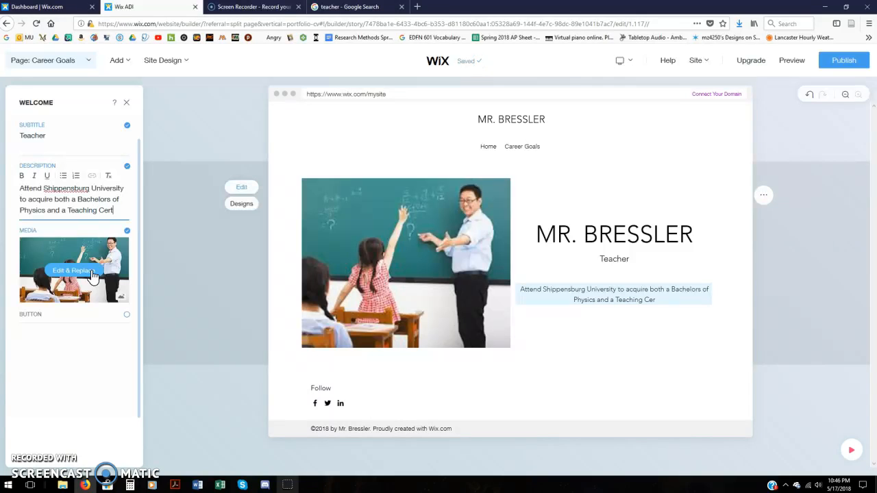
text(cate.)
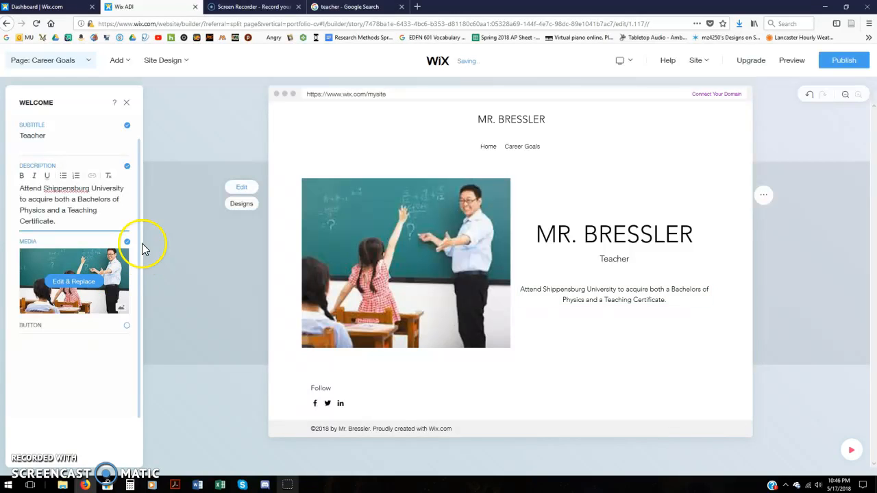
Add a new page to the site using the Blank page layout
click(229, 115)
click(116, 61)
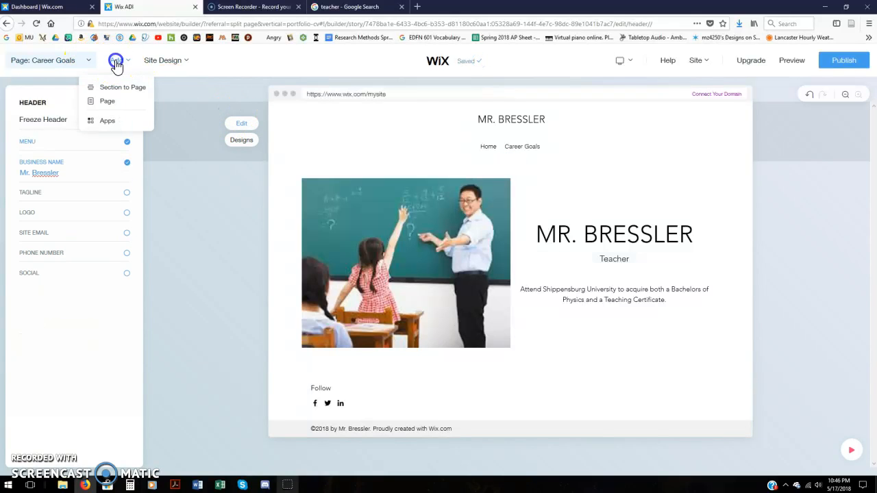
click(119, 89)
click(113, 100)
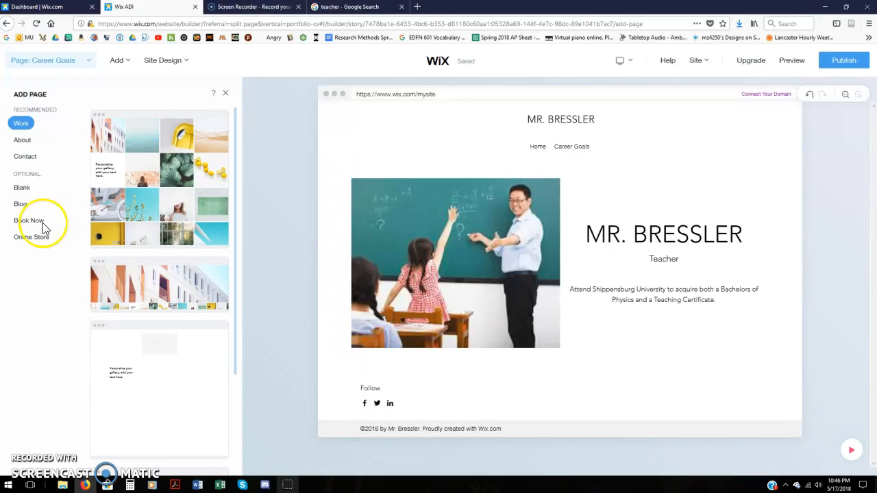
click(22, 187)
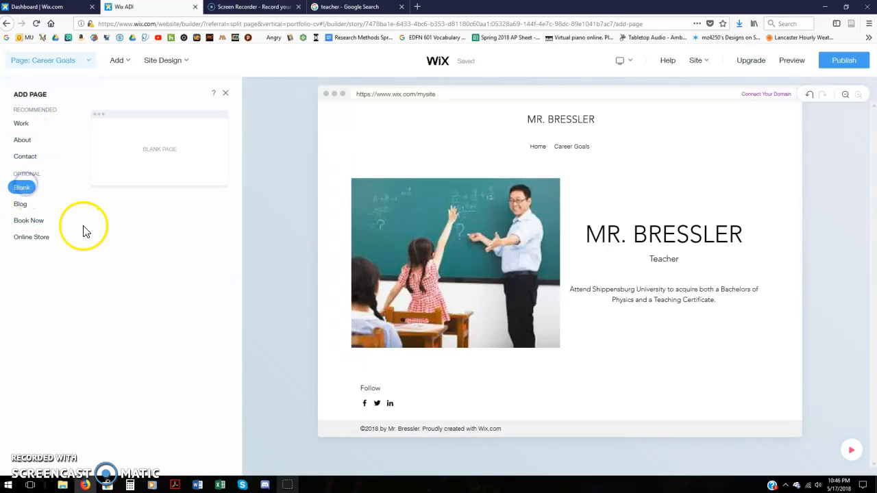
mouse_move(154, 142)
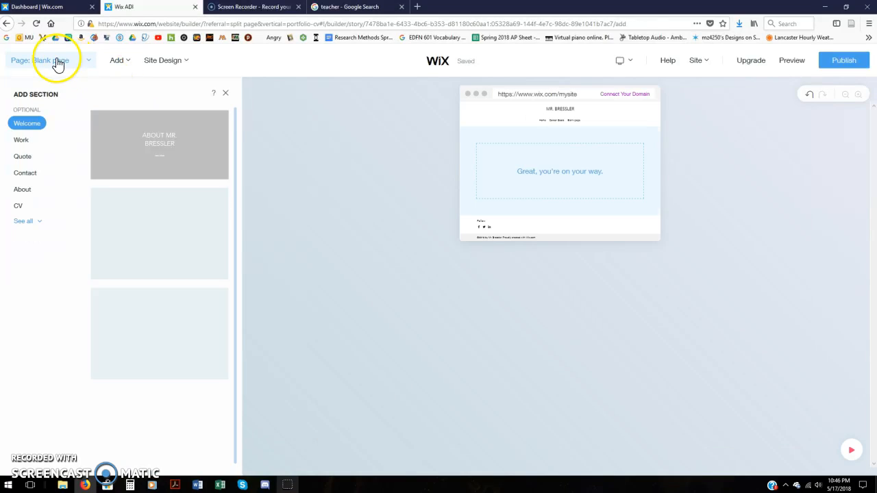
Rename the new blank page as "Career Skills" and close the page list
click(57, 61)
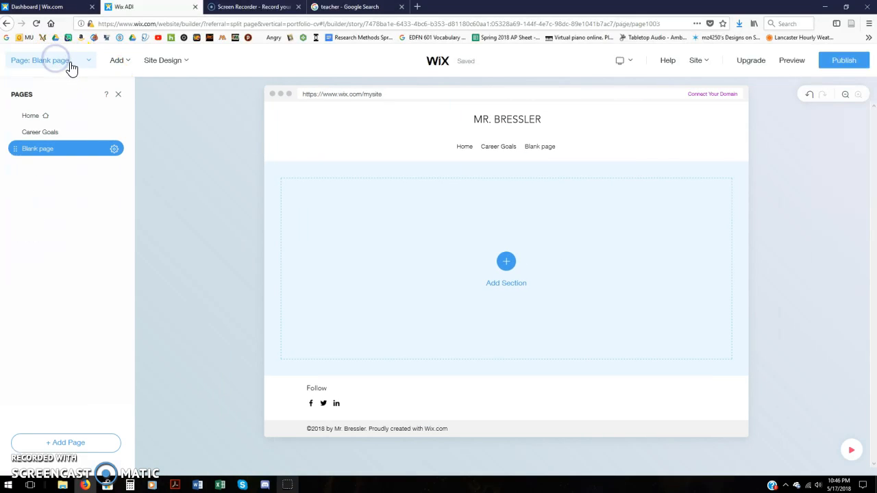
click(114, 148)
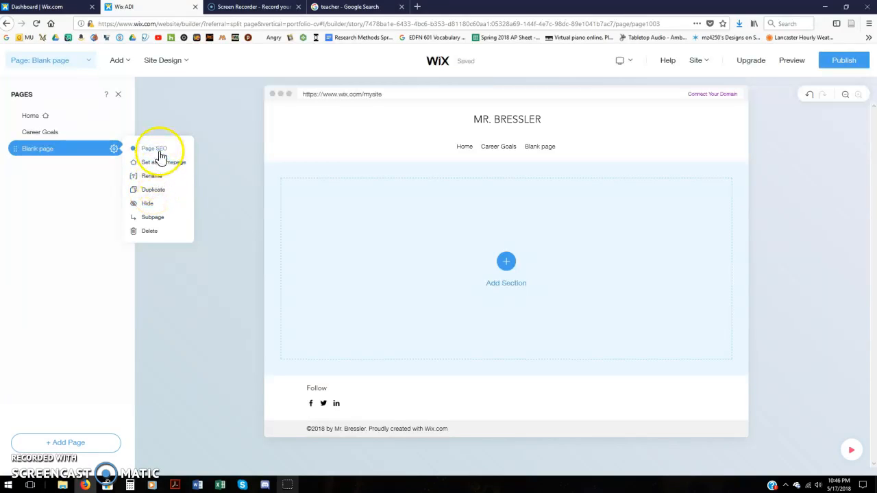
click(152, 175)
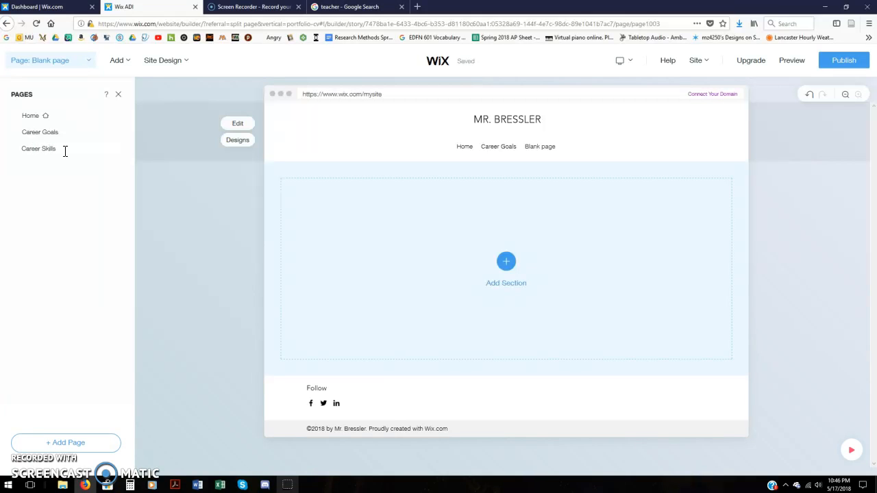
key(Return)
click(188, 224)
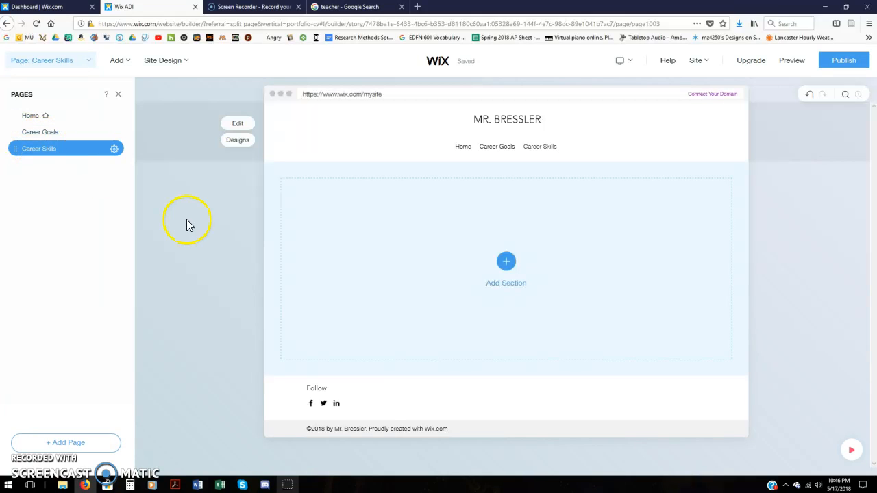
click(118, 94)
Start adding a section to the Career Skills page and look through the Welcome and Testimonials layouts
click(450, 272)
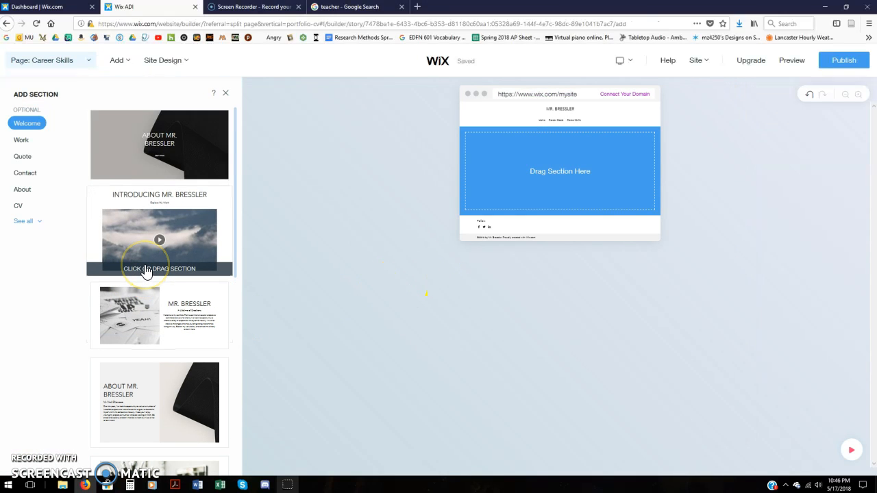
scroll(151, 267, down, 5)
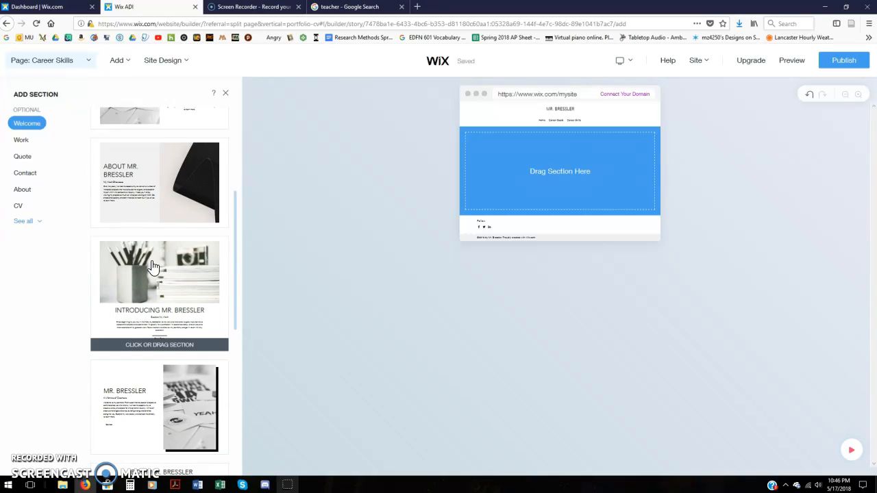
scroll(152, 267, down, 7)
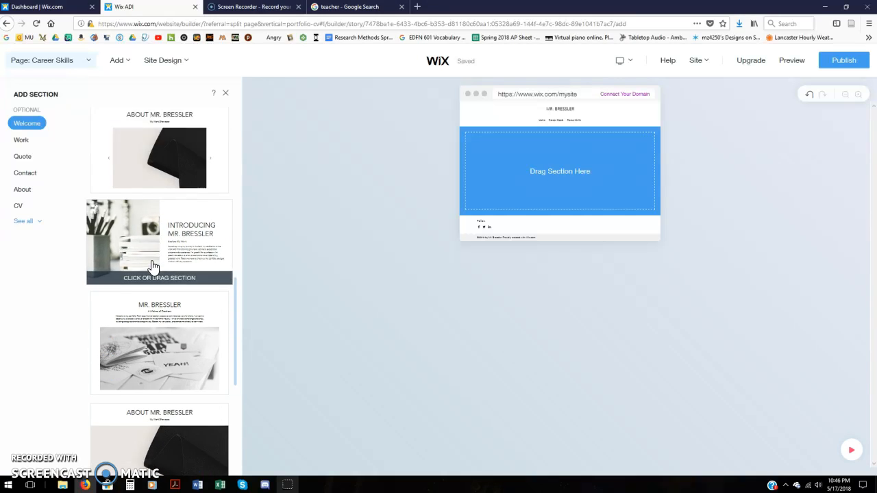
scroll(152, 267, down, 7)
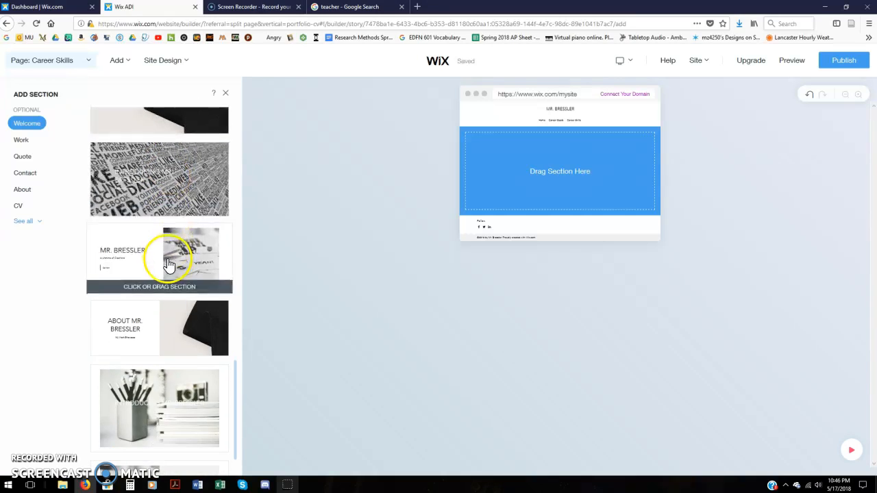
scroll(168, 262, down, 8)
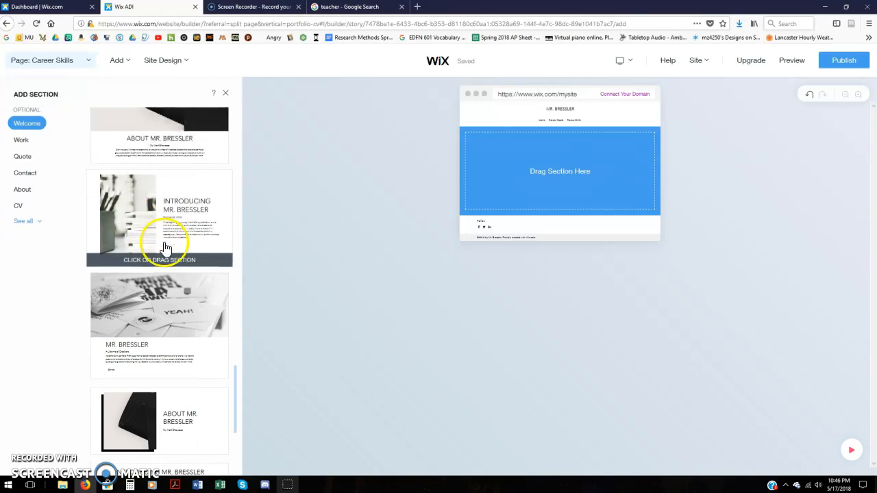
scroll(165, 248, down, 8)
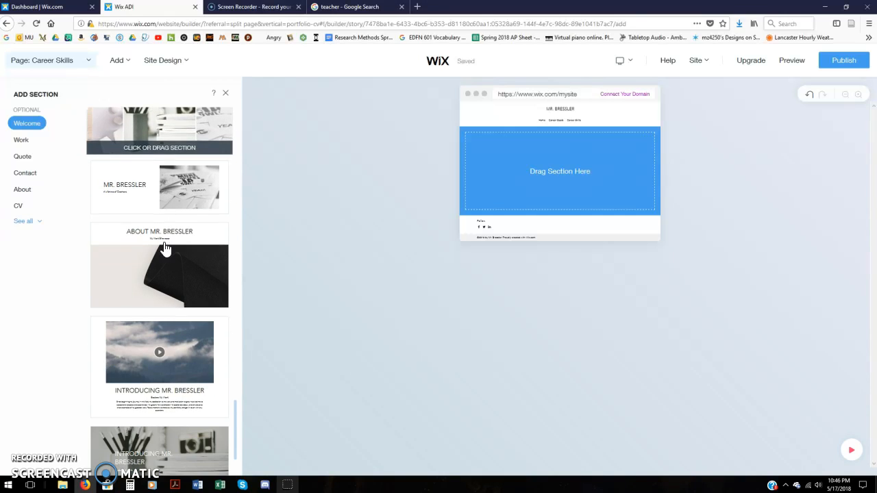
scroll(163, 244, down, 3)
click(144, 348)
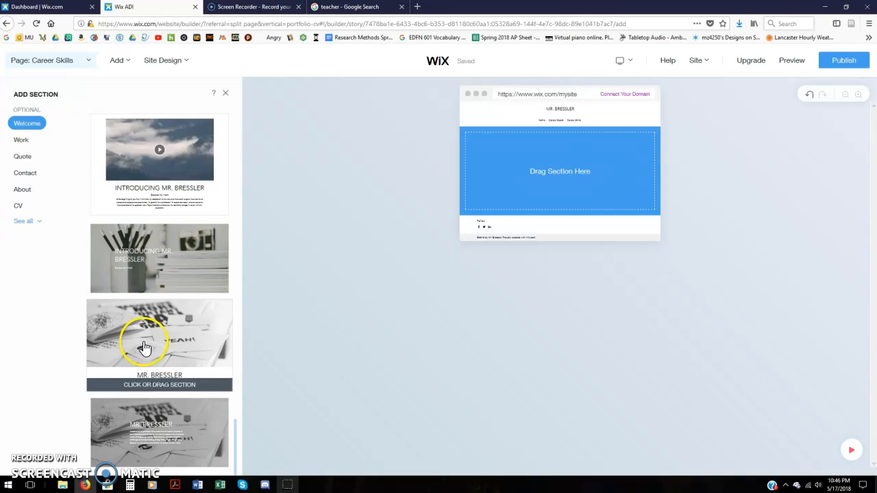
click(22, 221)
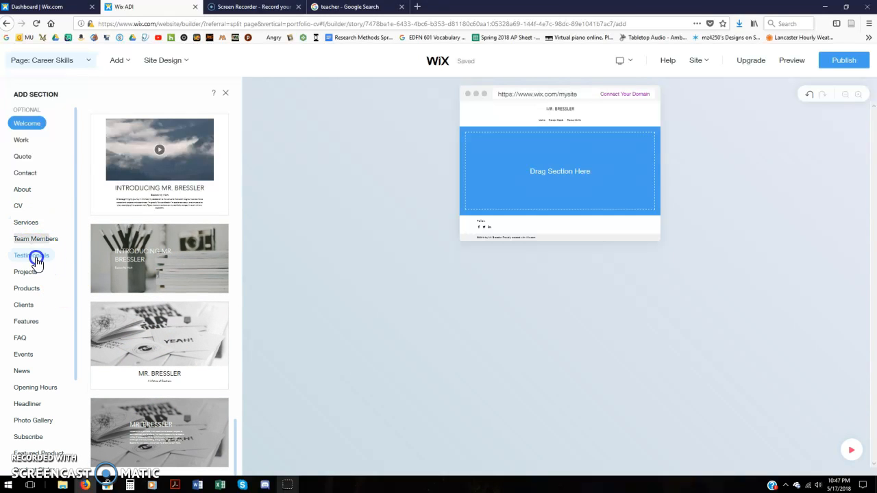
click(35, 255)
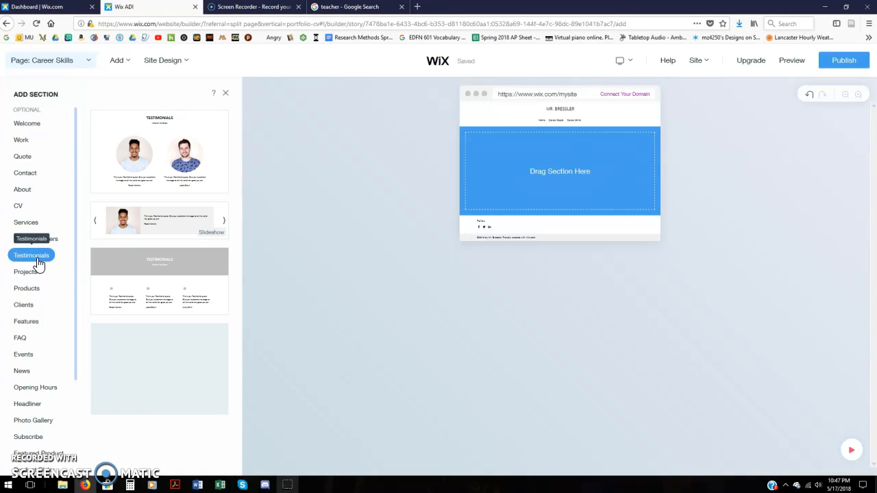
scroll(36, 248, down, 2)
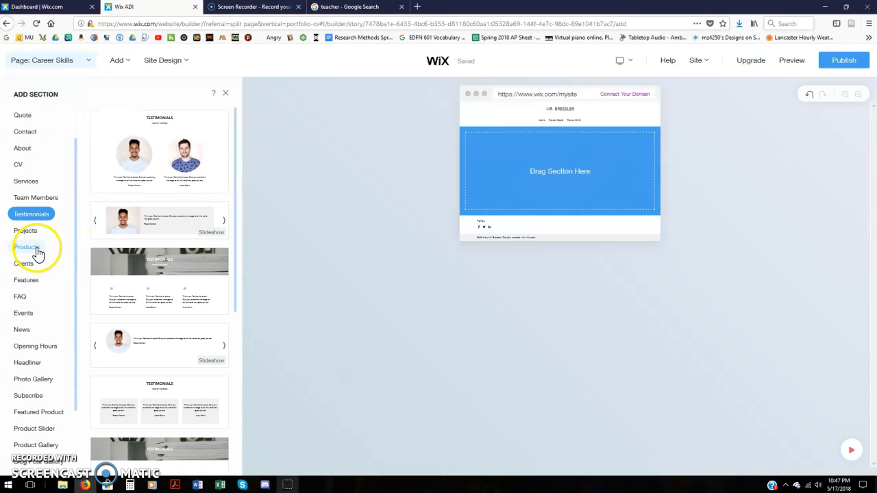
Add a Features section to the Career Skills page, using the layout with two rows of alternating image and text tiles
click(37, 272)
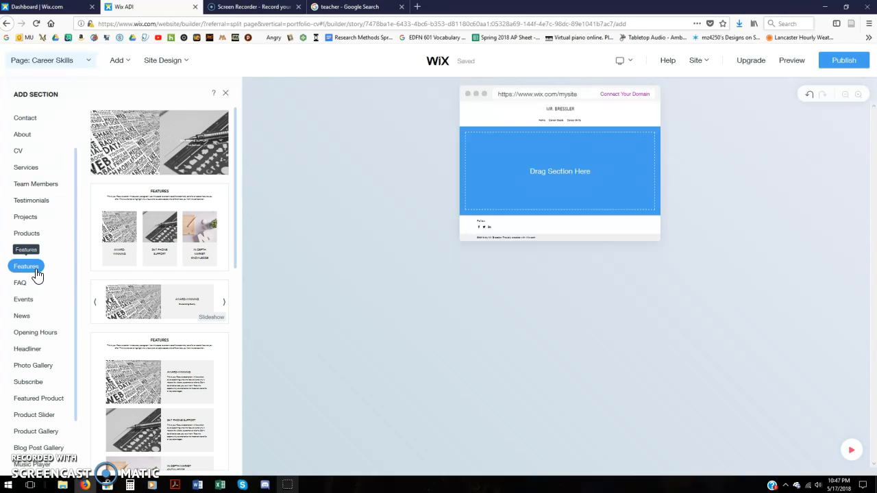
scroll(185, 297, down, 2)
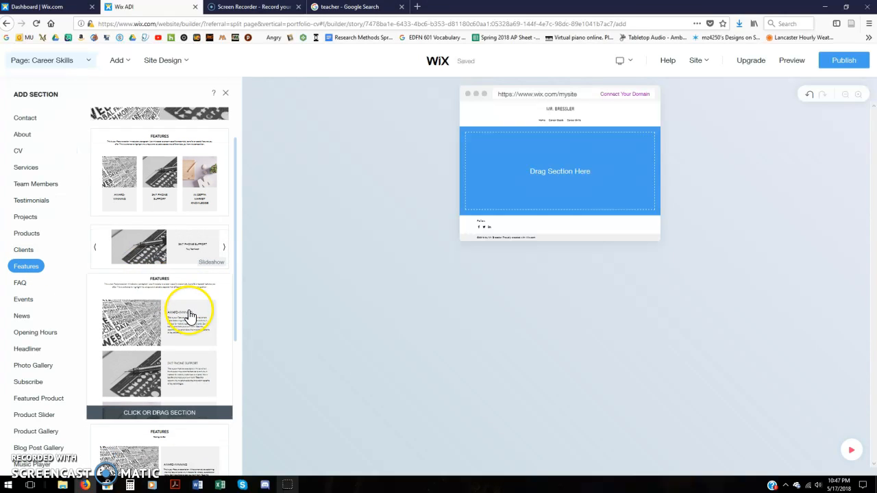
scroll(186, 341, down, 5)
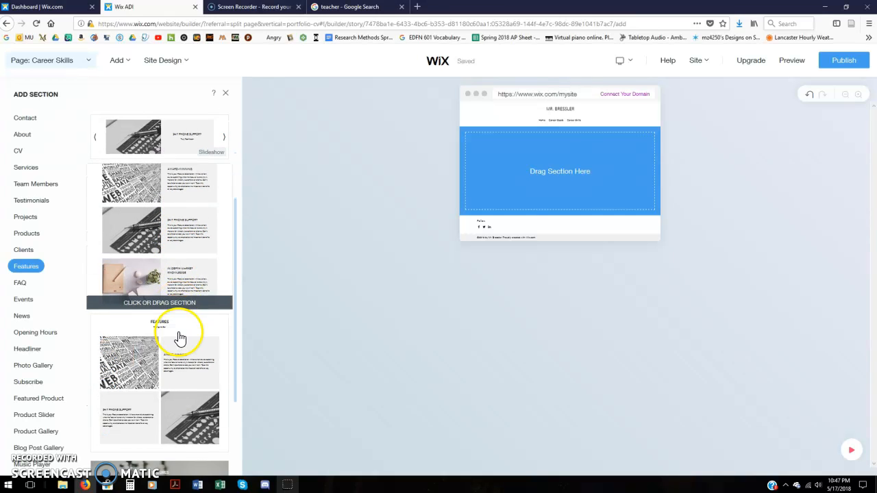
scroll(169, 322, down, 1)
scroll(172, 313, up, 1)
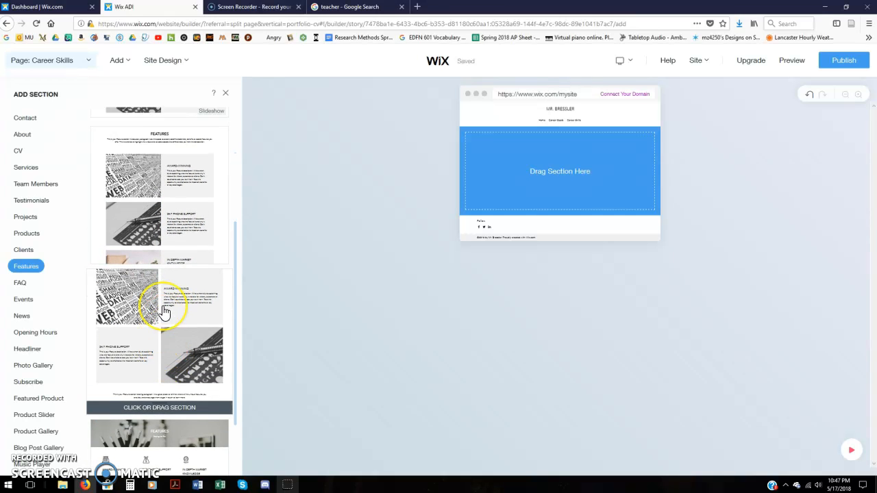
scroll(166, 309, down, 1)
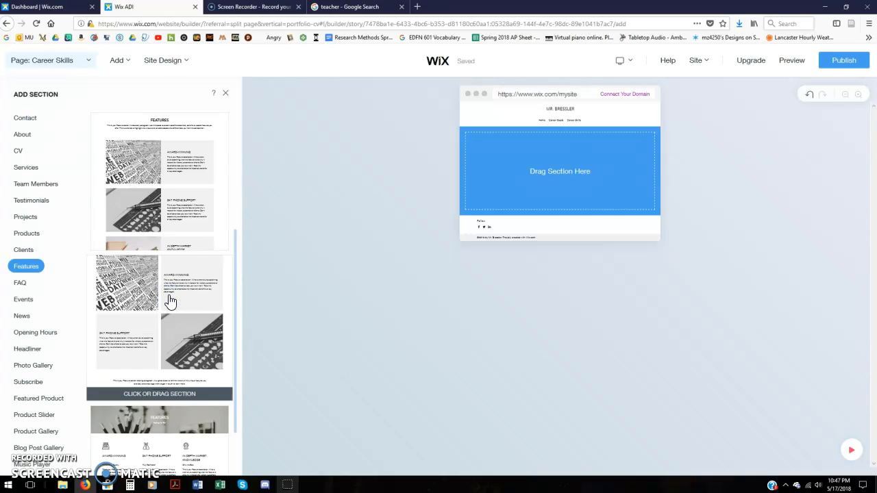
click(171, 302)
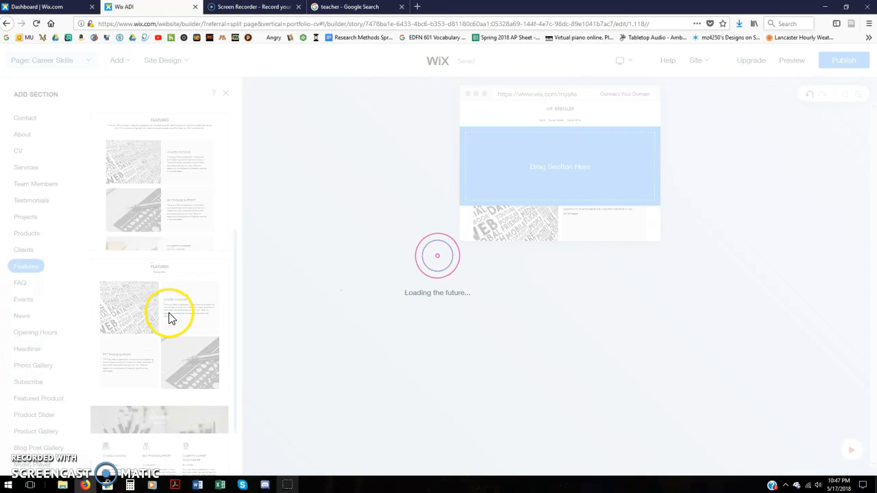
Rename the first item of the new Features section, "Award-Winning", as "Lesson Planning"
scroll(610, 299, down, 6)
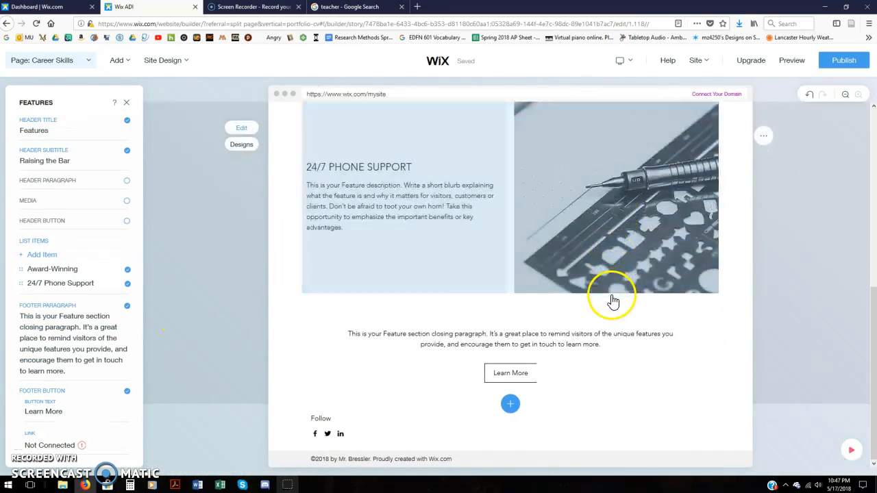
scroll(609, 302, up, 3)
scroll(510, 409, down, 3)
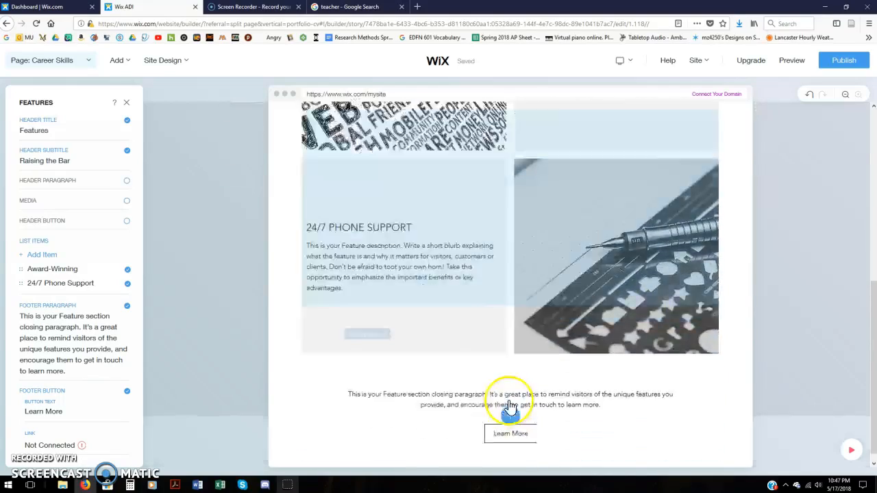
scroll(511, 300, up, 3)
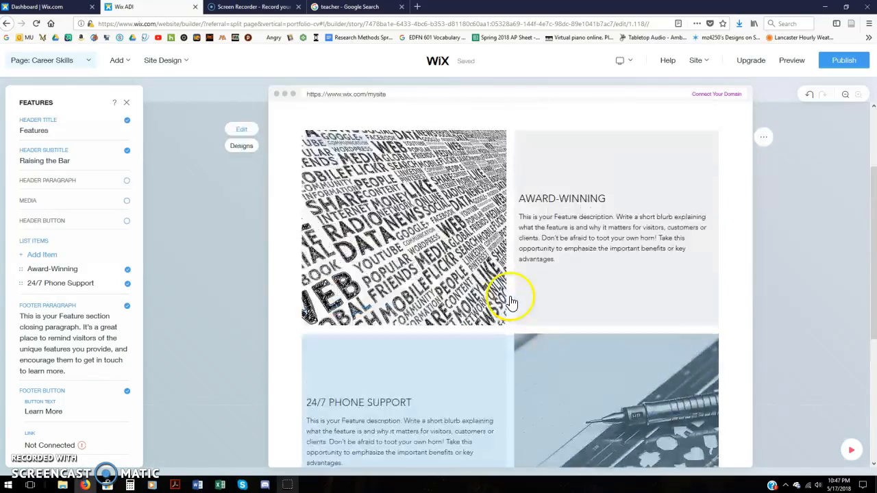
scroll(510, 297, up, 1)
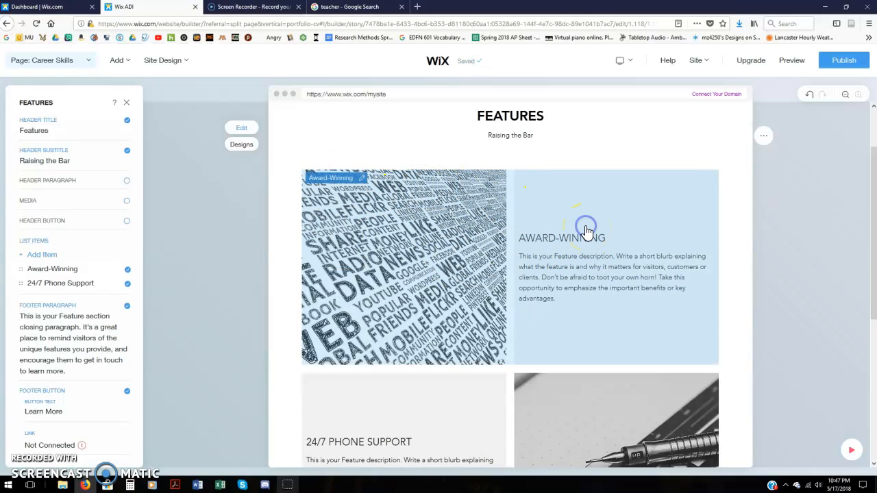
click(585, 230)
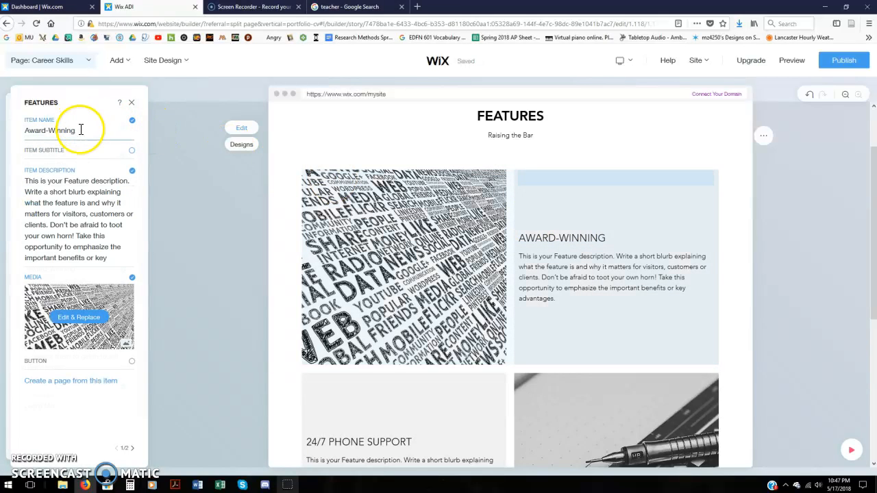
click(79, 129)
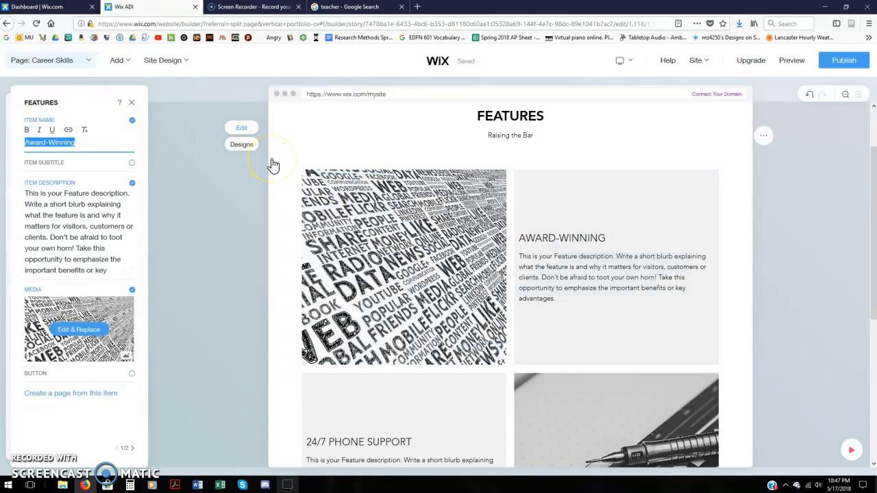
text(Lesson Planning)
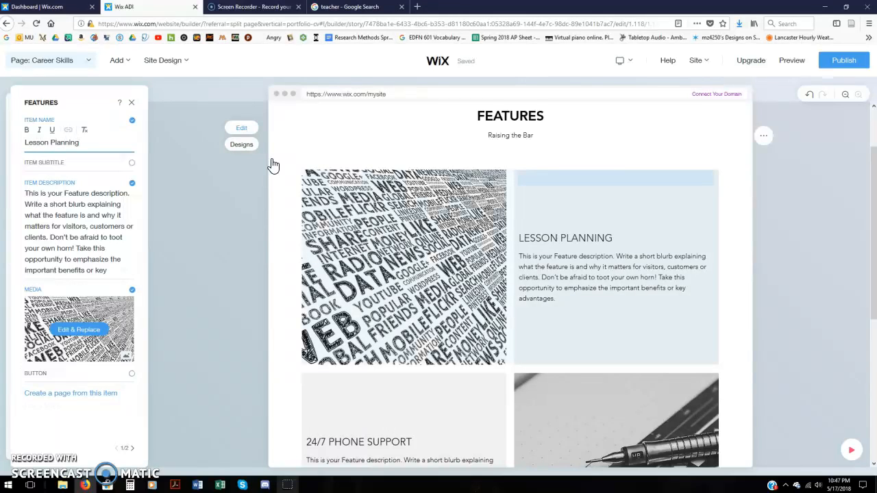
click(614, 149)
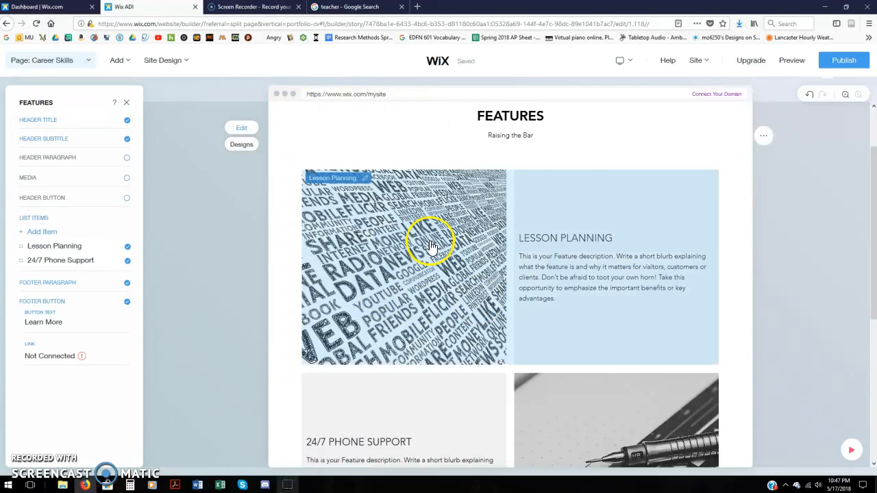
Switch to Google Images and search for "lesson planning" pictures for the Lesson Planning item
click(376, 235)
click(386, 246)
click(350, 7)
scroll(326, 178, up, 3)
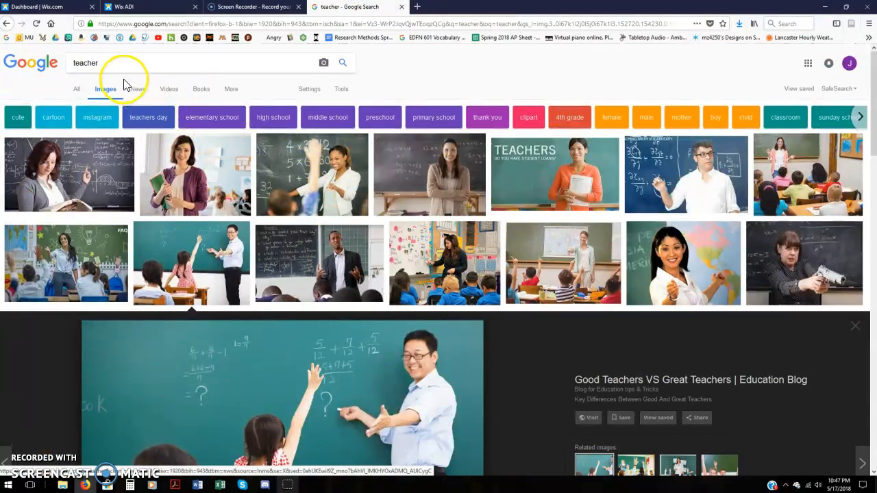
click(95, 63)
text(les)
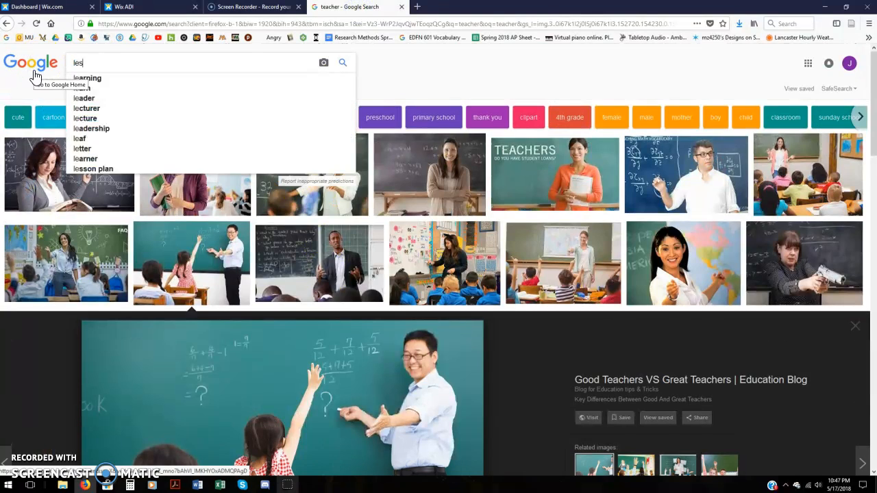
text(son planning)
key(Return)
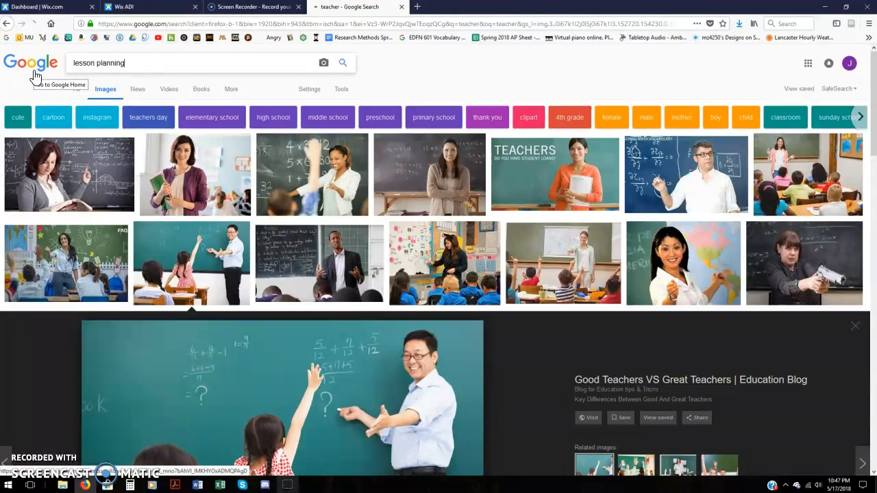
click(130, 113)
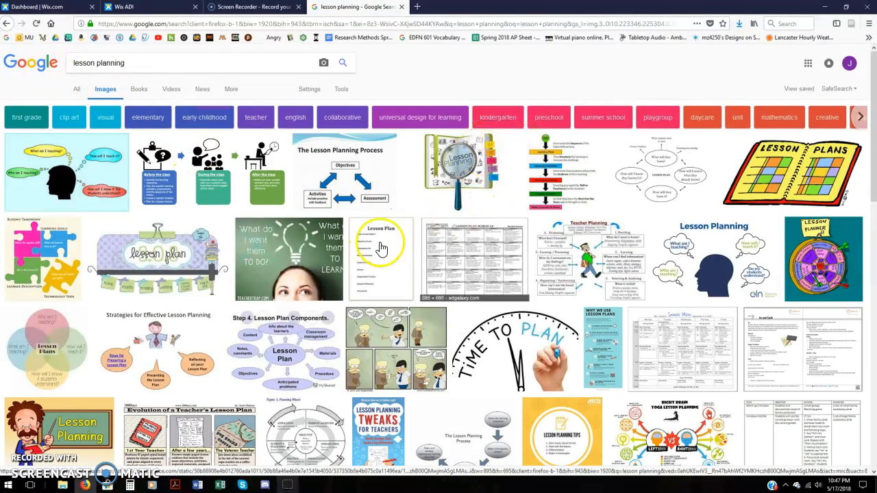
Save the image of a head with teaching-question thought bubbles to the Pictures folder as "Lesson Planning"
click(66, 180)
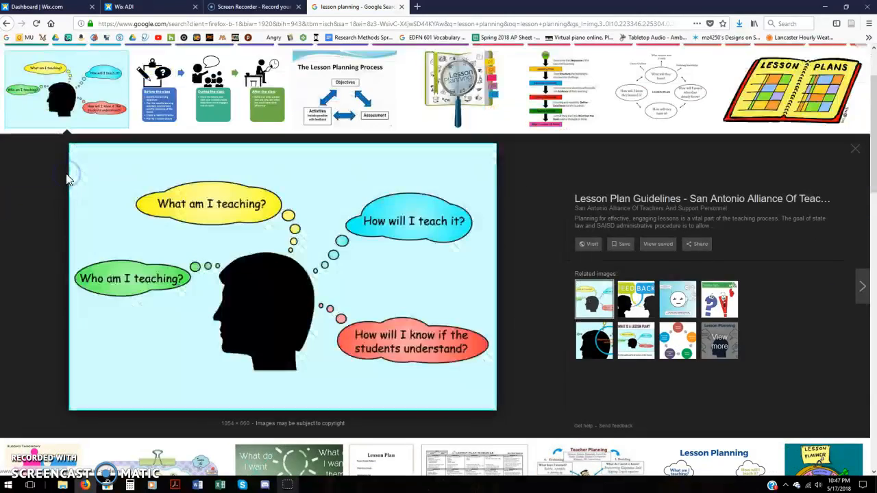
right_click(269, 255)
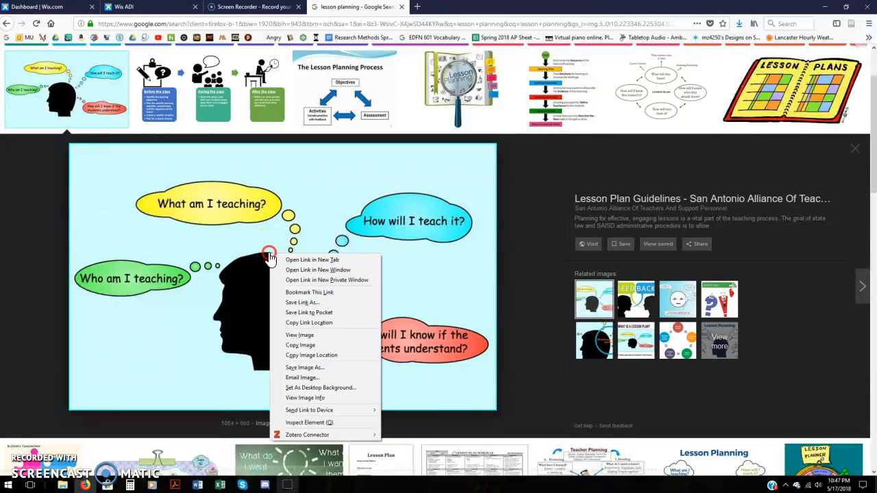
click(310, 346)
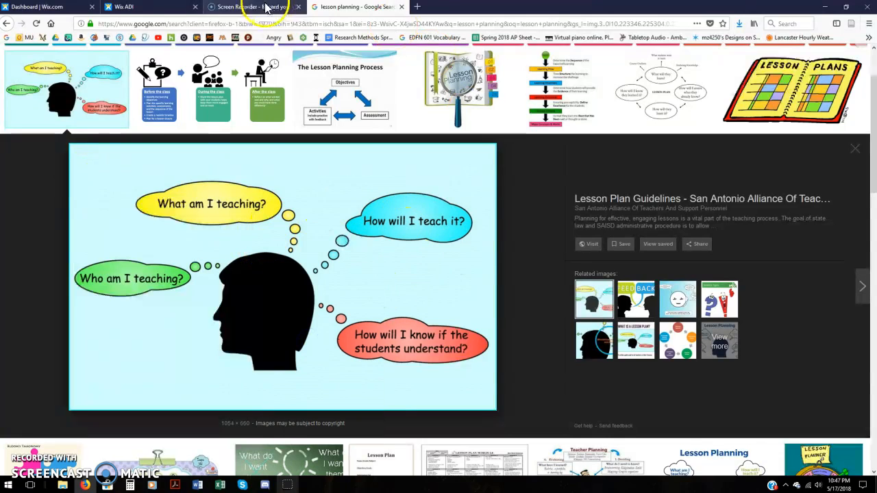
right_click(292, 281)
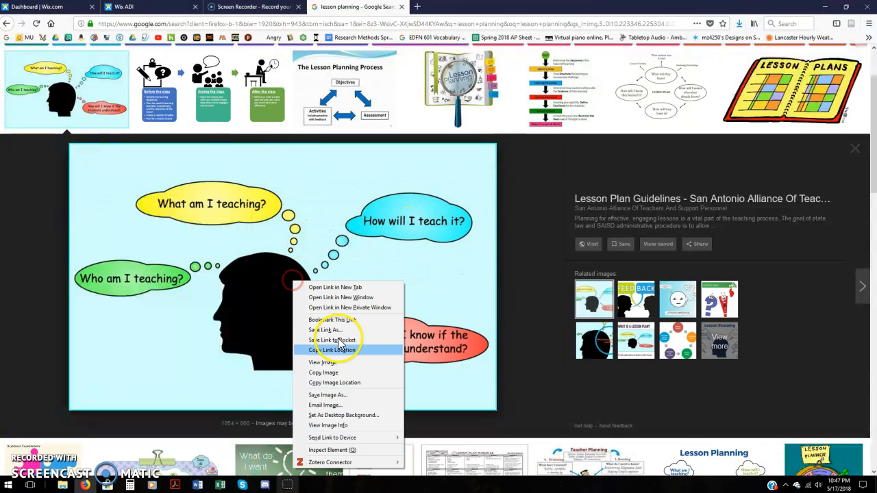
click(336, 395)
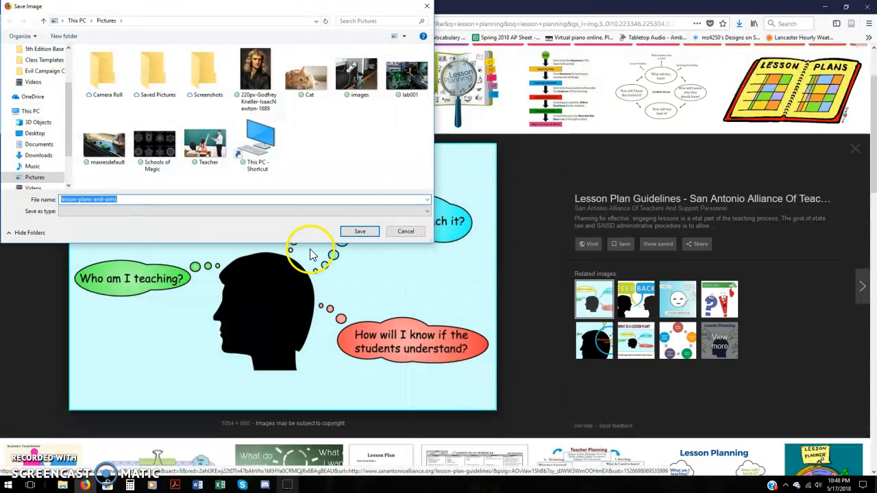
text(Lesson Pl)
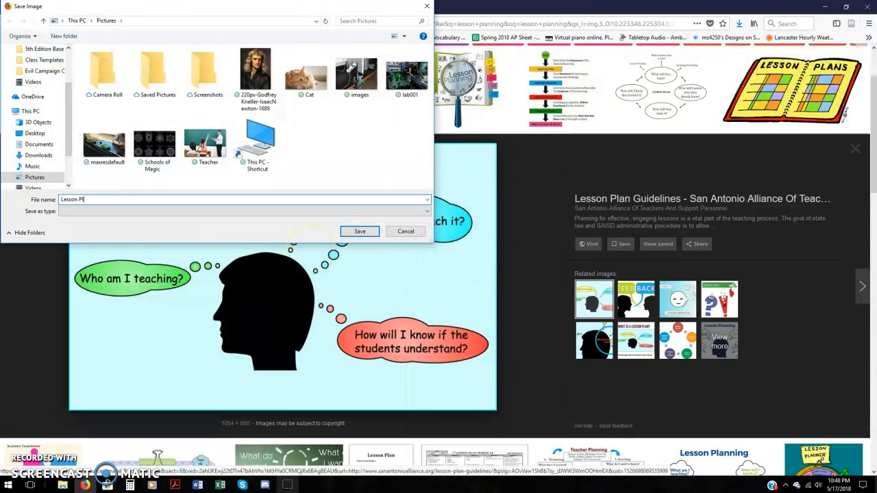
text(anning)
key(Return)
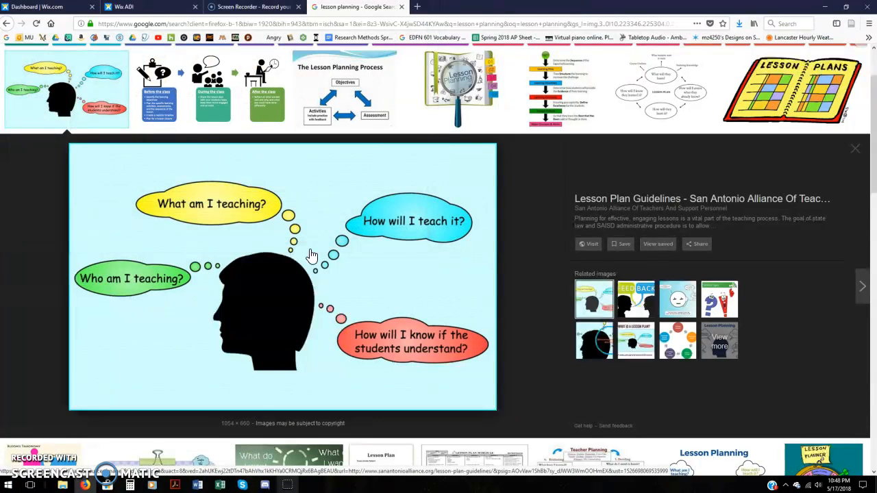
Return to Wix ADI and replace the Lesson Planning item's word-cloud image with the uploaded Lesson Planning picture
click(147, 7)
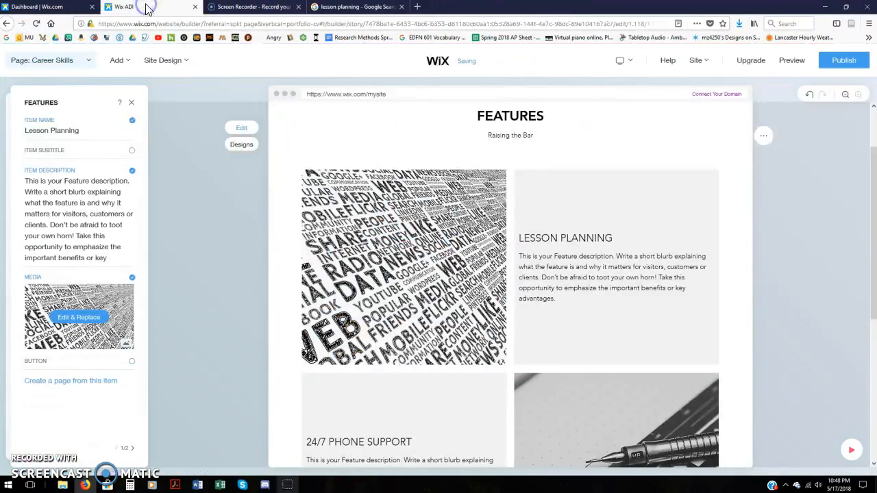
click(316, 179)
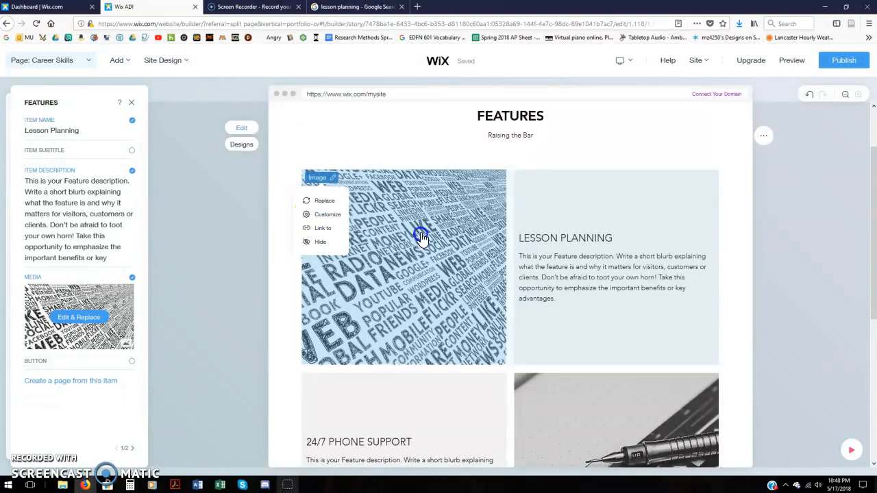
click(79, 317)
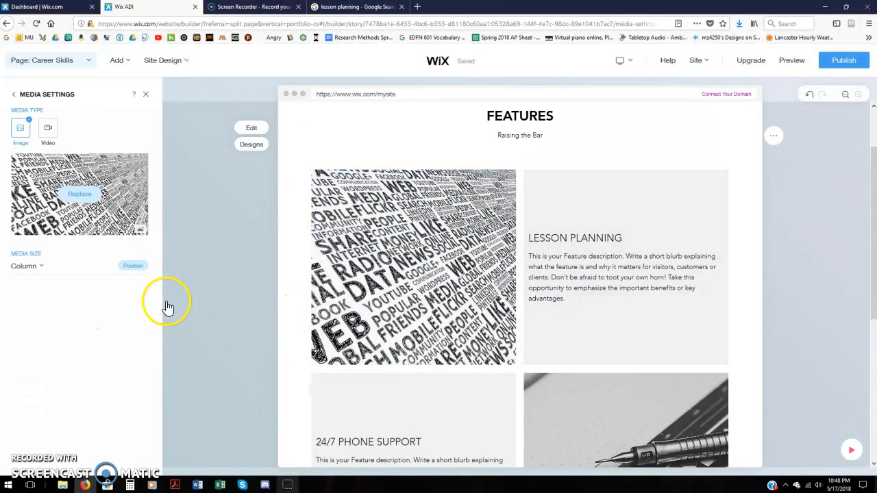
click(84, 193)
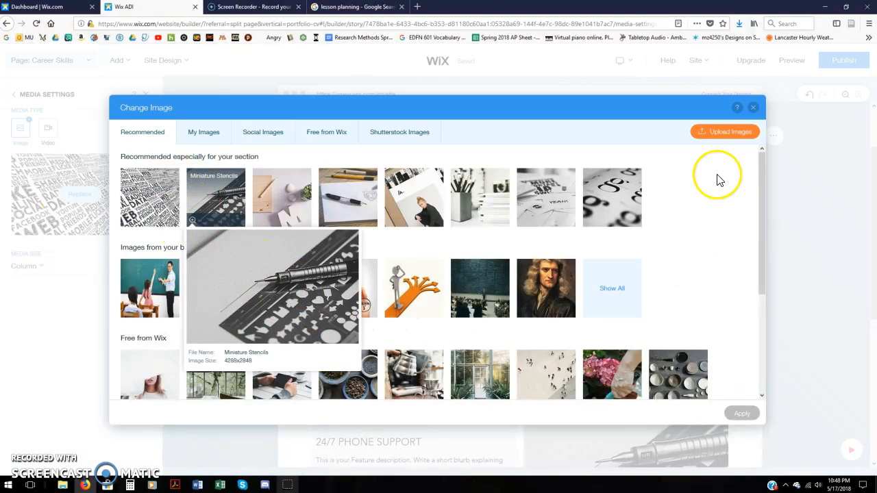
click(726, 131)
click(215, 146)
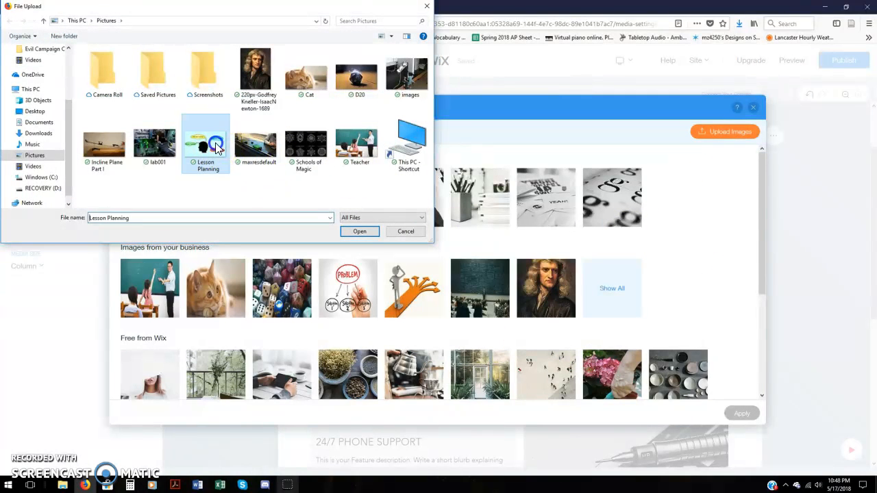
click(360, 232)
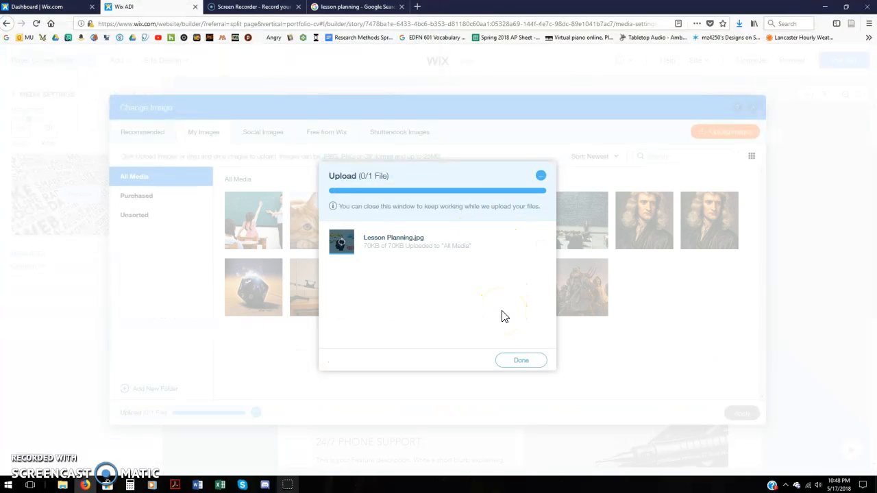
click(527, 348)
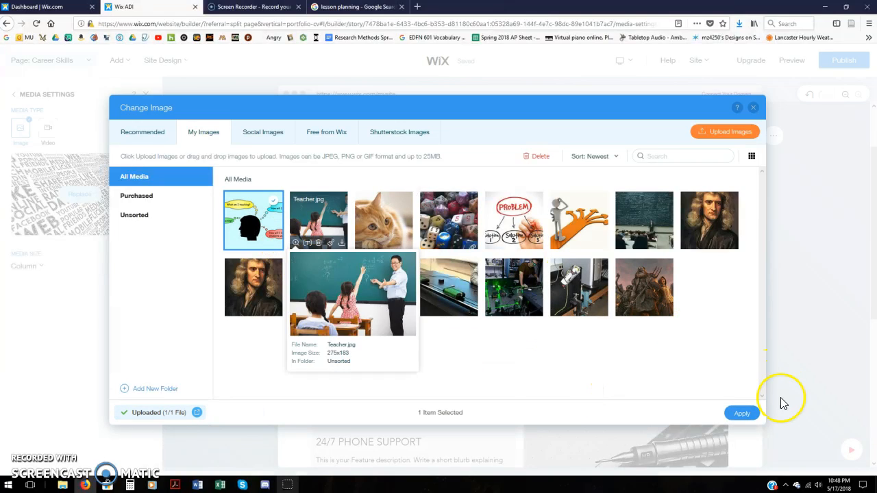
click(743, 414)
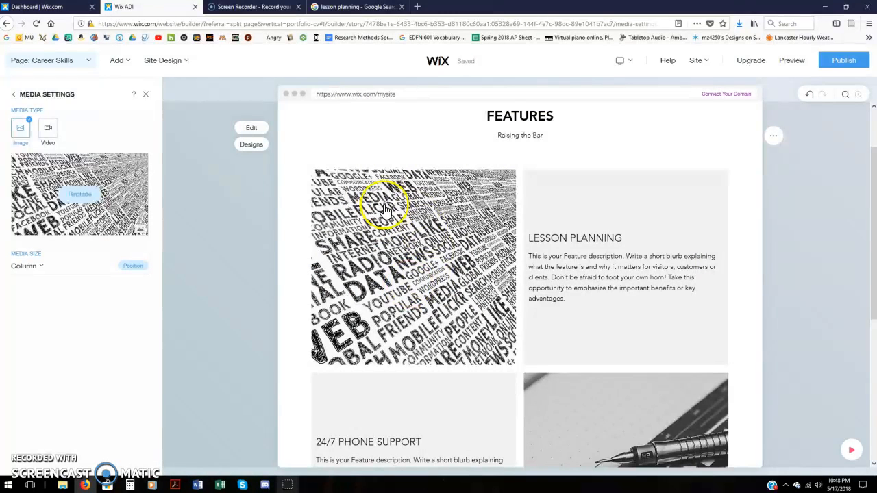
Replace the Lesson Planning item's description with "Lesson planning necessary step in effective teaching etc."
click(539, 280)
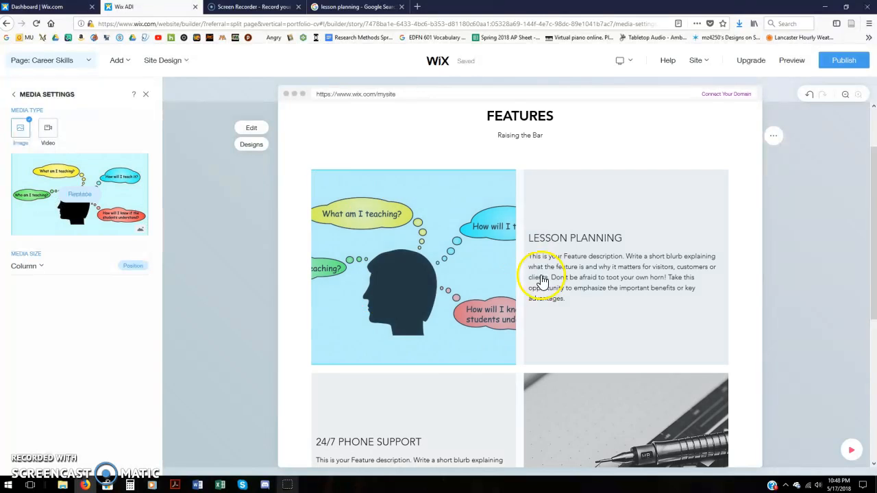
click(568, 290)
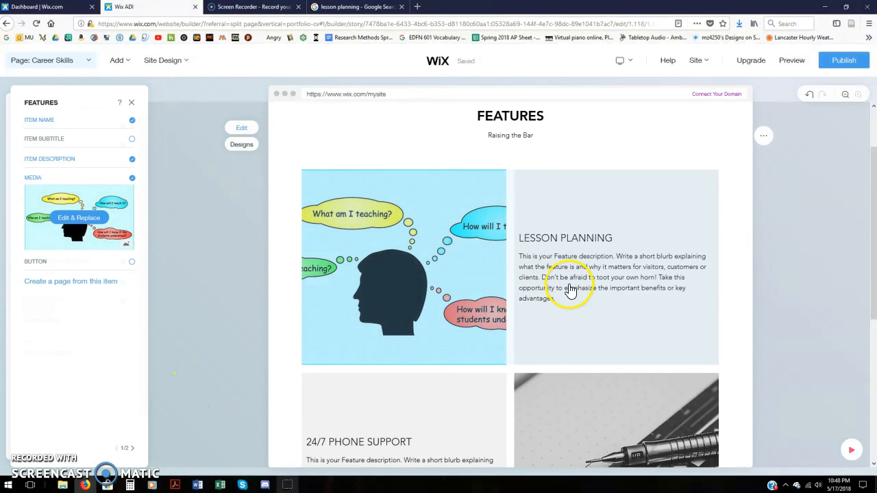
click(72, 222)
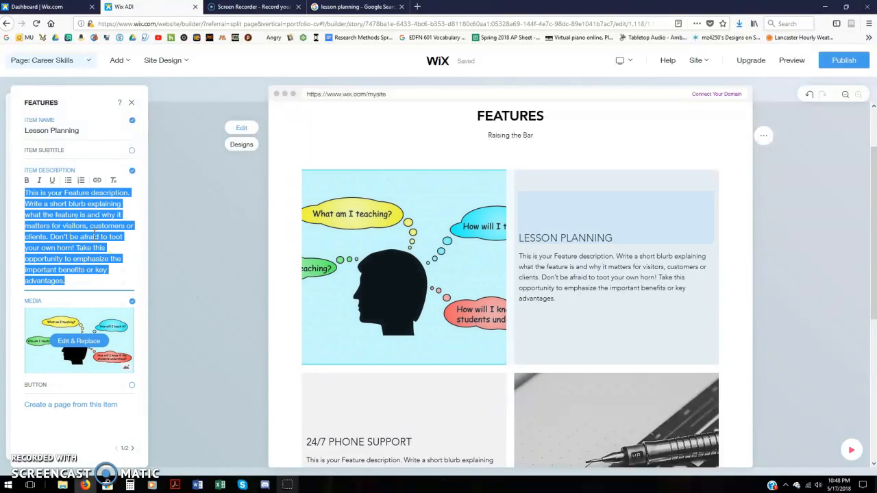
key(BackSpace)
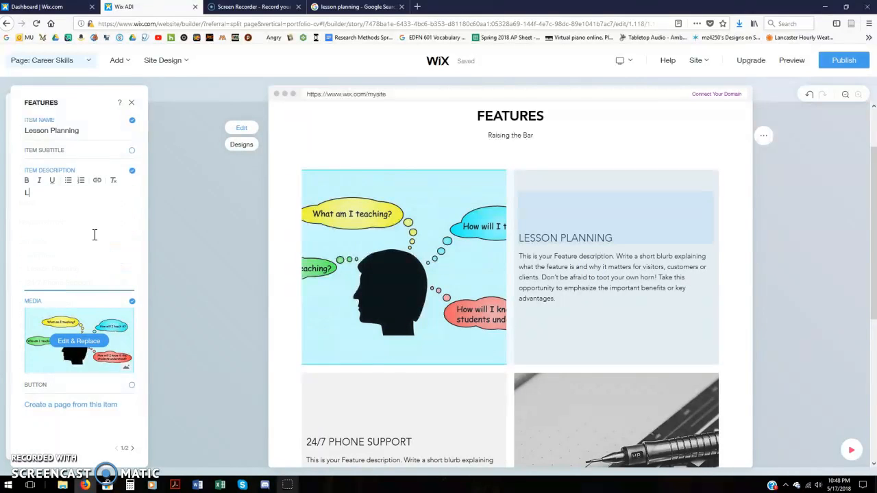
text(Lesson is a)
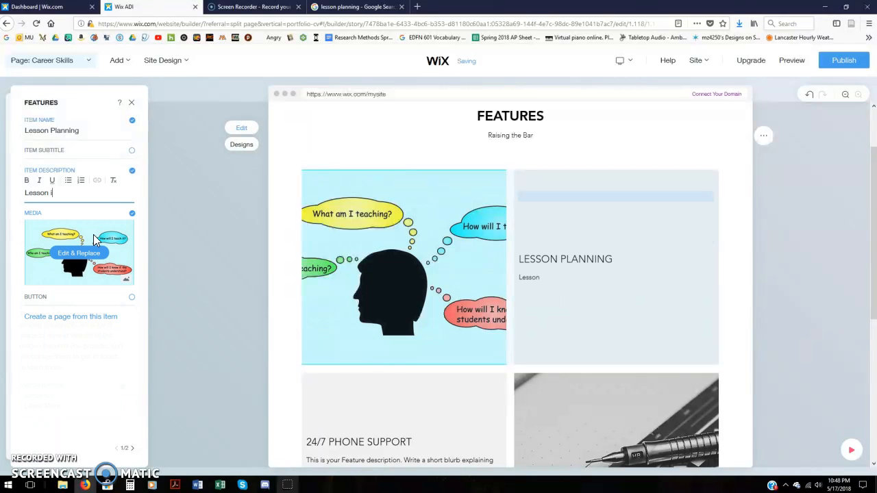
key(BackSpace)
key(BackSpace)
key(BackSpace)
key(BackSpace)
key(BackSpace)
text(planning necessary )
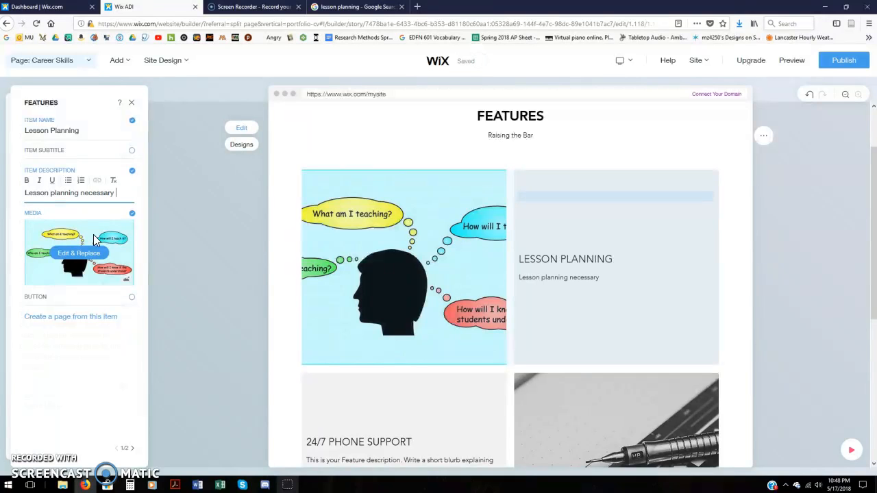
text(step in)
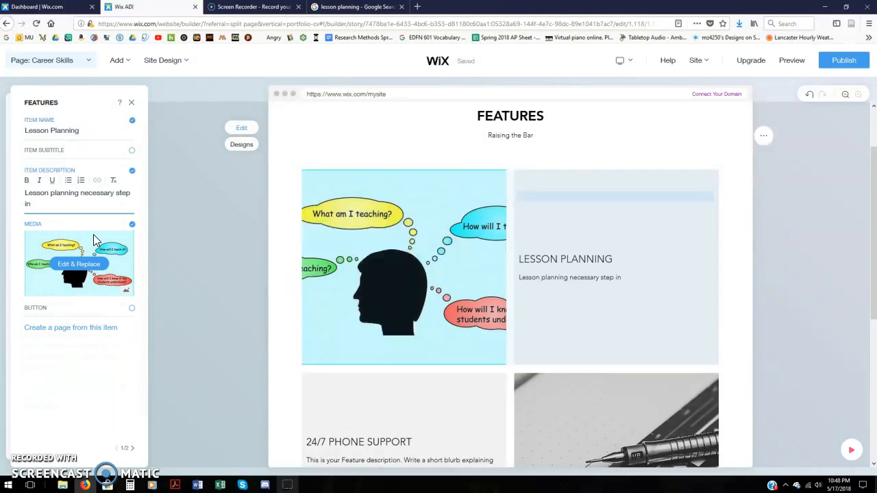
text( effective teaching etc.)
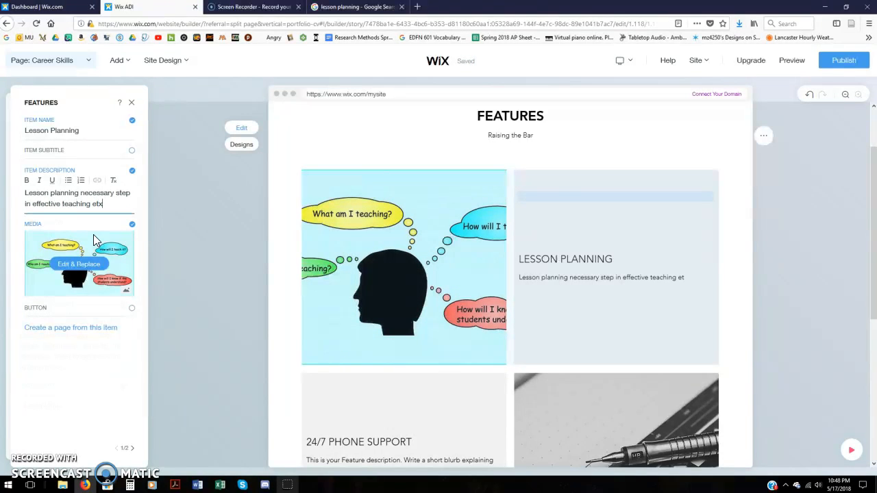
Correct the ending of the Lesson Planning item's description to "etc..." and return to the Features section settings
key(BackSpace)
key(BackSpace)
text(c...)
click(212, 240)
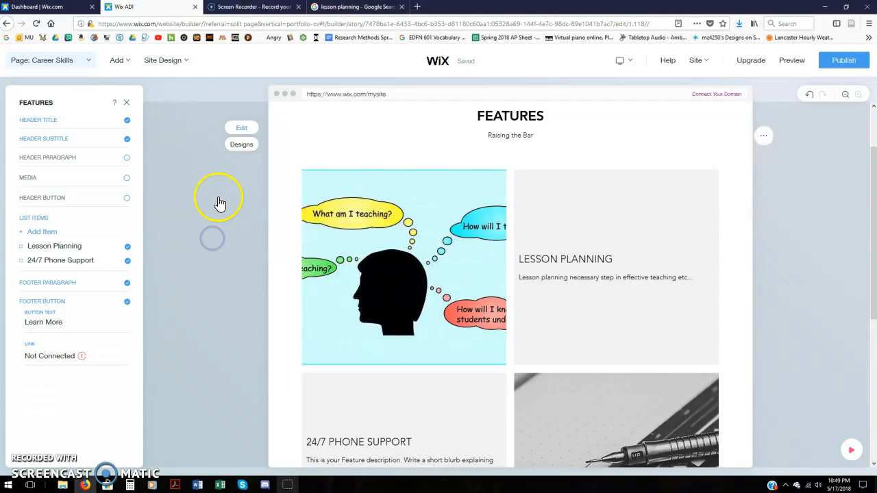
scroll(569, 296, down, 3)
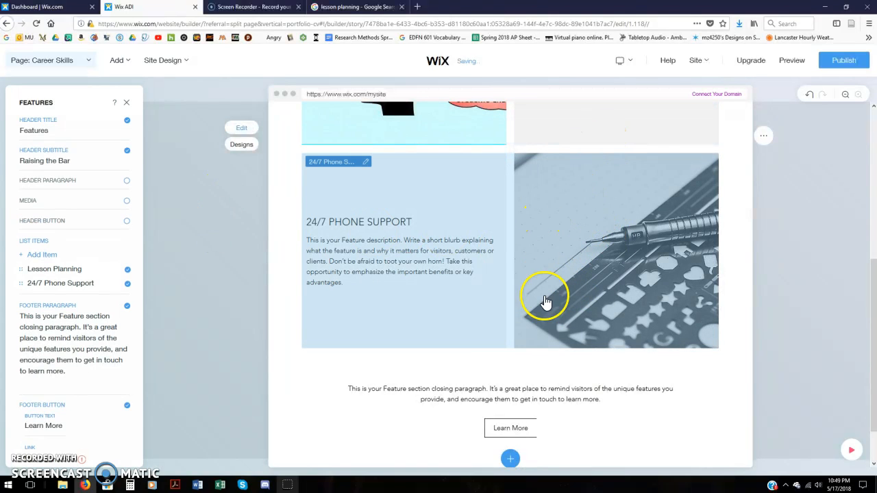
scroll(546, 302, down, 1)
scroll(600, 227, up, 5)
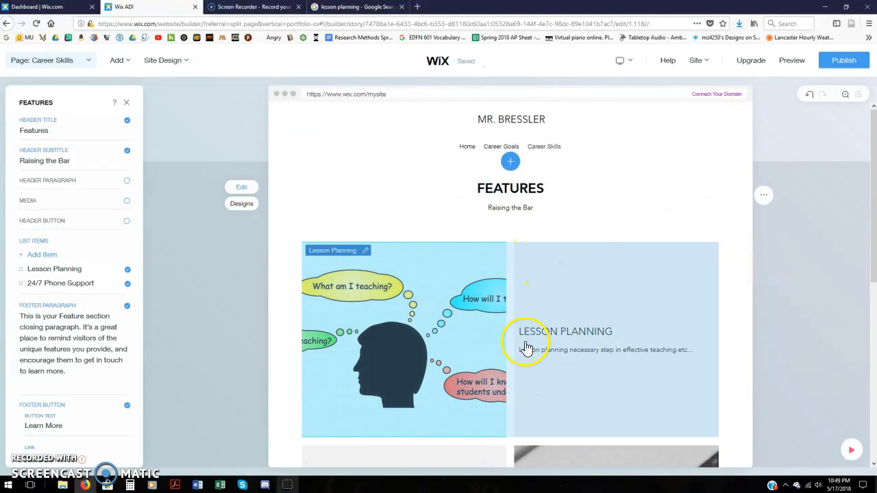
scroll(526, 342, down, 5)
scroll(525, 333, up, 5)
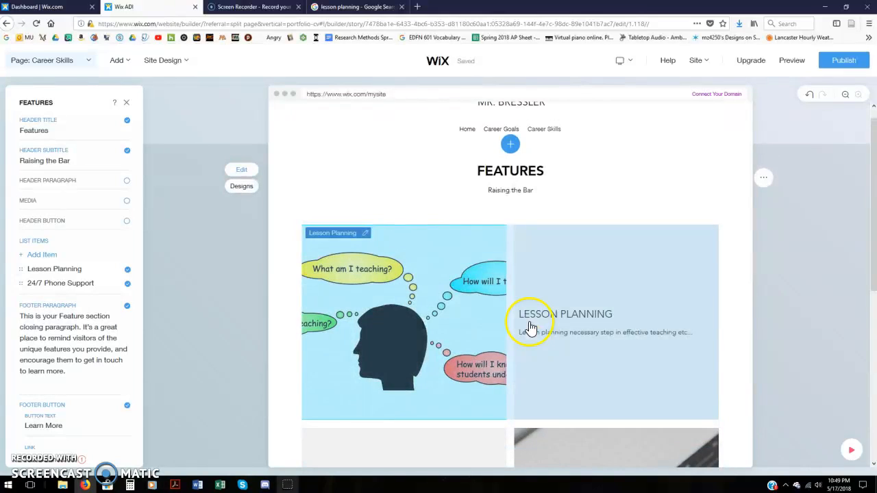
scroll(425, 260, up, 1)
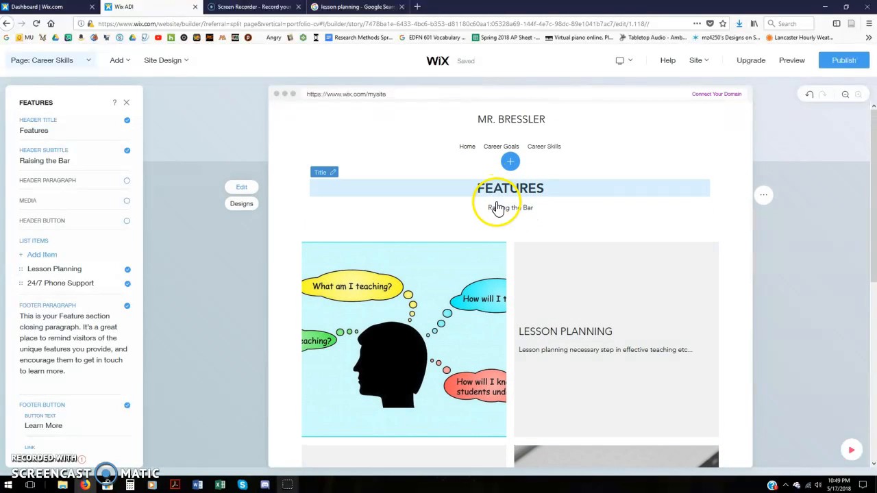
Add a new Work page using the first layout, the full-width grid gallery with square images
click(118, 60)
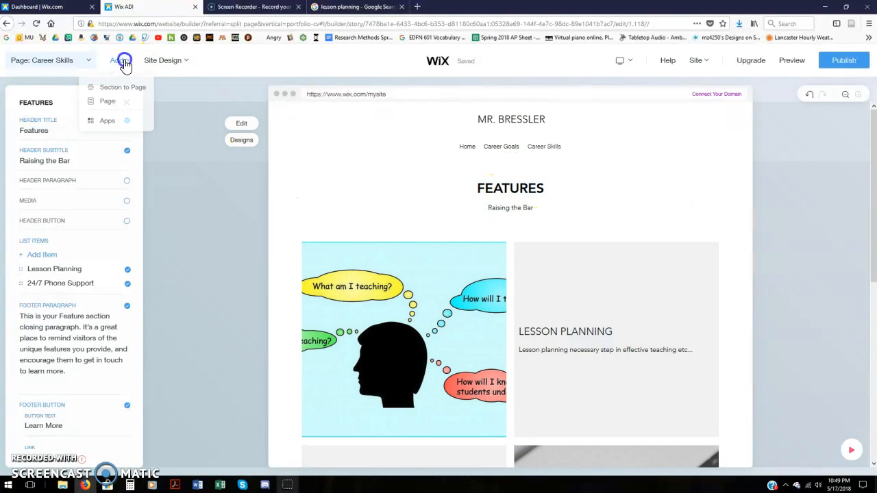
click(127, 63)
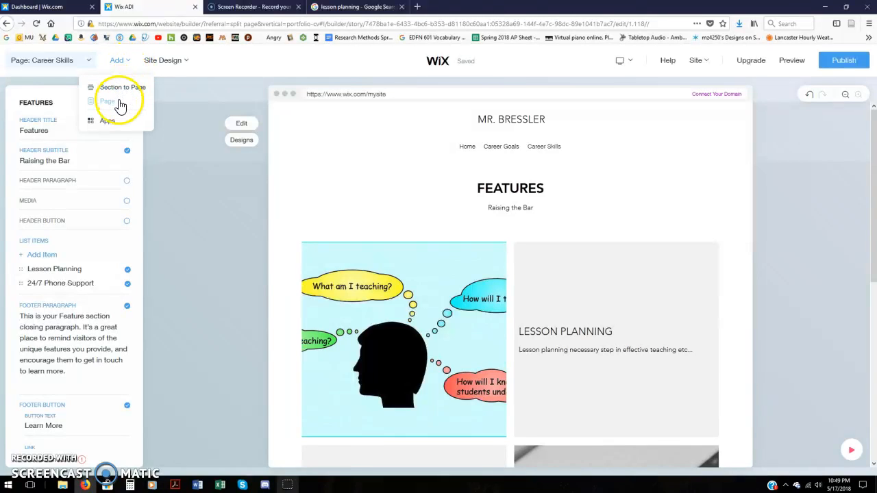
click(110, 99)
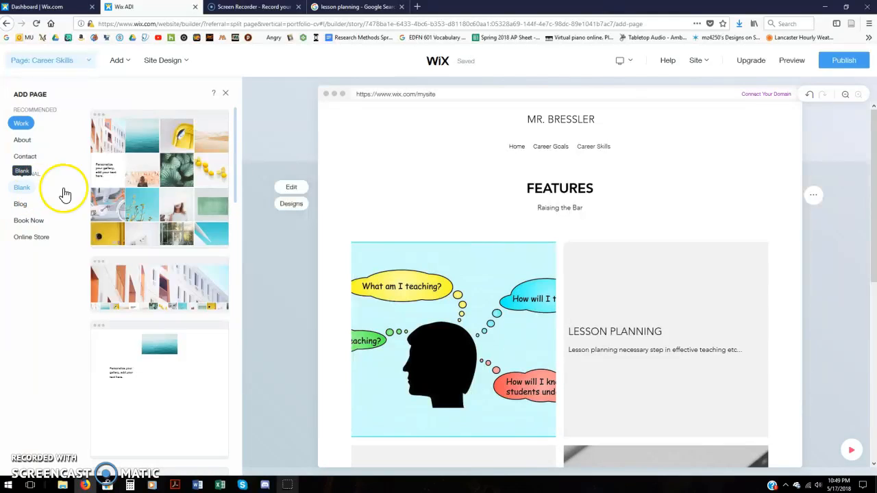
scroll(145, 384, down, 1)
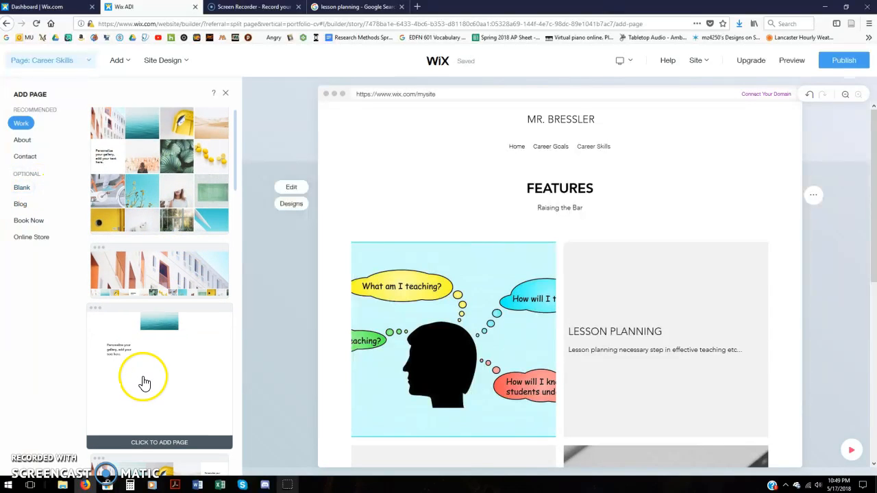
scroll(145, 384, down, 5)
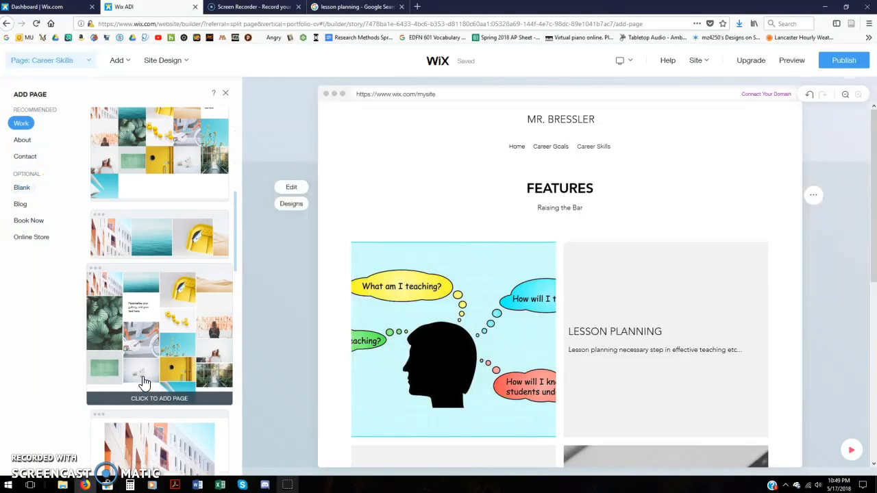
scroll(144, 382, down, 2)
scroll(144, 382, down, 5)
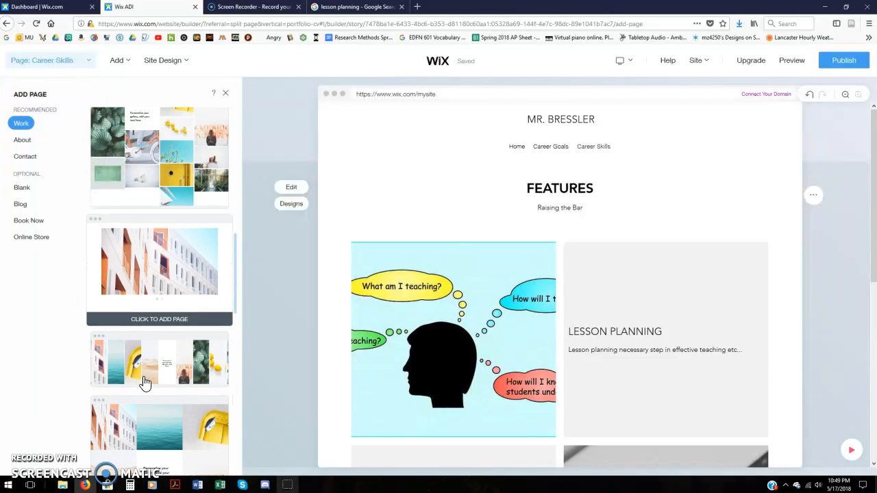
scroll(145, 382, down, 5)
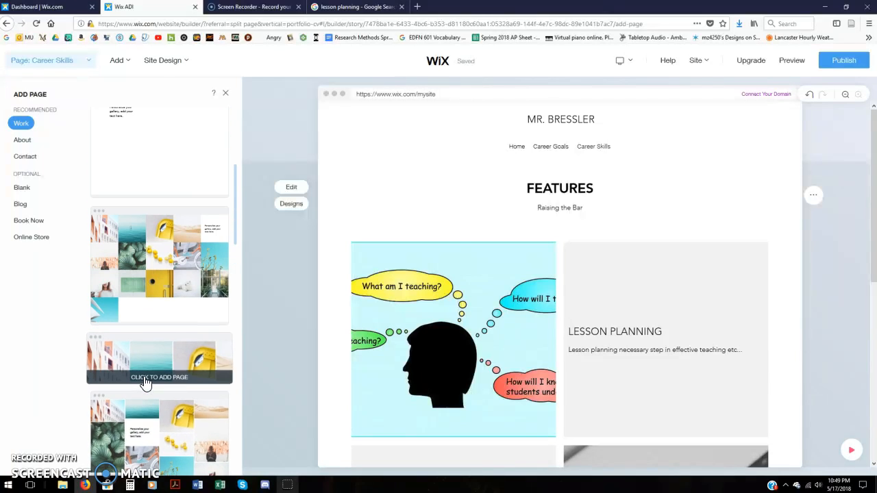
scroll(145, 382, up, 1)
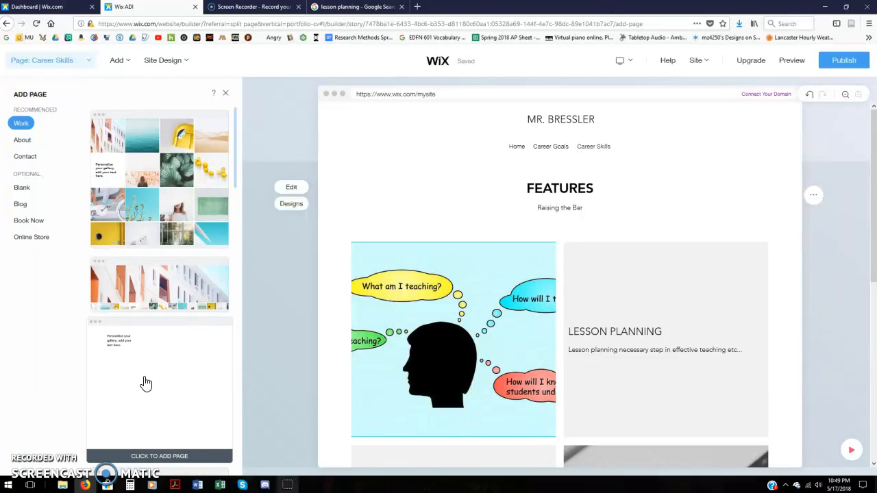
click(133, 172)
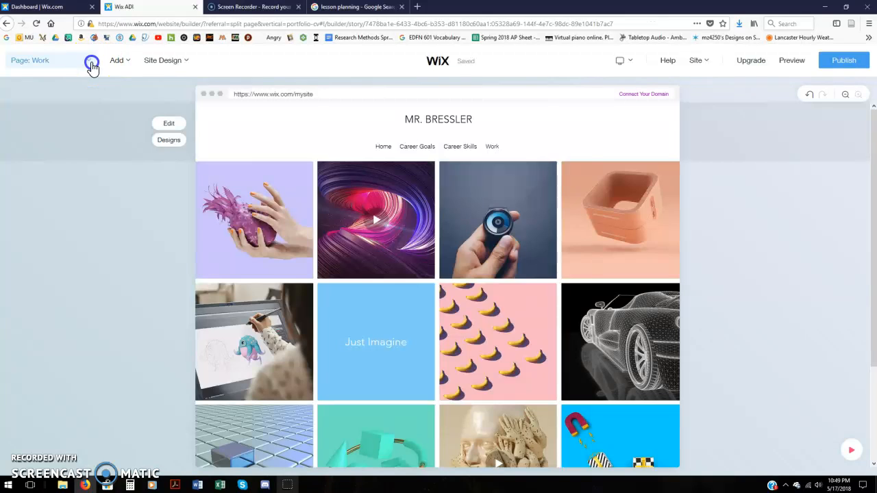
Rename the new Work page to "PLA's"
click(90, 62)
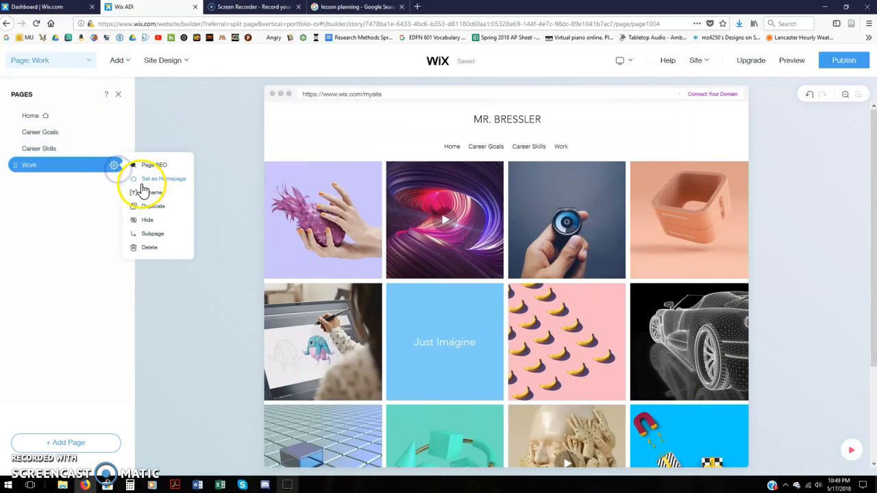
click(151, 198)
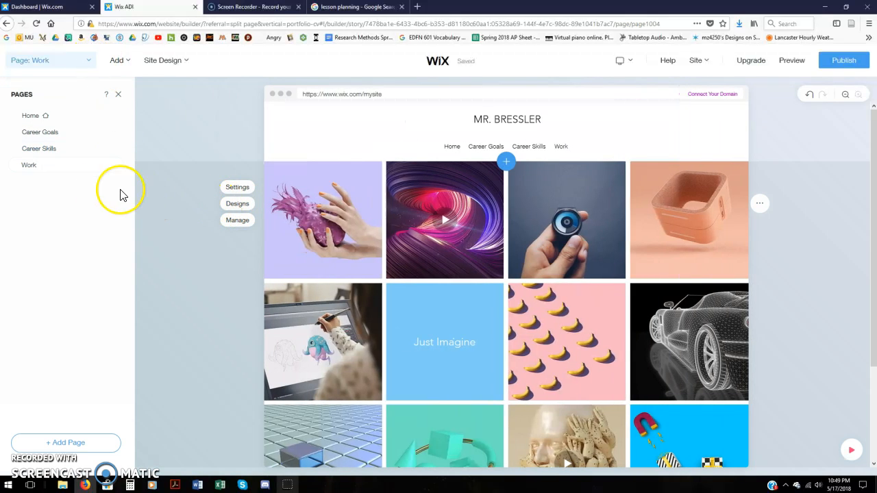
click(41, 165)
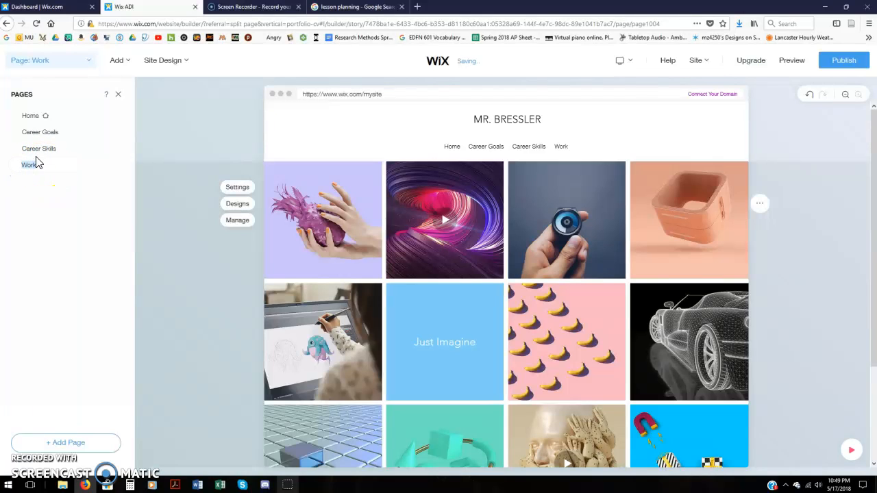
text(PLA's)
click(24, 196)
click(80, 297)
click(273, 200)
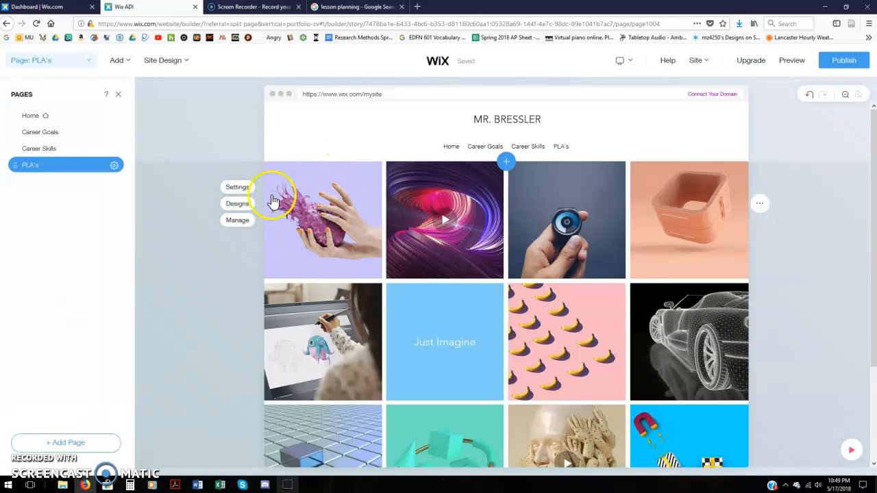
click(324, 207)
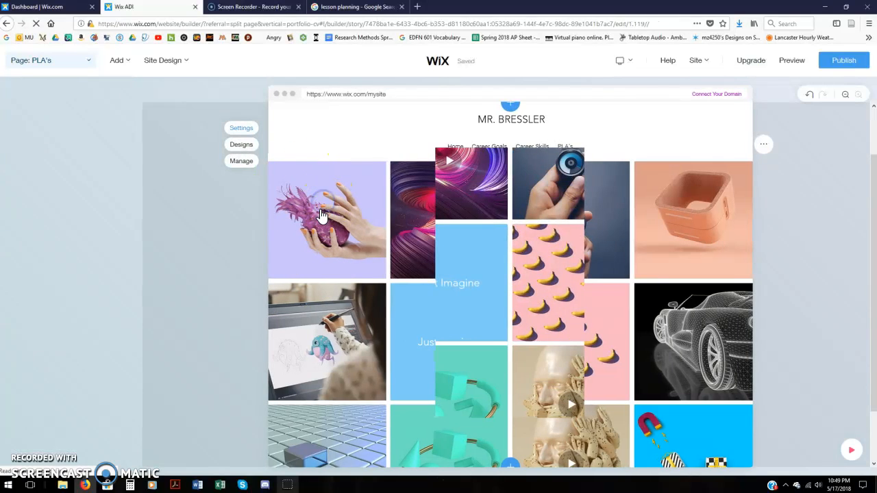
click(315, 214)
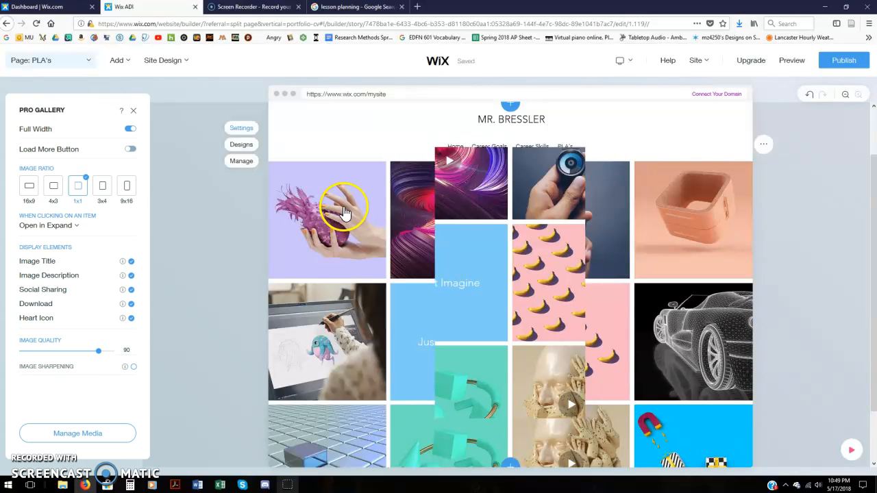
click(823, 215)
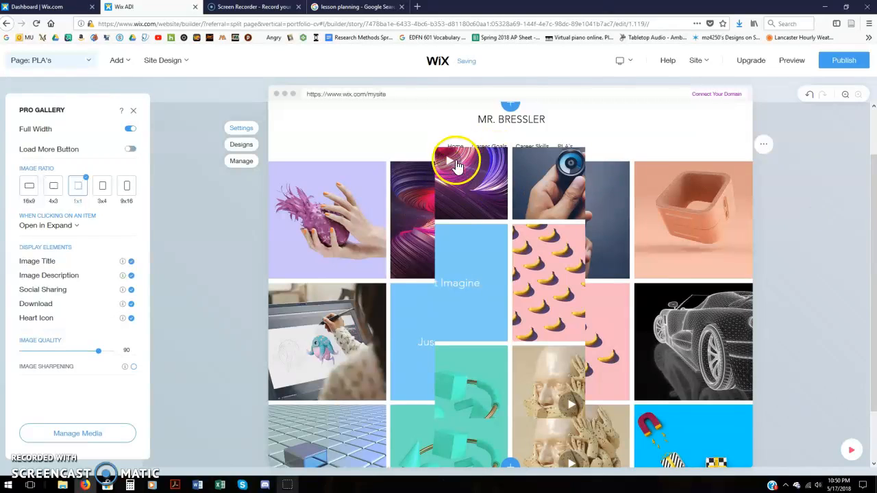
click(133, 110)
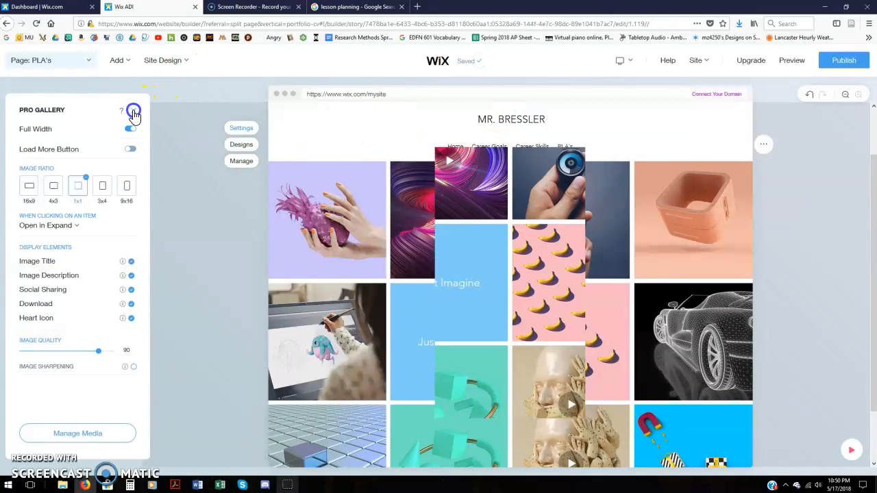
click(807, 190)
click(480, 268)
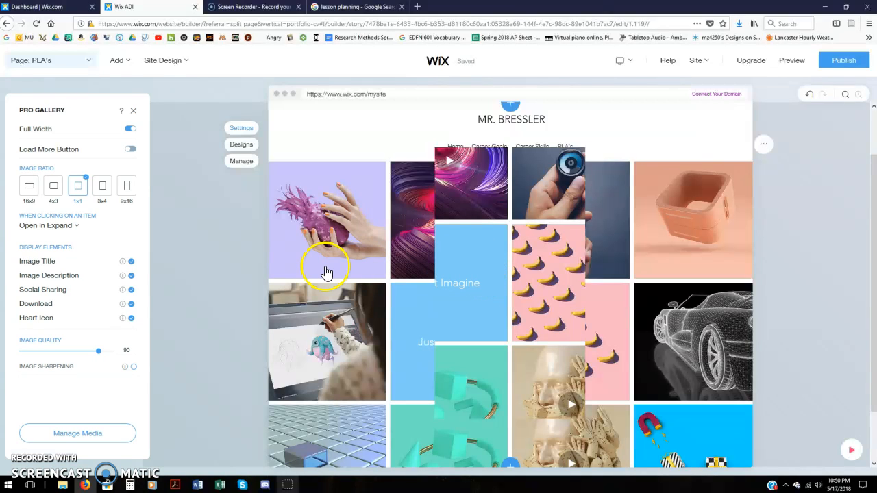
click(302, 229)
click(134, 113)
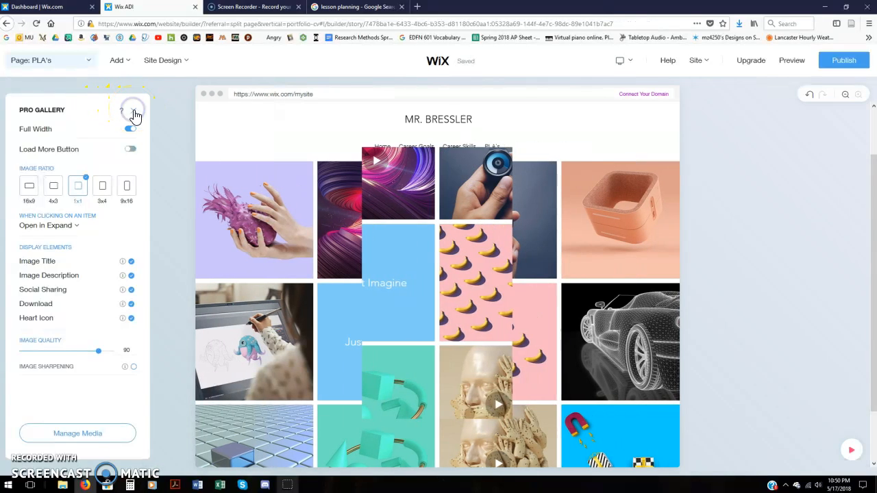
Switch to the Career Skills page and return to the PLA's page
click(60, 61)
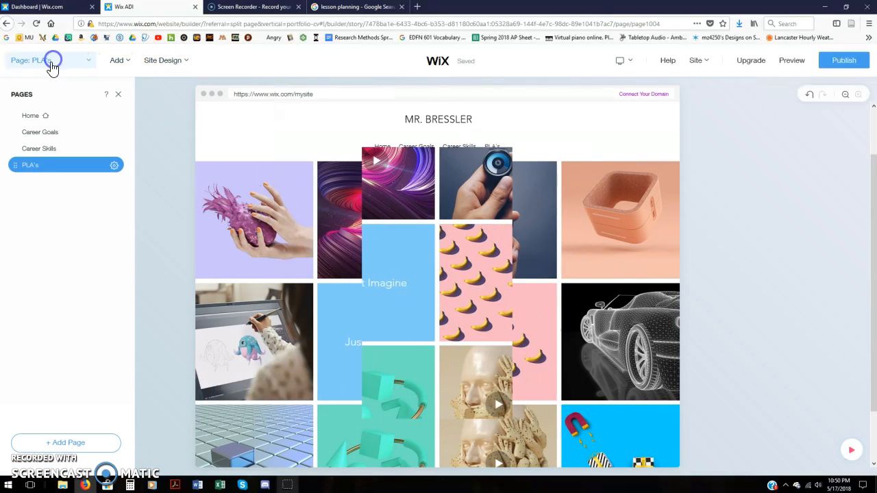
click(34, 155)
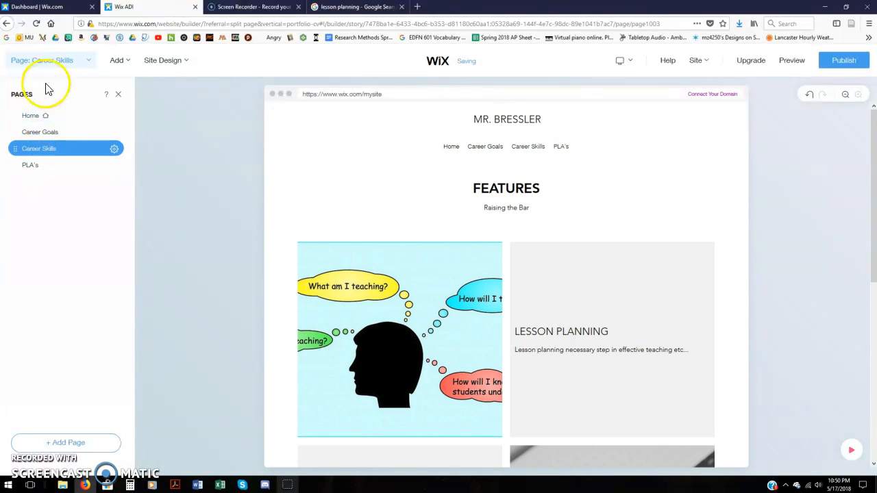
click(28, 165)
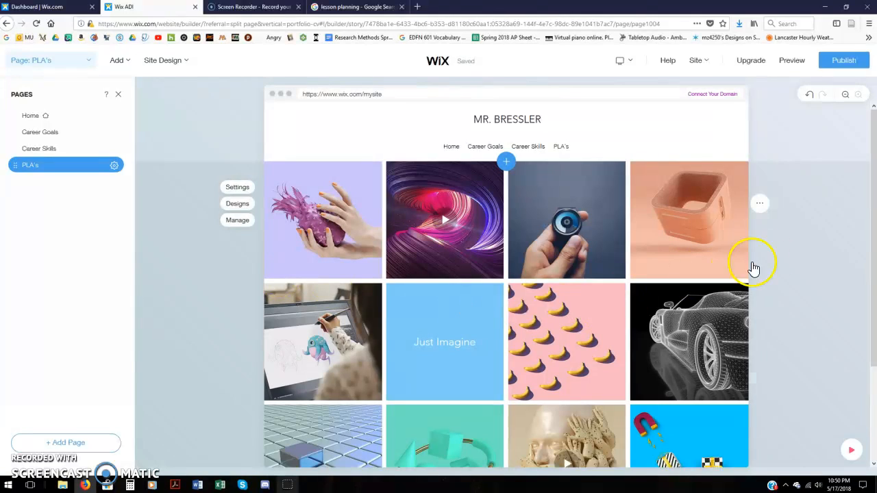
click(313, 215)
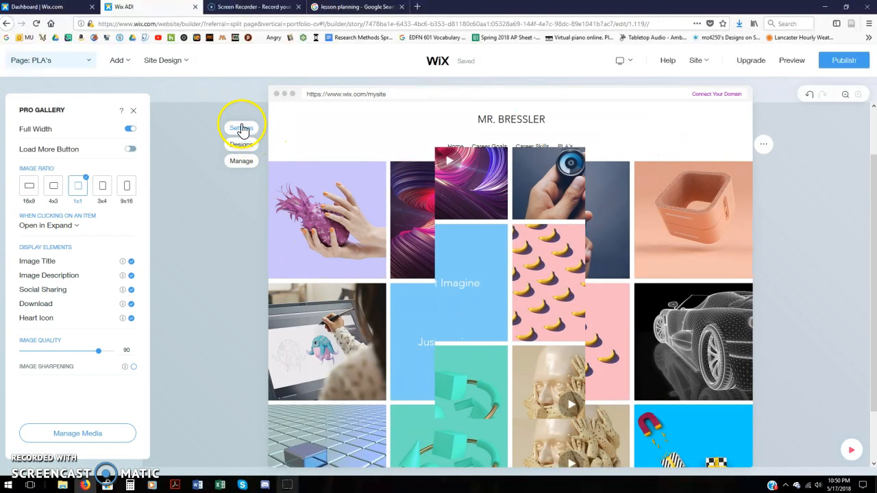
click(240, 129)
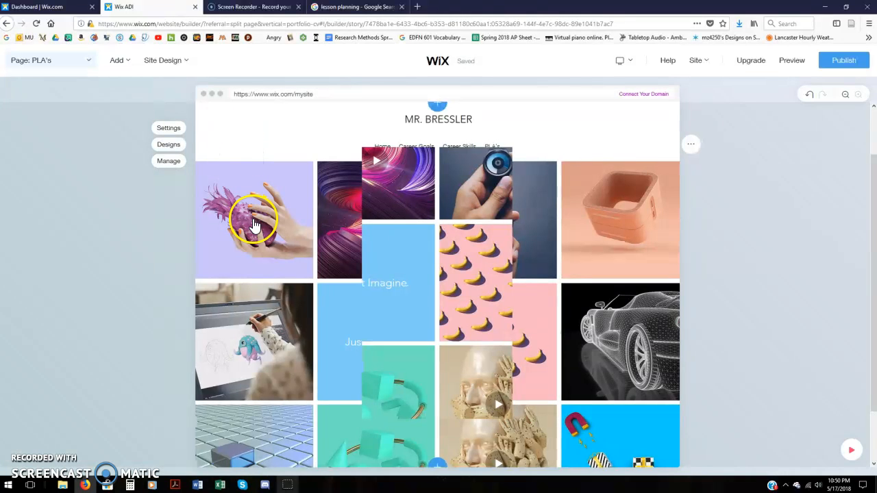
click(179, 144)
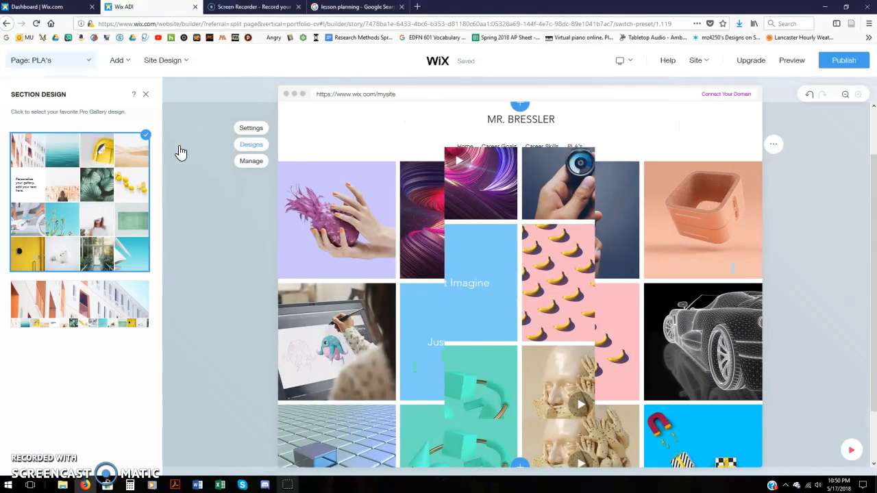
click(148, 98)
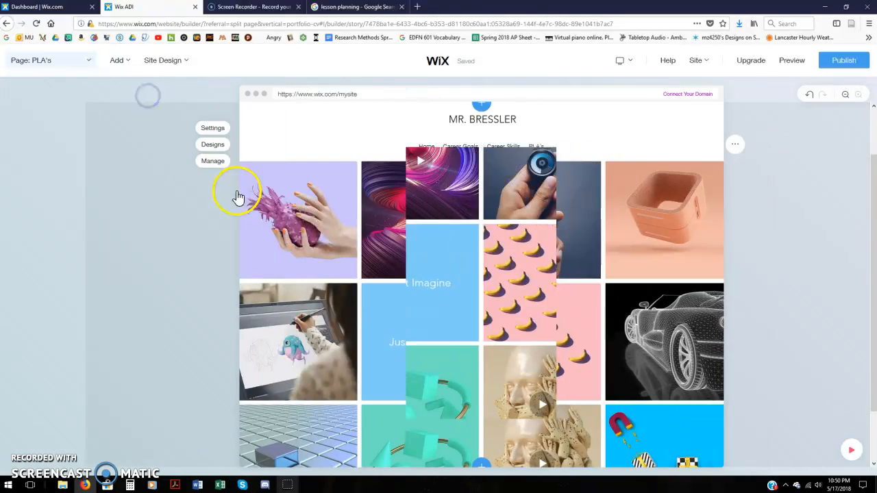
In the PLA's gallery manager, title the first image (purple pineapple) "Catapult PLA" and describe it as "The catapult project went great."
click(169, 162)
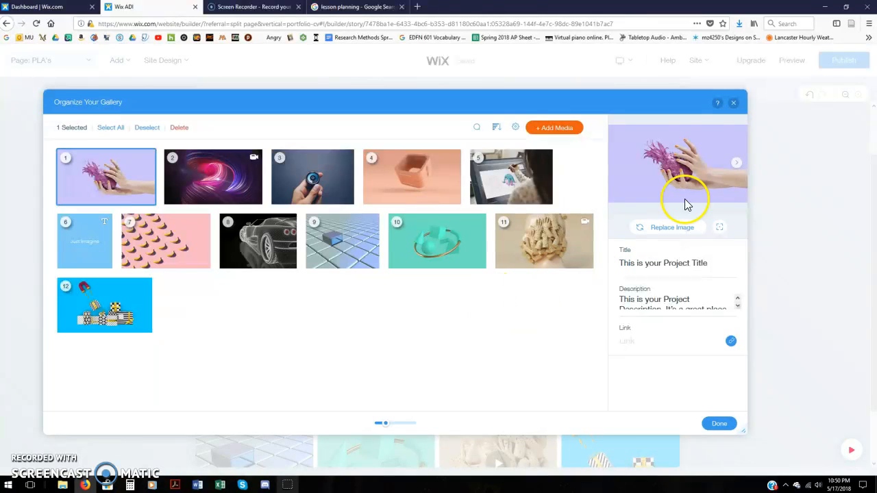
click(719, 265)
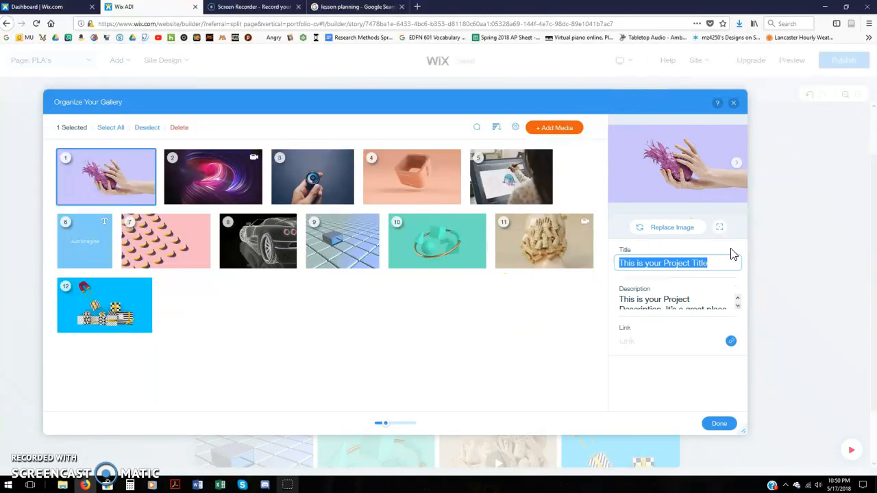
text(Catapult PLA)
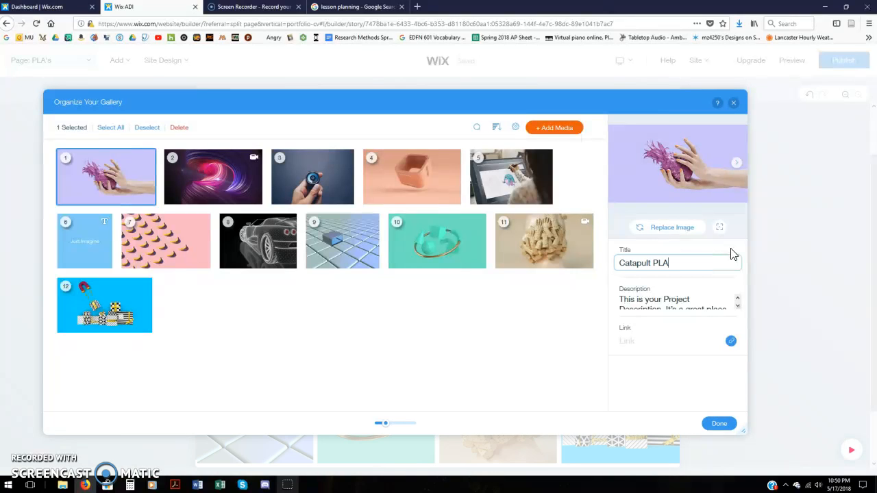
key(Tab)
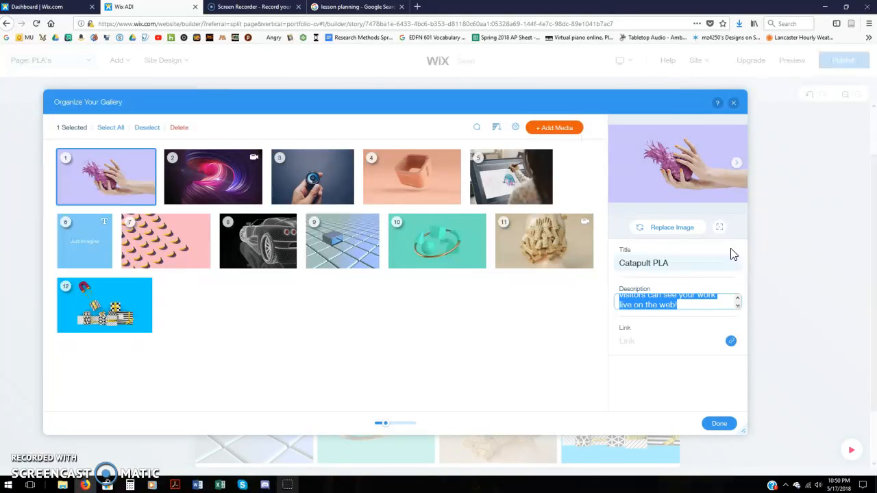
text(T)
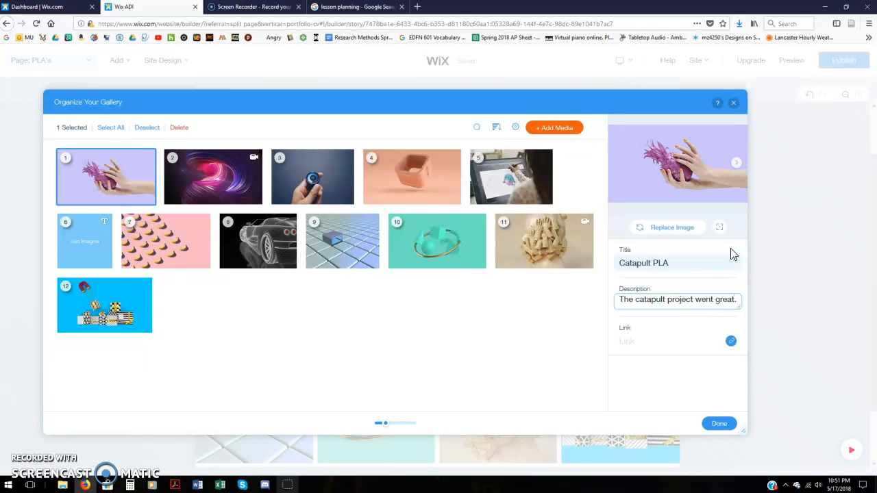
click(852, 236)
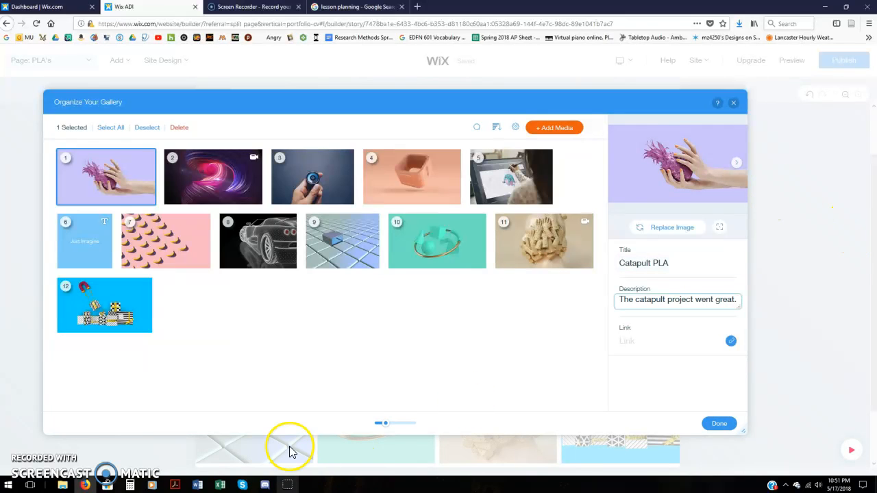